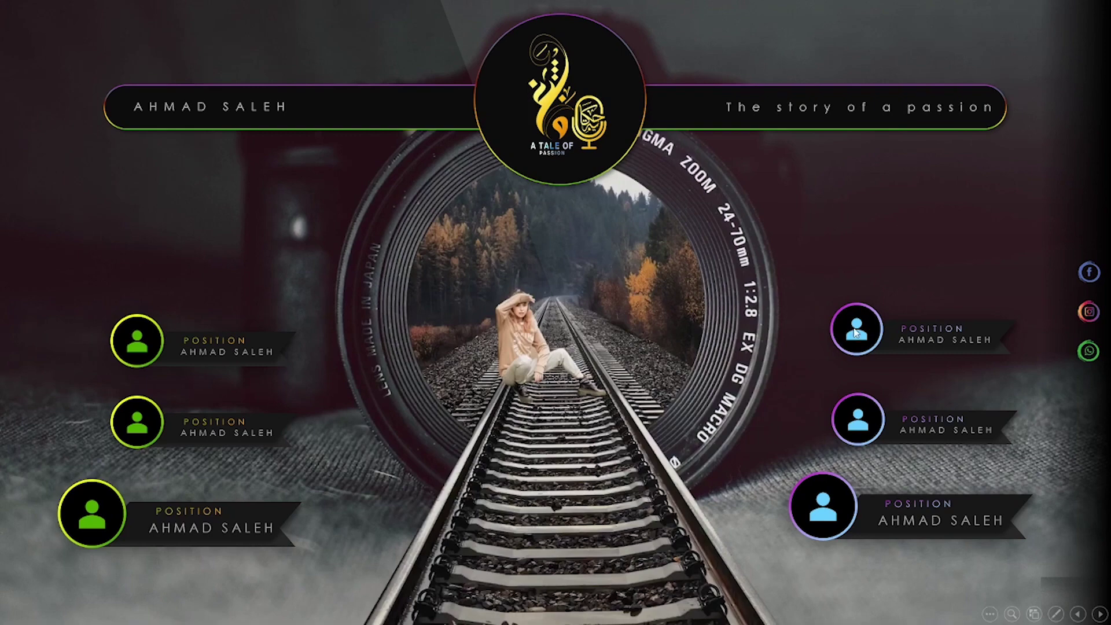
# Step: Advance through the remaining slides of The story of a passion slideshow
pyautogui.click(784, 392)
pyautogui.click(817, 400)
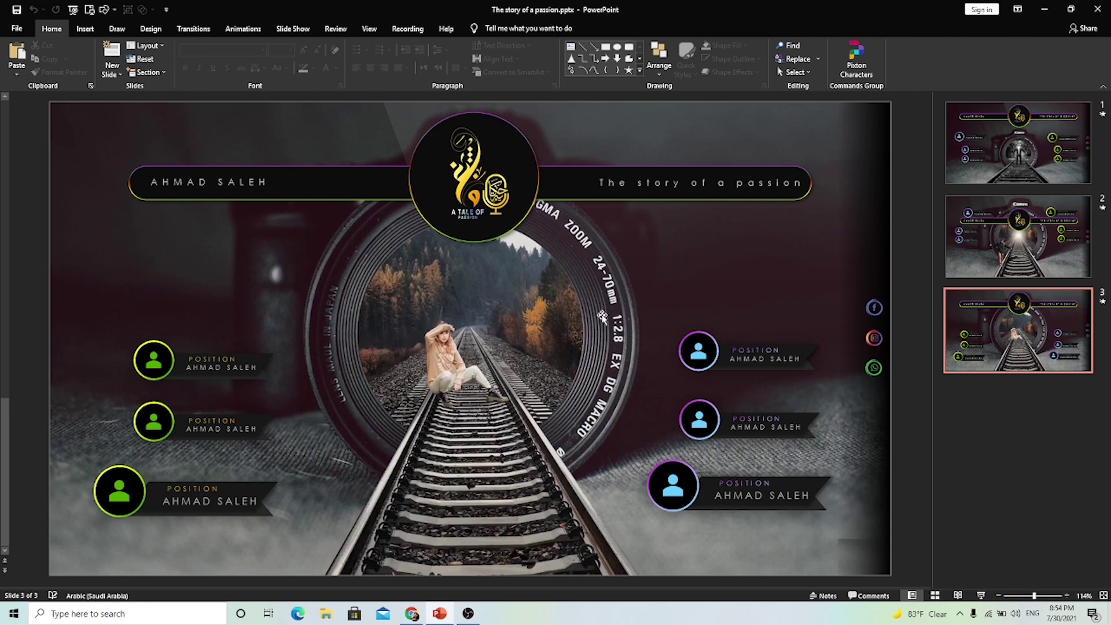
# Step: Create a new blank presentation and give its slide the Blank layout
pyautogui.click(17, 29)
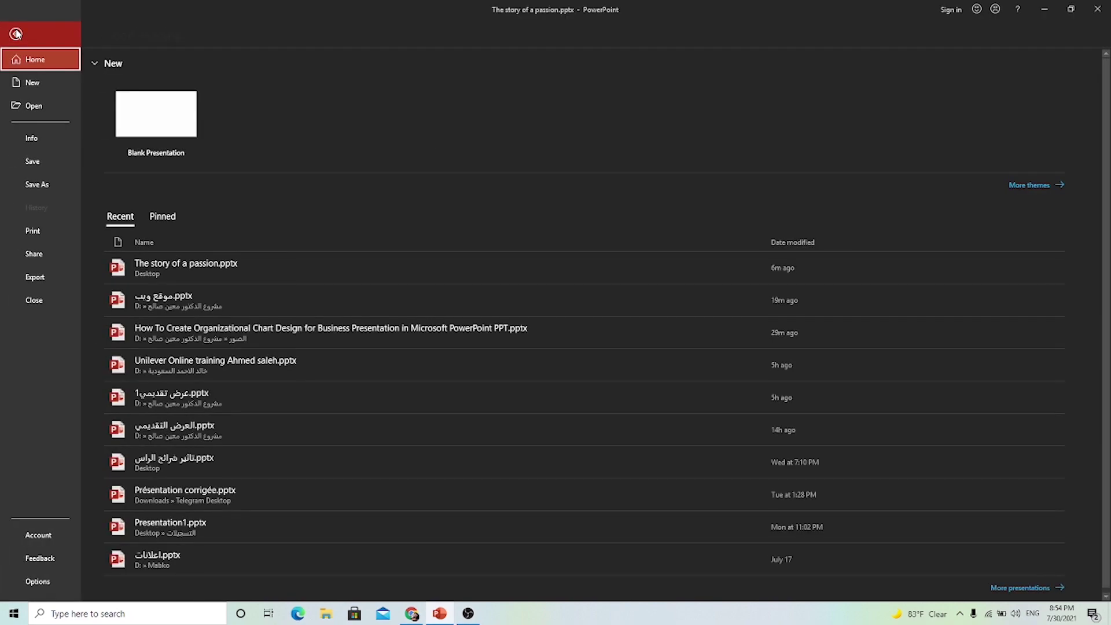
pyautogui.click(33, 83)
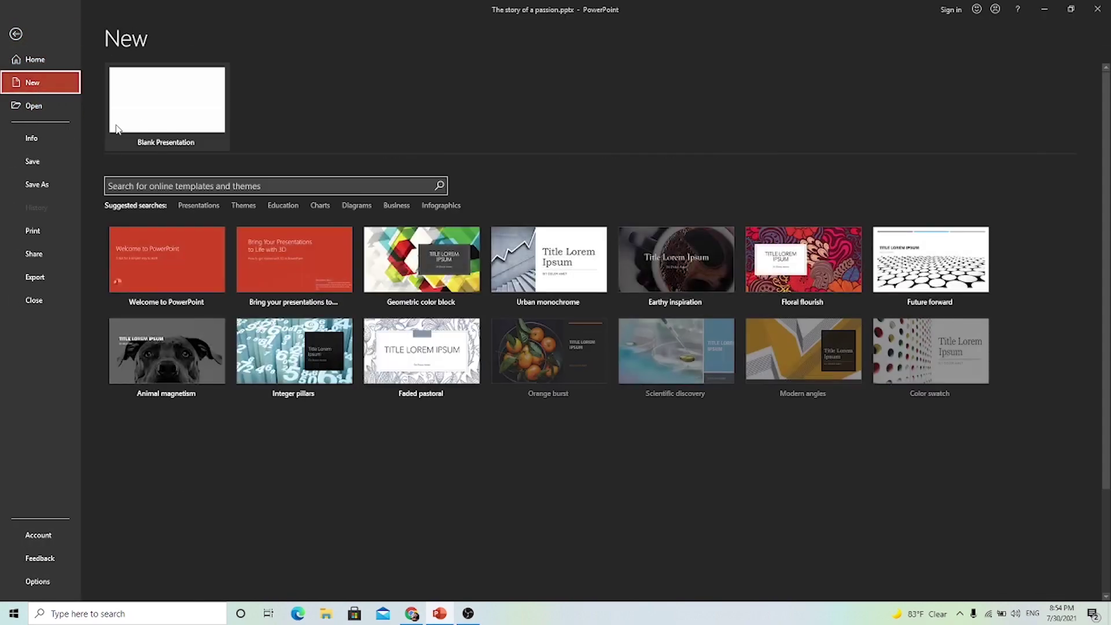
pyautogui.click(148, 111)
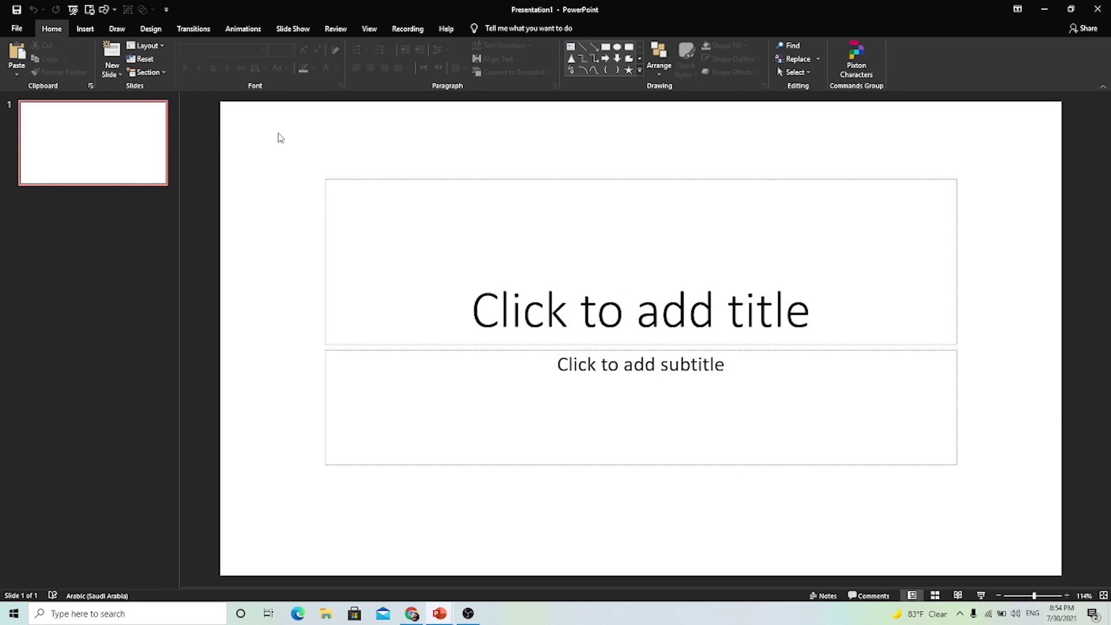
pyautogui.rightClick(280, 137)
pyautogui.moveTo(309, 172)
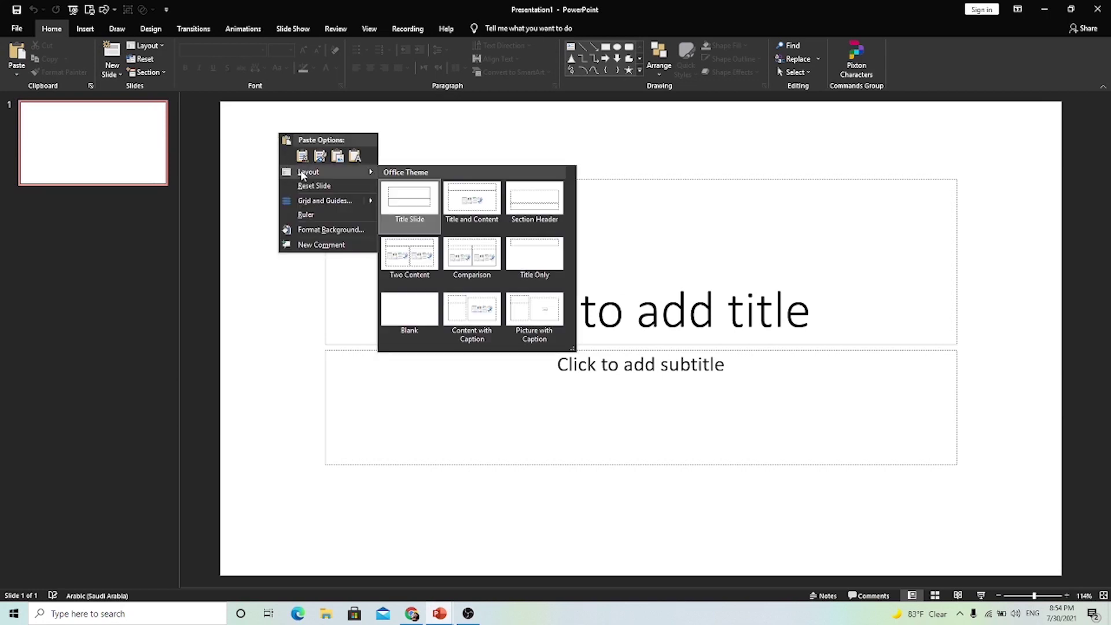
pyautogui.click(407, 315)
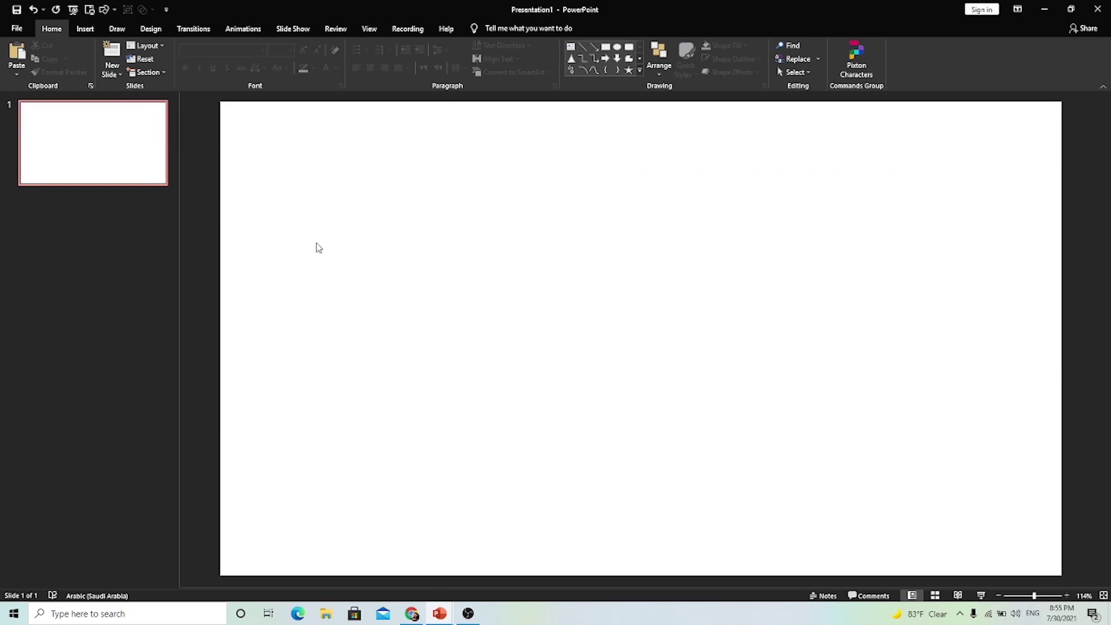
# Step: Insert camera-819359_1920.jpg from the Desktop onto the slide
pyautogui.click(82, 30)
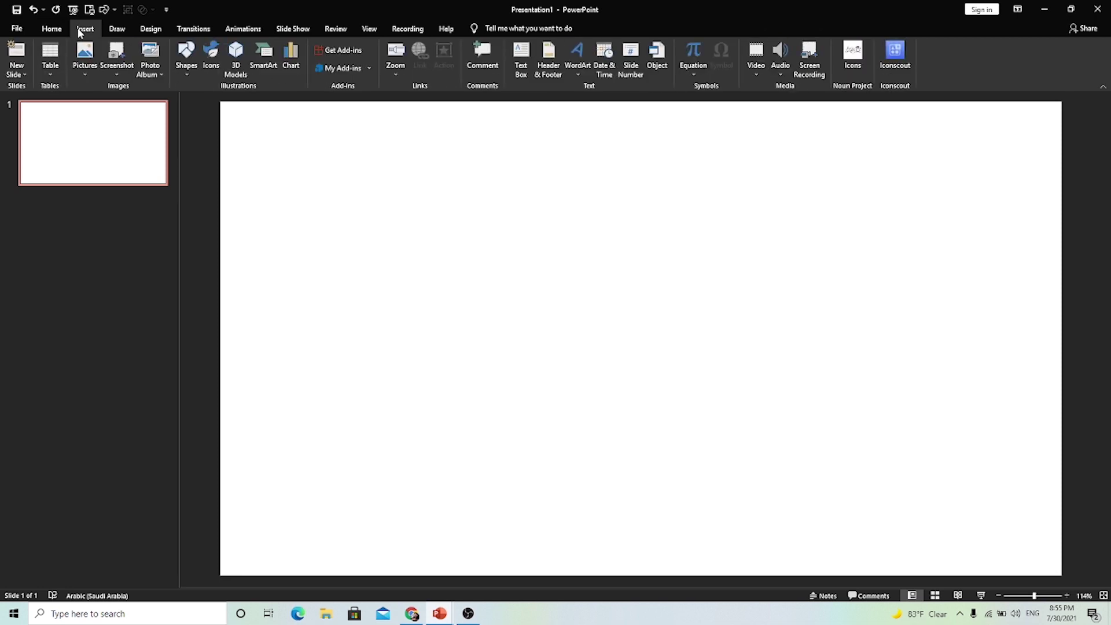
pyautogui.click(85, 70)
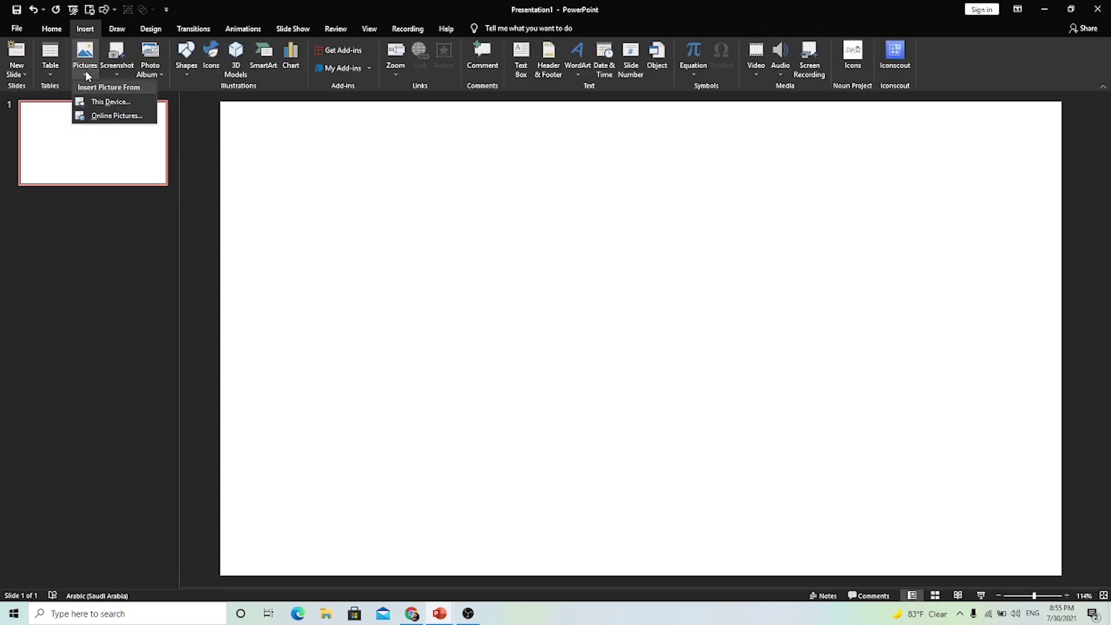
pyautogui.click(99, 107)
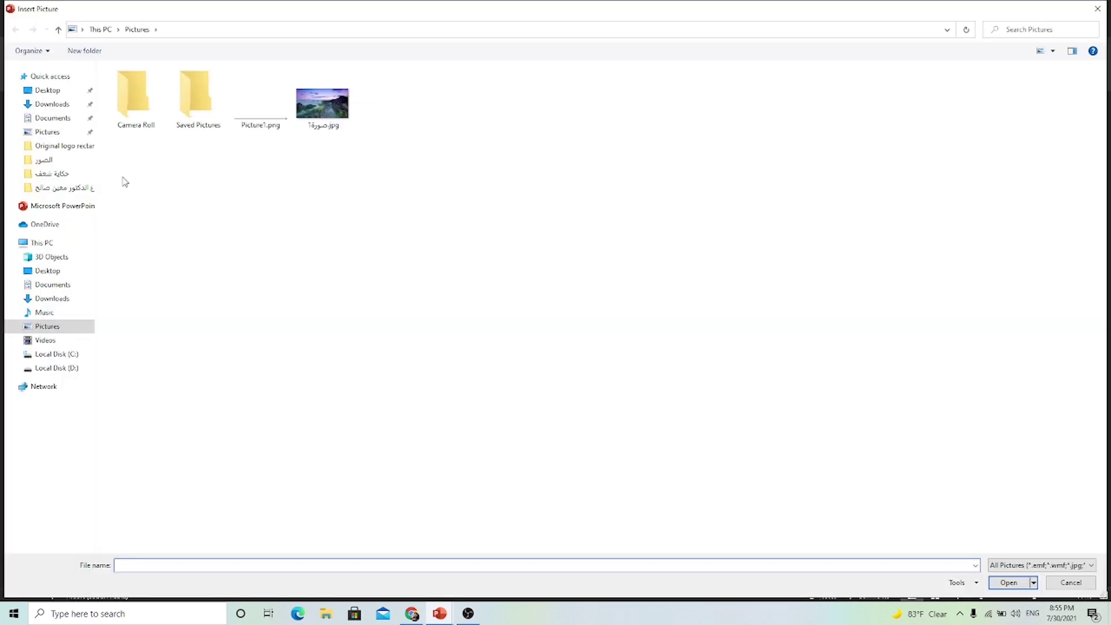
pyautogui.click(48, 90)
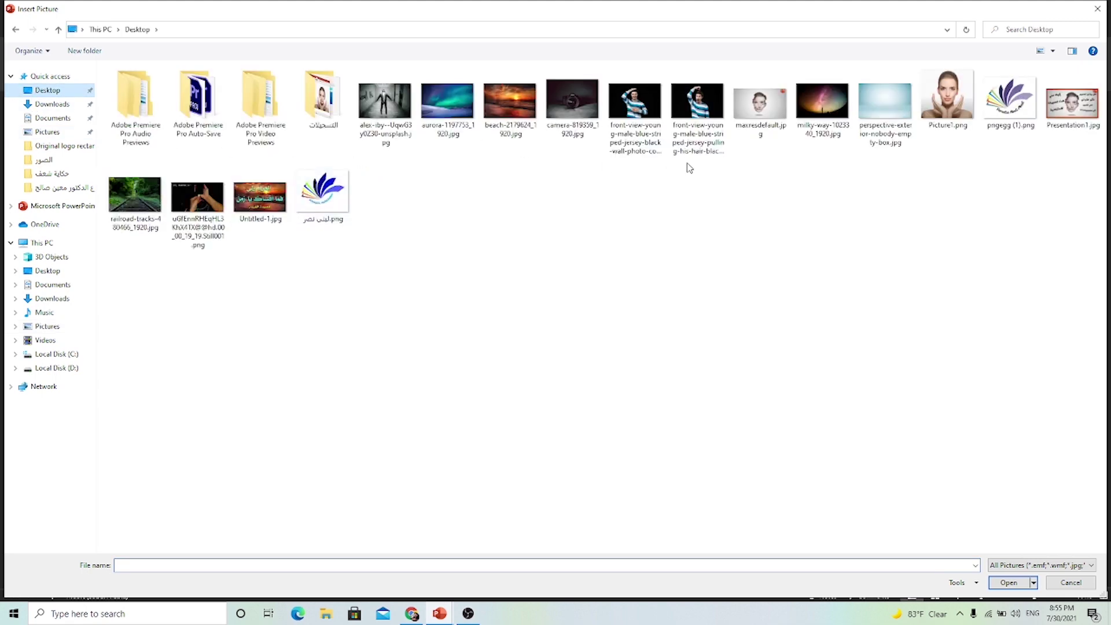
pyautogui.click(572, 101)
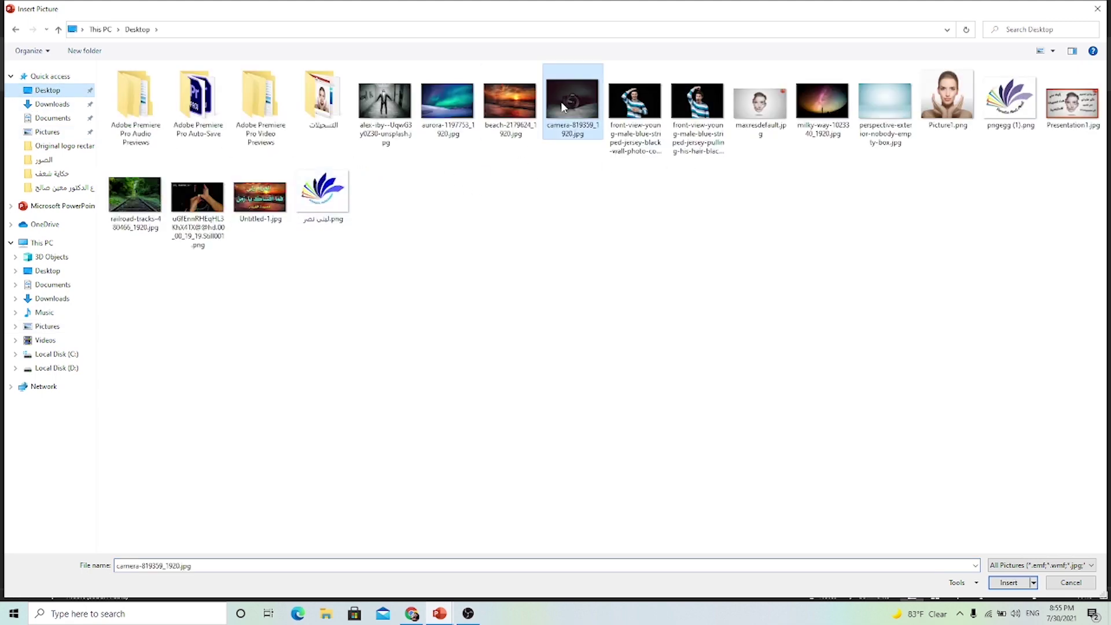
pyautogui.click(1007, 584)
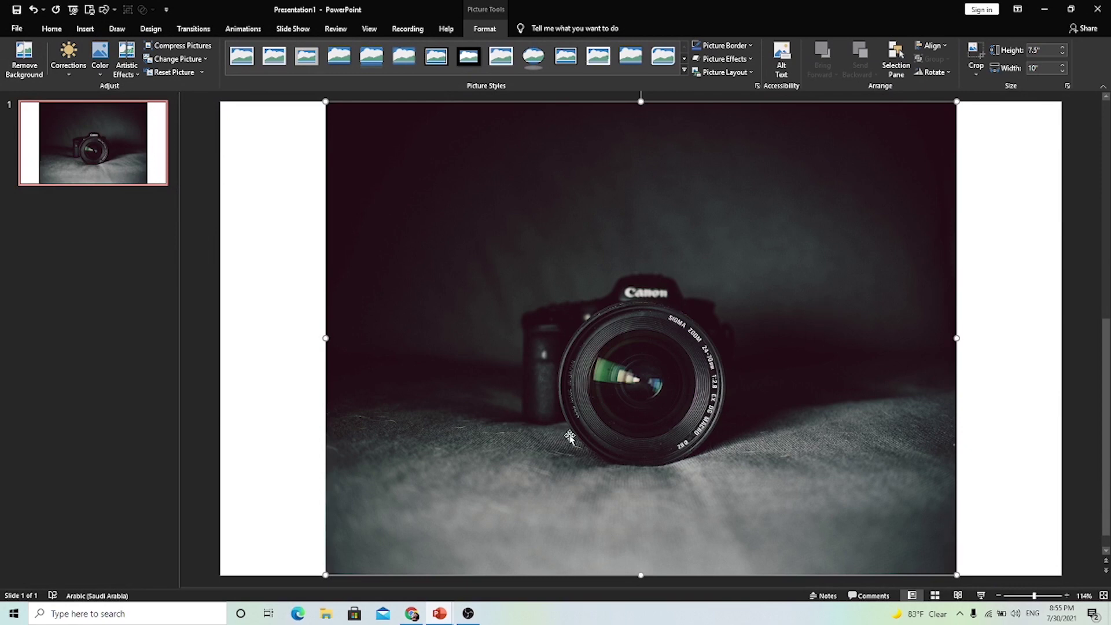
# Step: Look through the railroad photo pages in the web browser, then return to PowerPoint
pyautogui.click(411, 614)
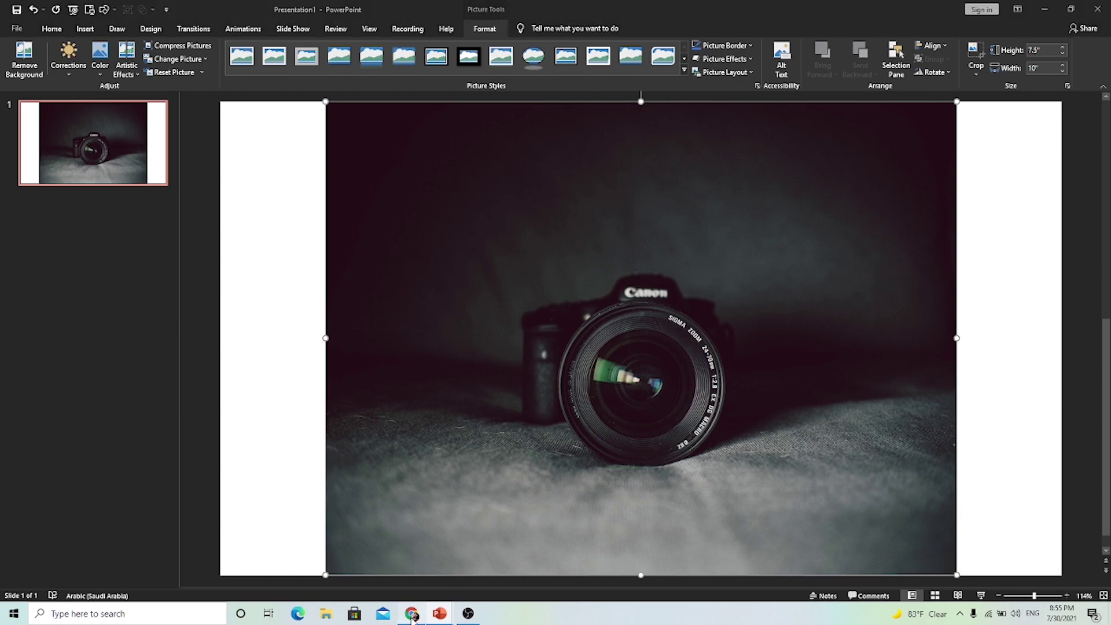
pyautogui.click(845, 18)
pyautogui.click(773, 12)
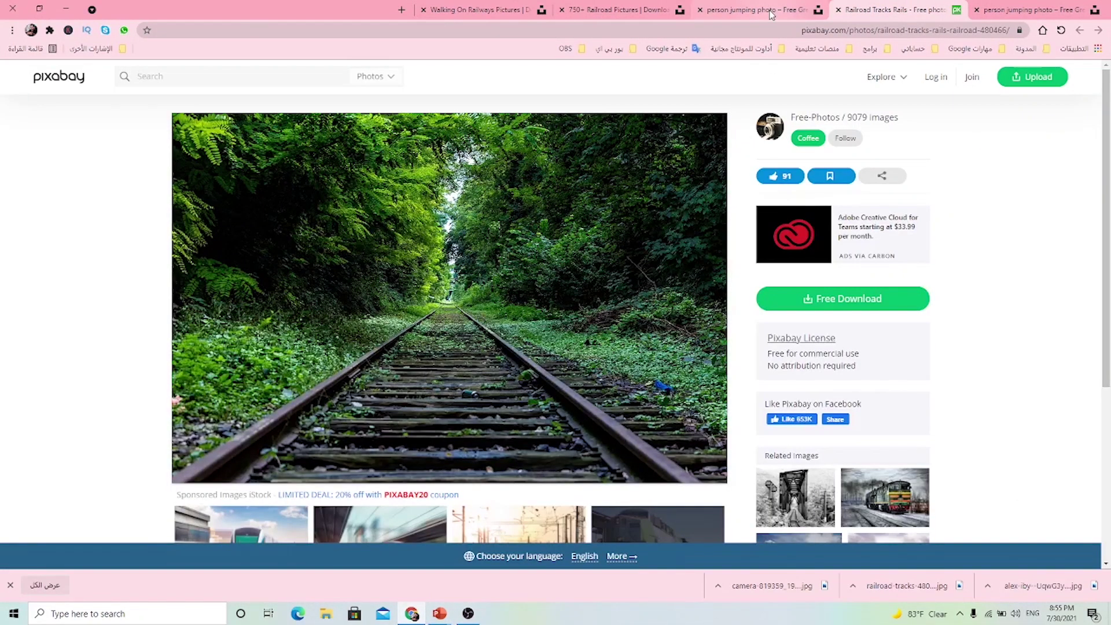
pyautogui.click(633, 21)
pyautogui.click(511, 20)
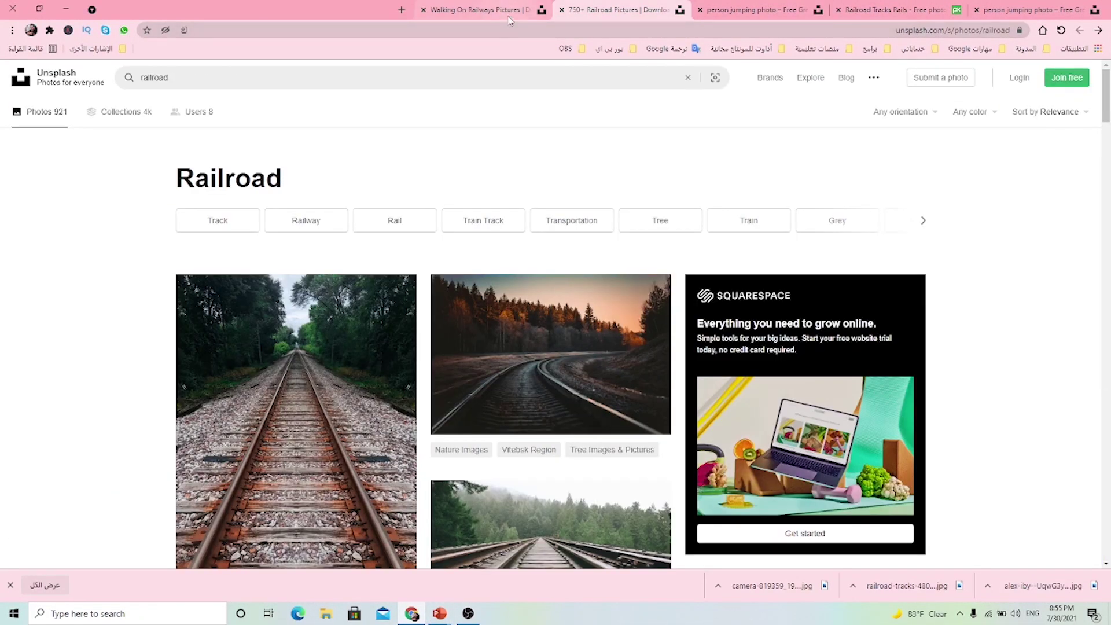
pyautogui.hotkey('alt', 'Tab')
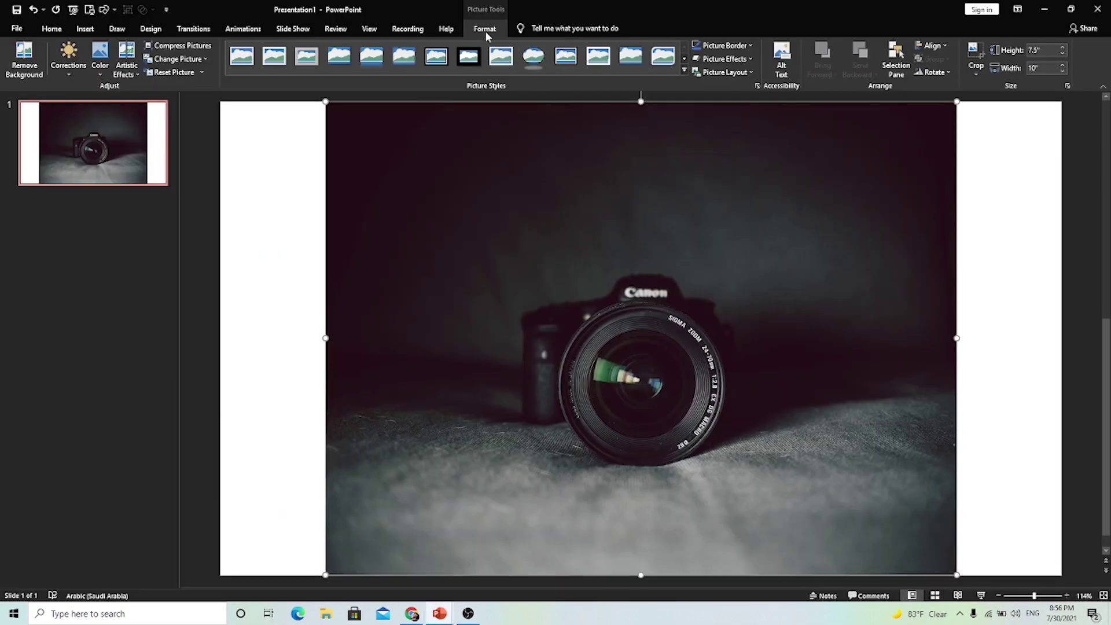
# Step: Crop the camera picture to a 16:9 aspect ratio
pyautogui.click(975, 73)
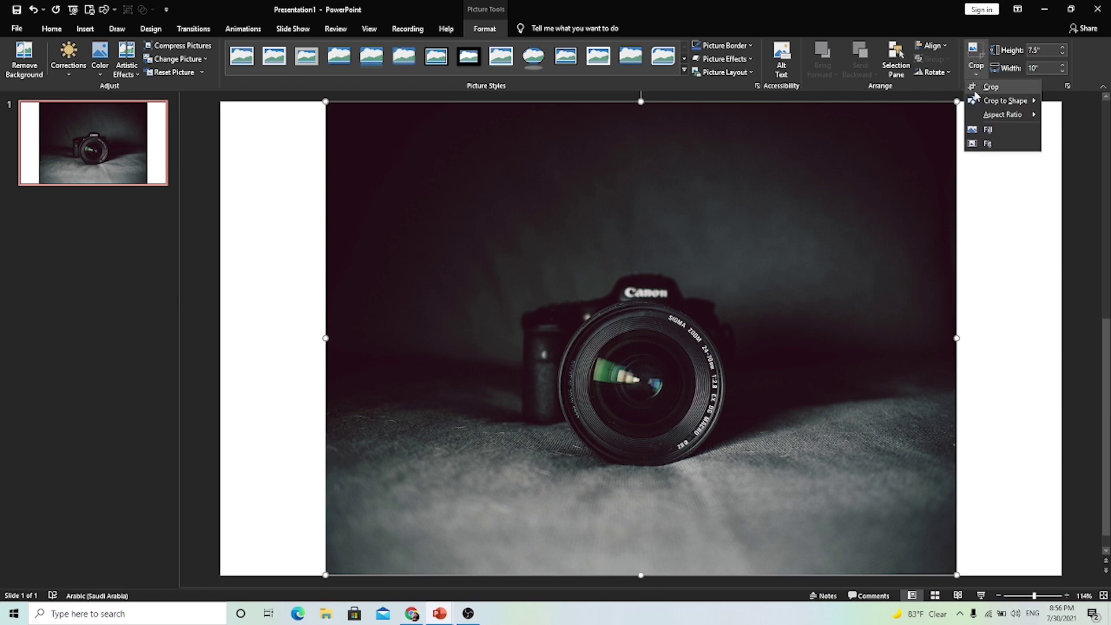
pyautogui.moveTo(1003, 115)
pyautogui.click(1065, 284)
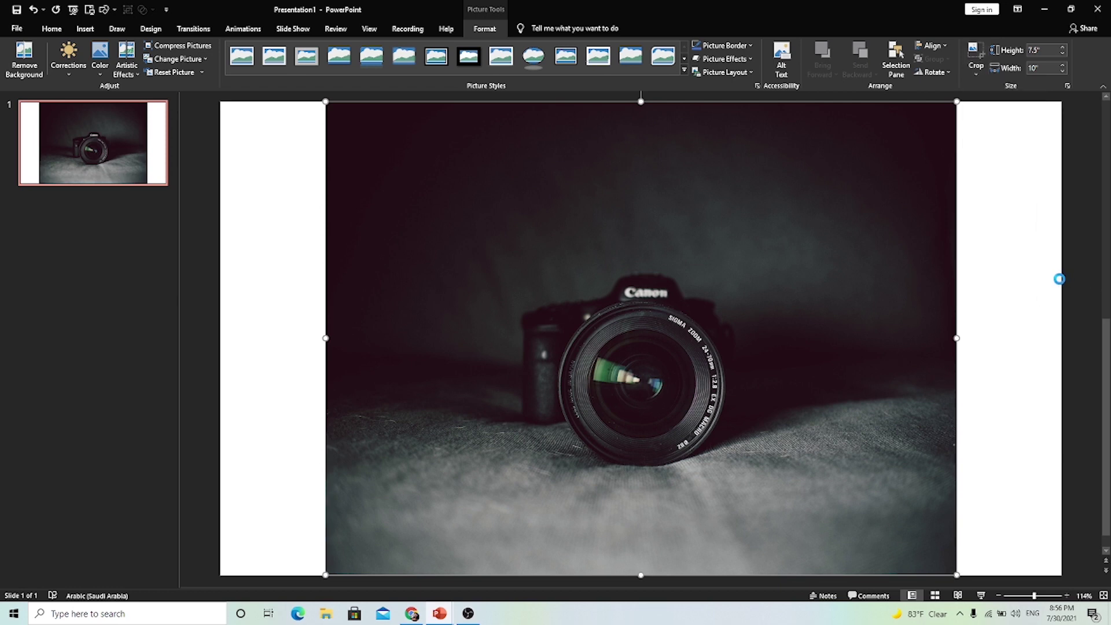
pyautogui.click(288, 236)
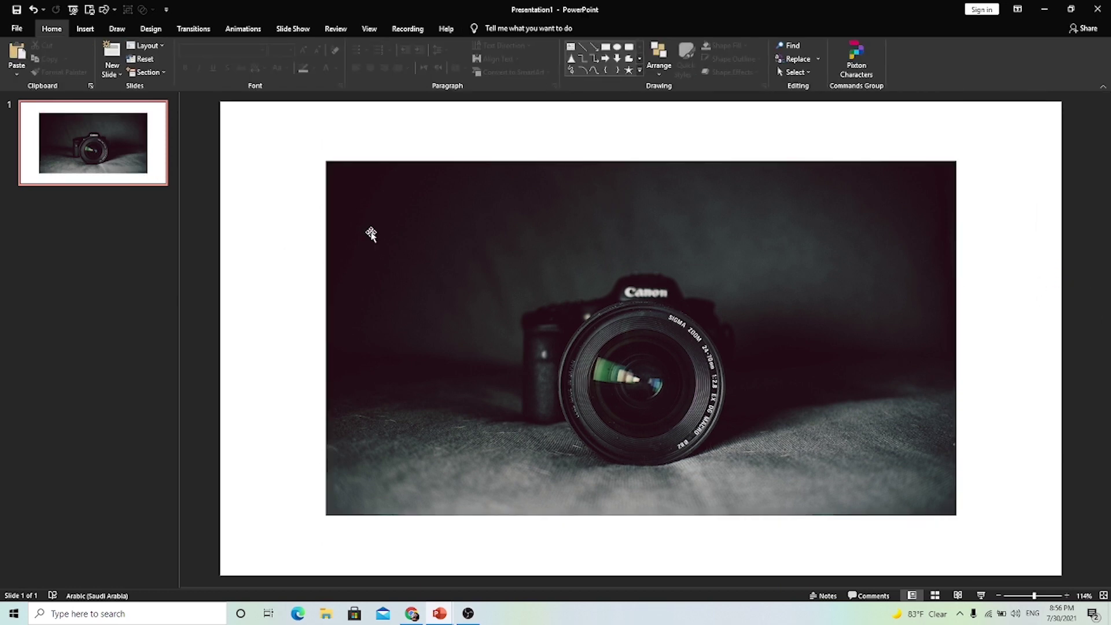
# Step: Move the camera picture to the top-left corner and enlarge it to fill the slide
pyautogui.click(415, 214)
pyautogui.moveTo(367, 193); pyautogui.dragTo(268, 140)
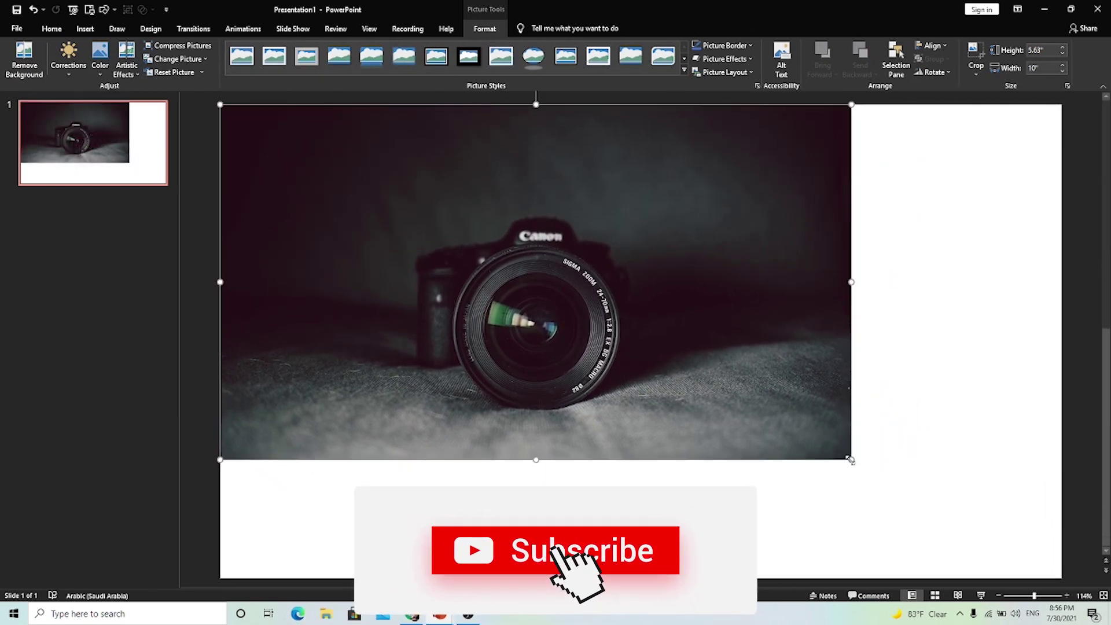
pyautogui.moveTo(851, 461); pyautogui.dragTo(908, 478)
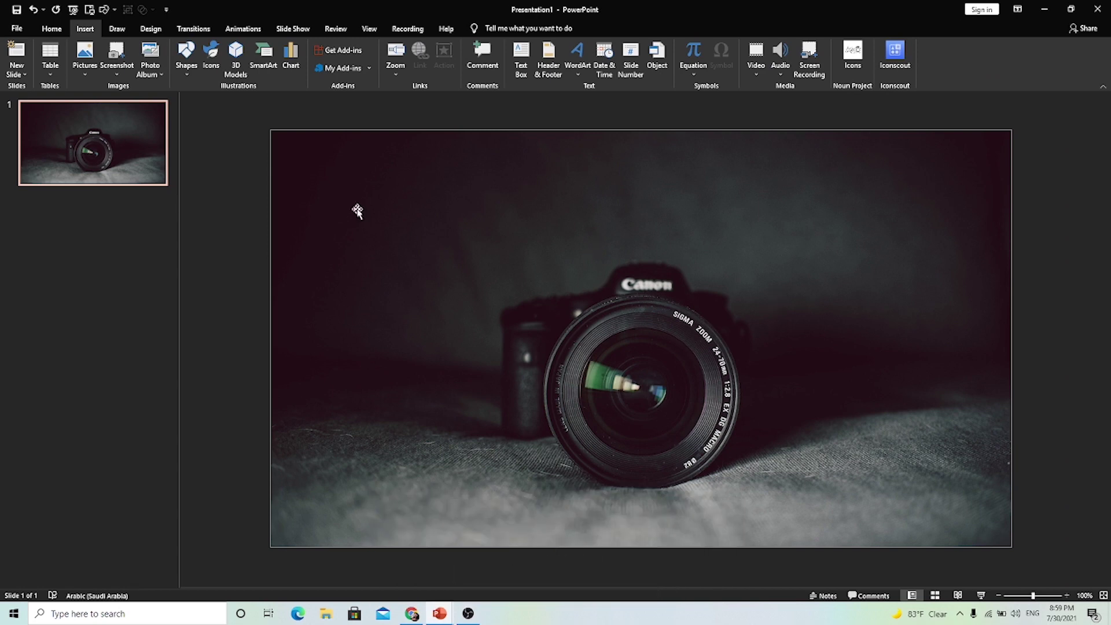
# Step: Insert the forest railroad tracks photo and shrink it to about 4.69 by 7.04 inches
pyautogui.click(87, 55)
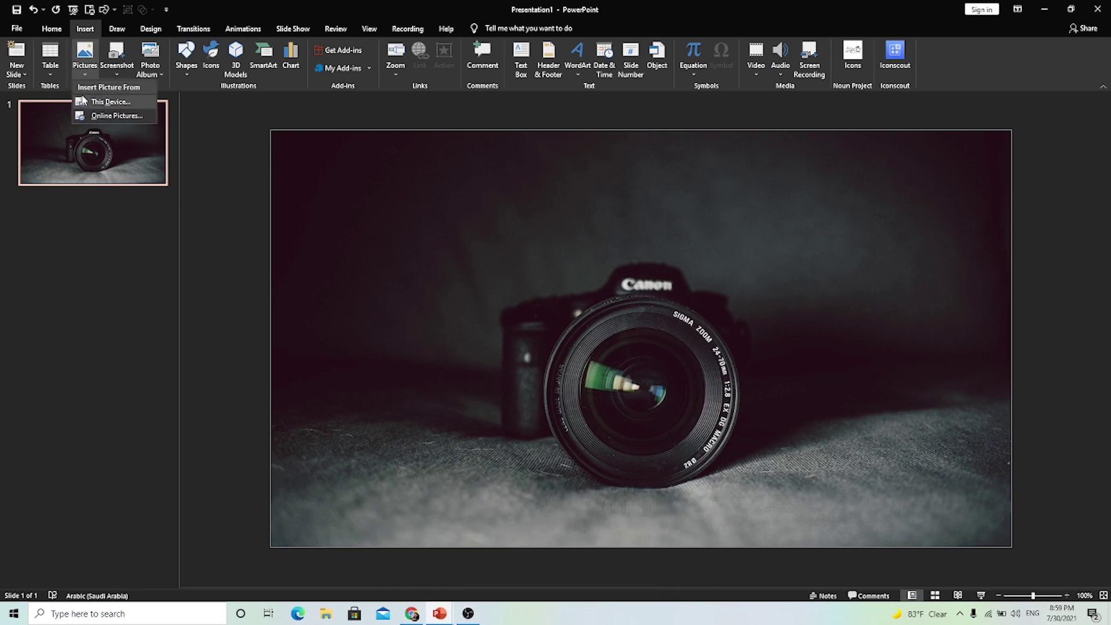
pyautogui.click(93, 101)
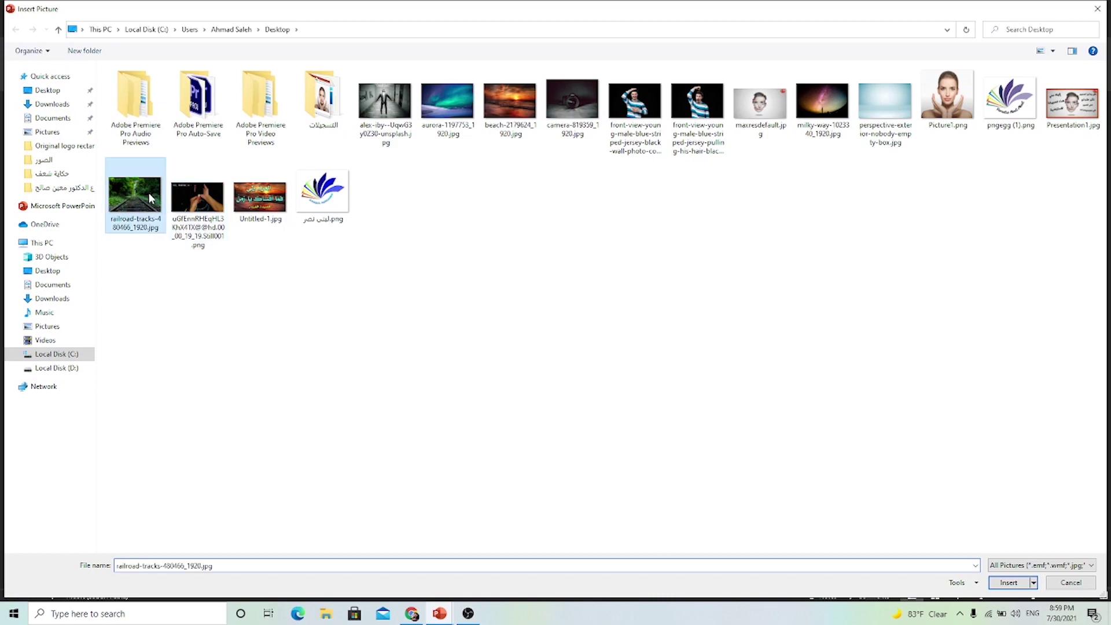
pyautogui.doubleClick(148, 192)
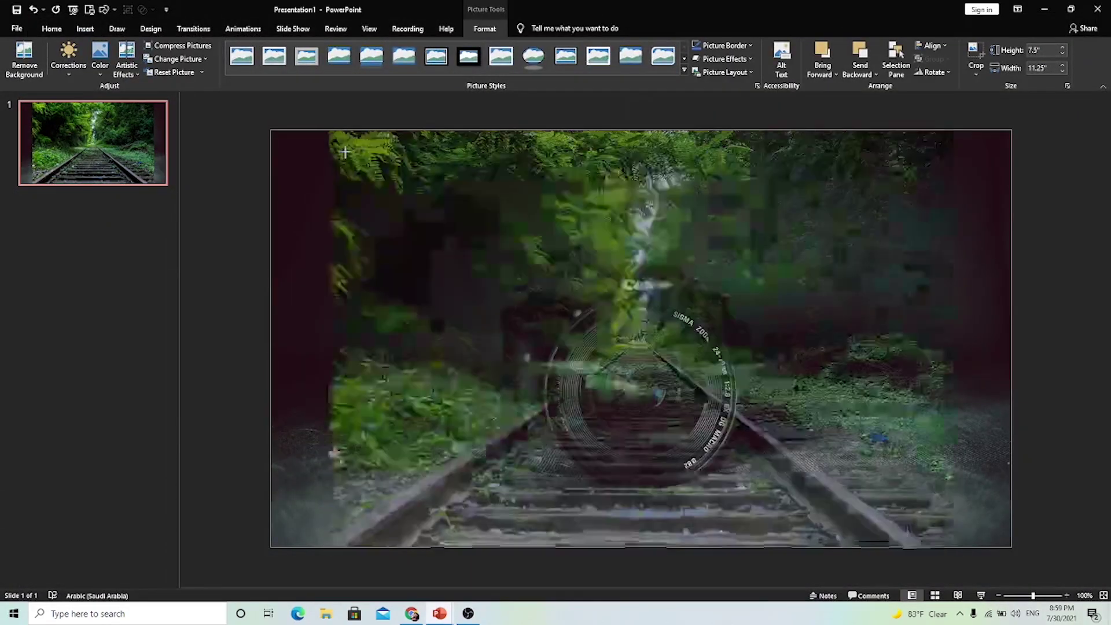
pyautogui.moveTo(344, 152)
pyautogui.mouseDown()
pyautogui.moveTo(589, 314)
pyautogui.moveTo(581, 307)
pyautogui.mouseUp()
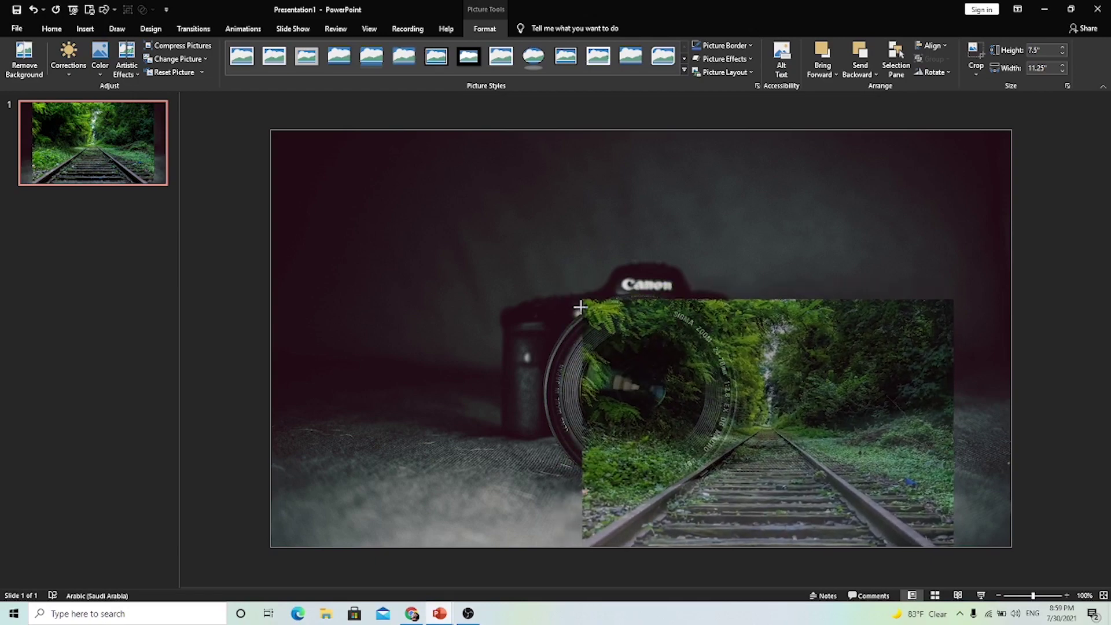
pyautogui.moveTo(581, 308); pyautogui.dragTo(582, 300)
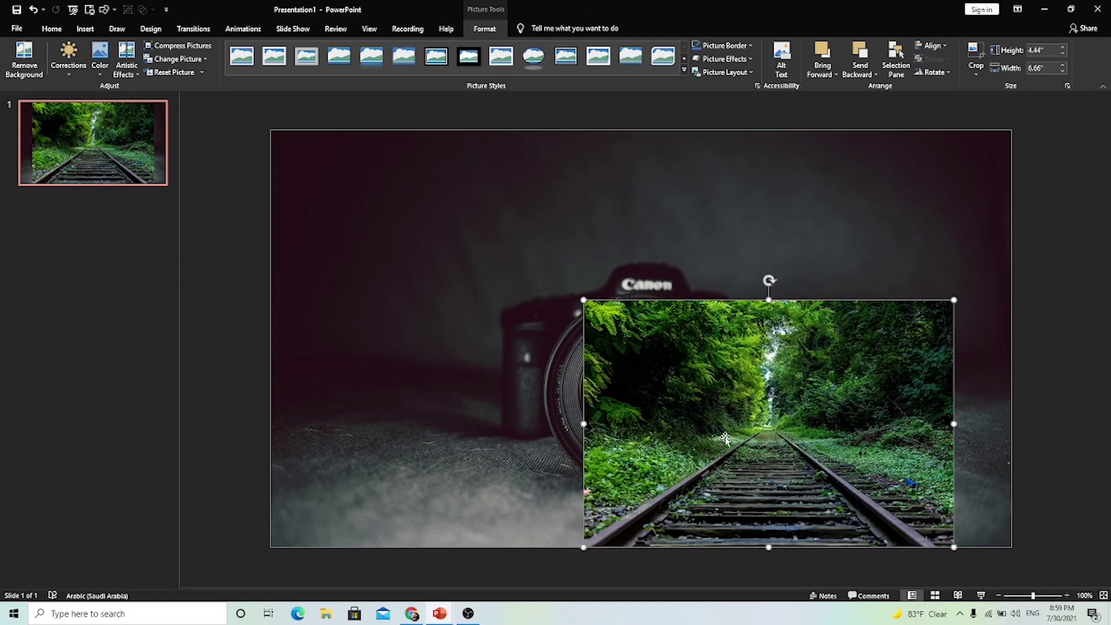
# Step: Position the railway picture over the camera lens and duplicate the slide
pyautogui.moveTo(721, 434); pyautogui.dragTo(618, 435)
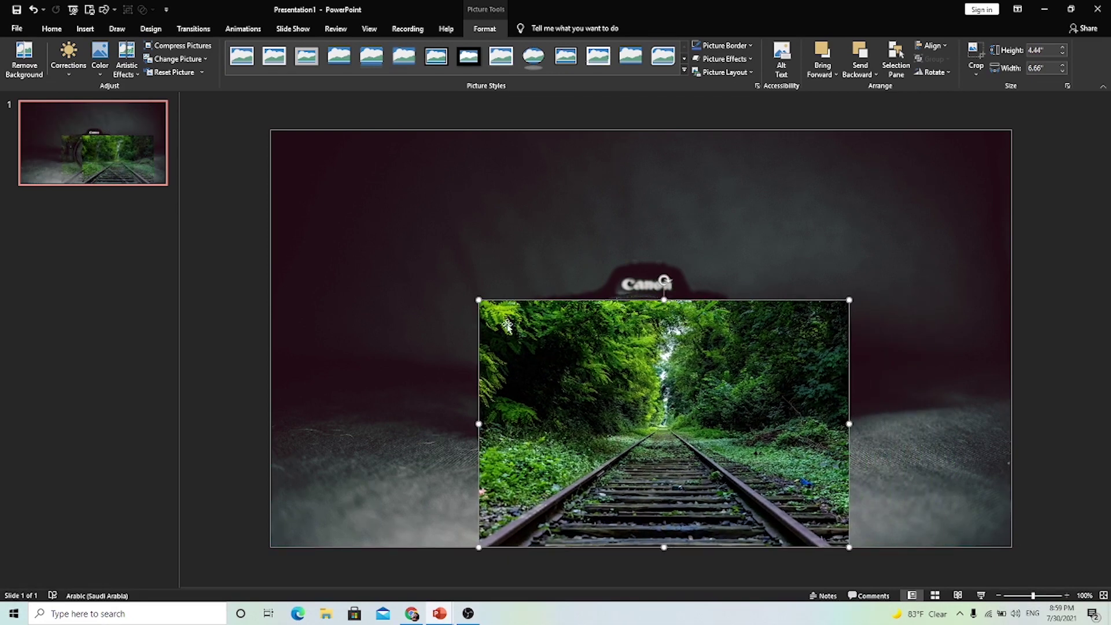
pyautogui.moveTo(479, 301); pyautogui.dragTo(457, 294)
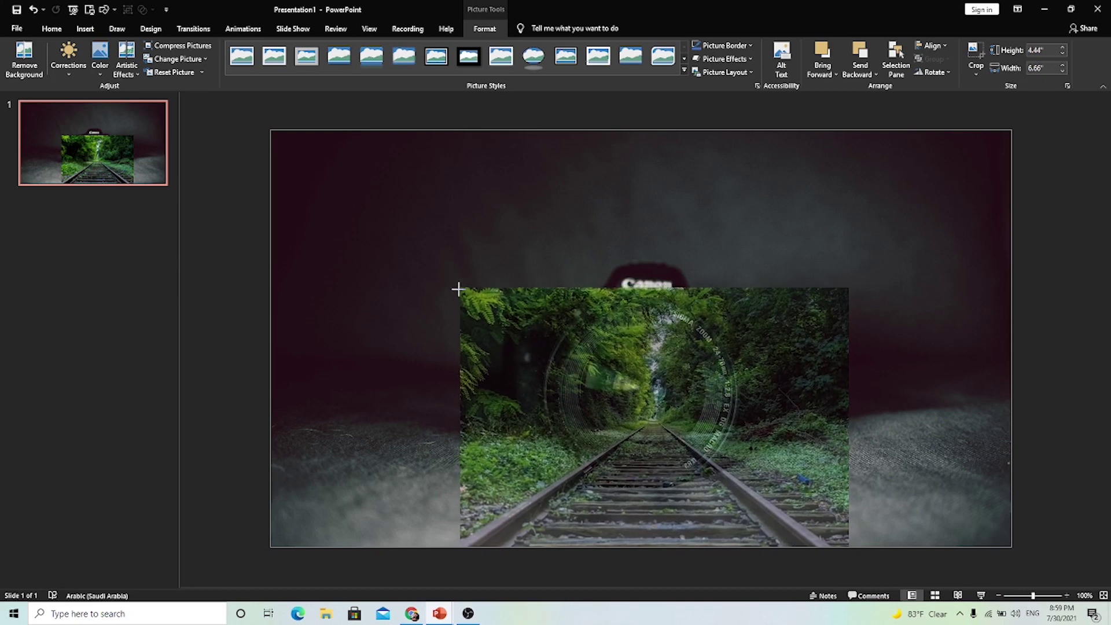
pyautogui.moveTo(458, 295); pyautogui.dragTo(457, 285)
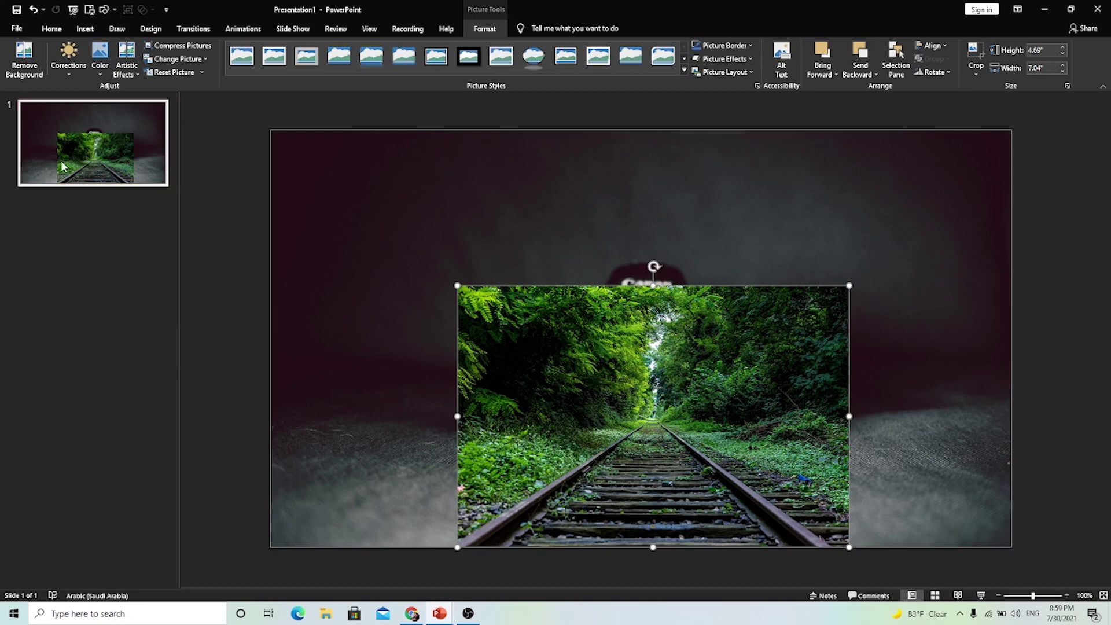
pyautogui.rightClick(79, 157)
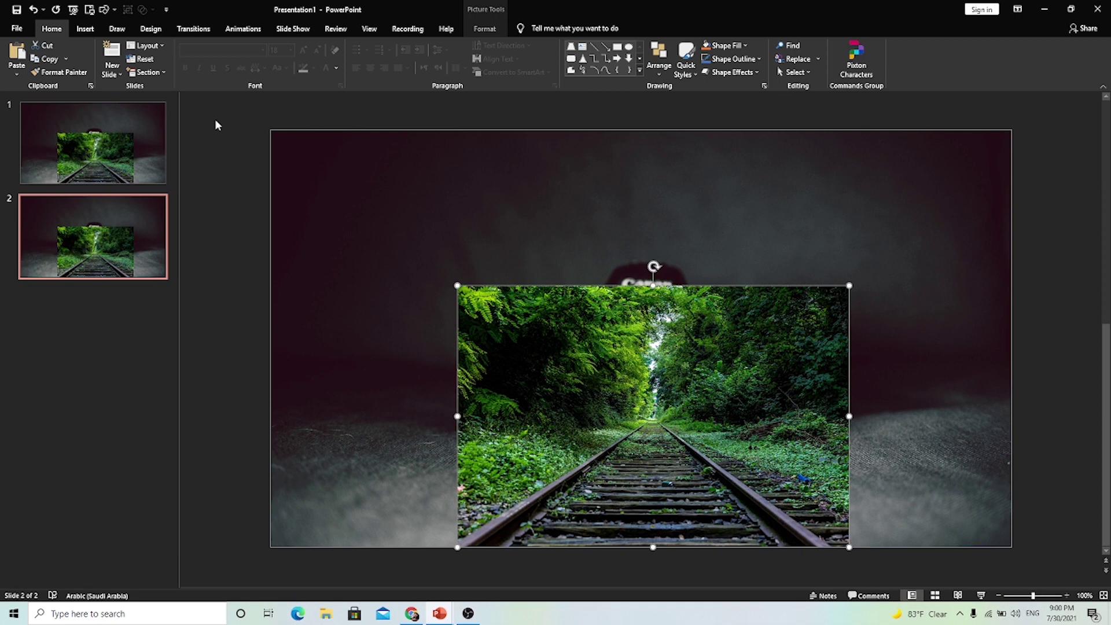
# Step: Draw a blue trapezoid over the lower railway track with no outline
pyautogui.click(87, 29)
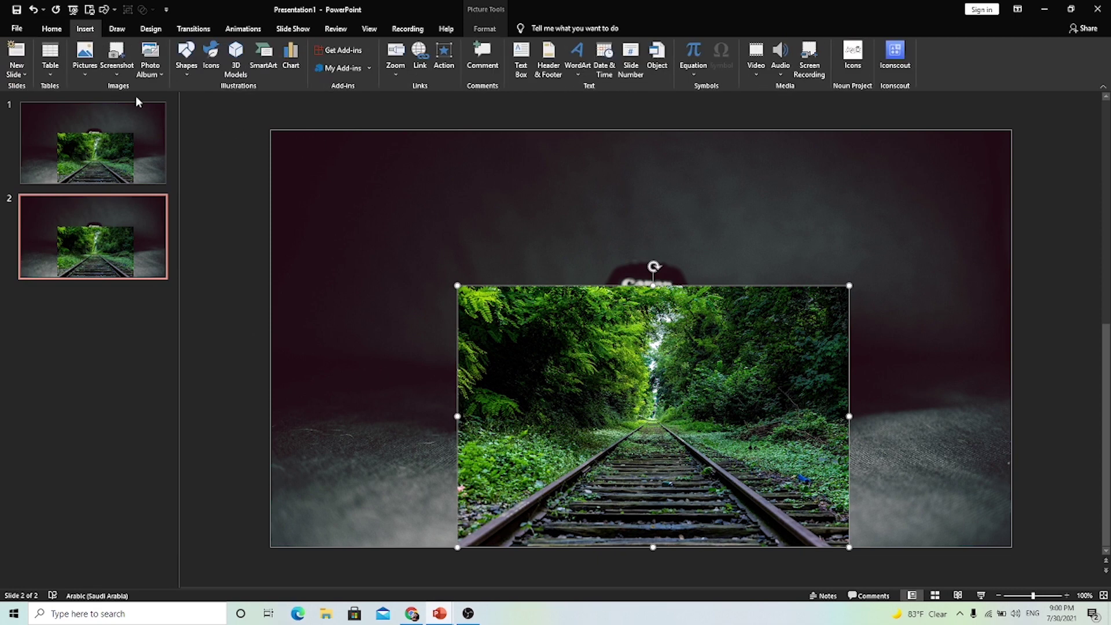
pyautogui.click(186, 58)
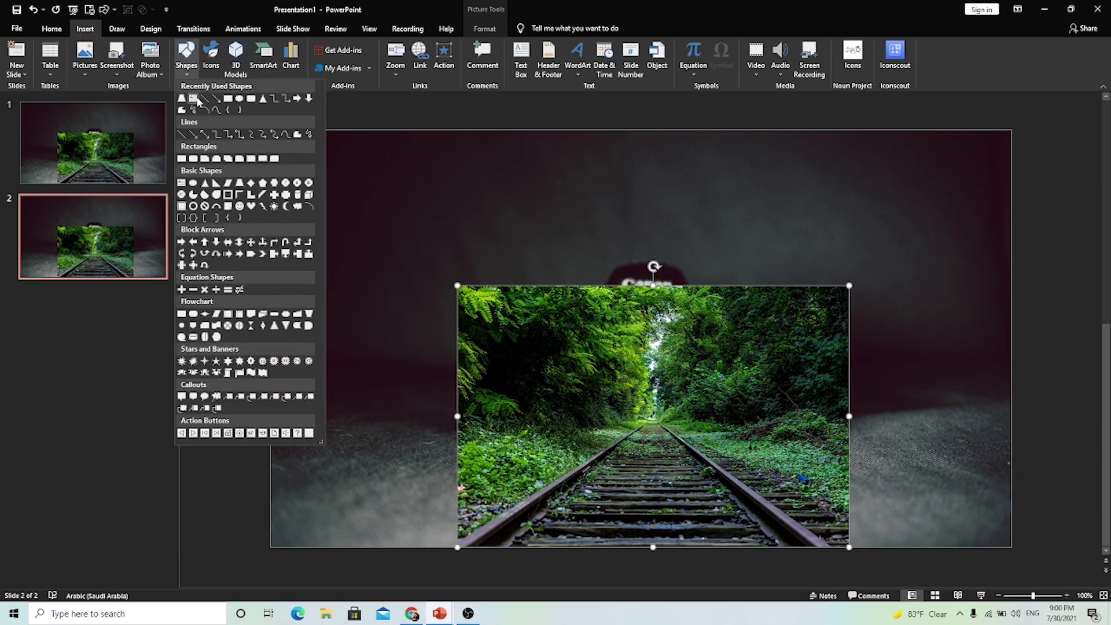
pyautogui.click(243, 194)
pyautogui.moveTo(572, 415); pyautogui.dragTo(837, 544)
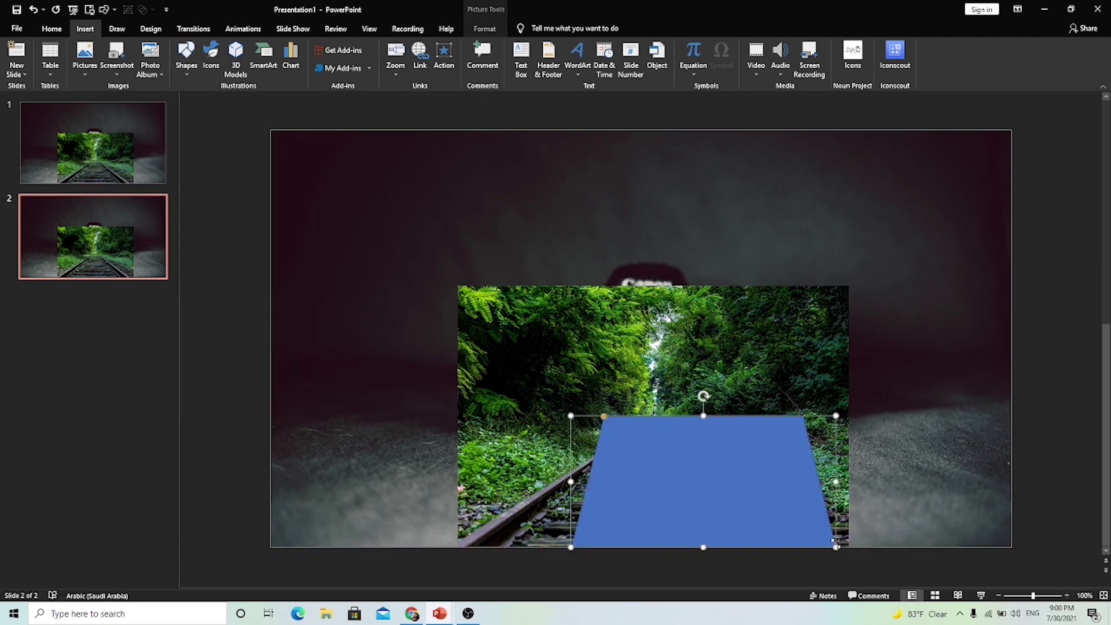
pyautogui.moveTo(572, 481); pyautogui.dragTo(458, 481)
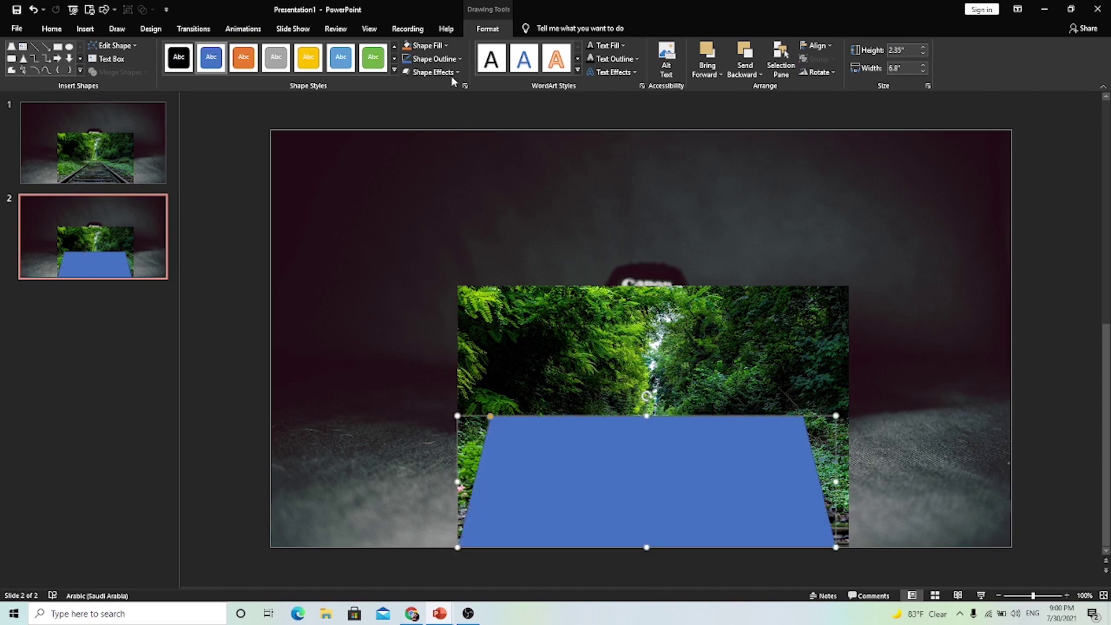
pyautogui.click(454, 59)
pyautogui.click(416, 163)
# Step: Drag the trapezoid's top corners to the vanishing point, then select it with the forest picture
pyautogui.click(582, 440)
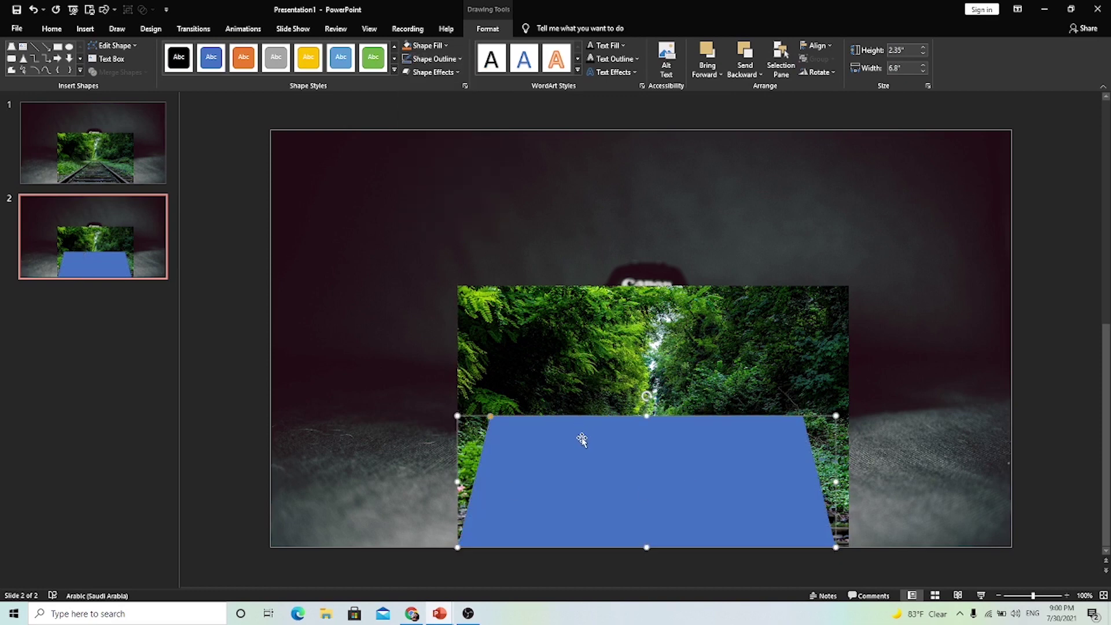
pyautogui.rightClick(584, 443)
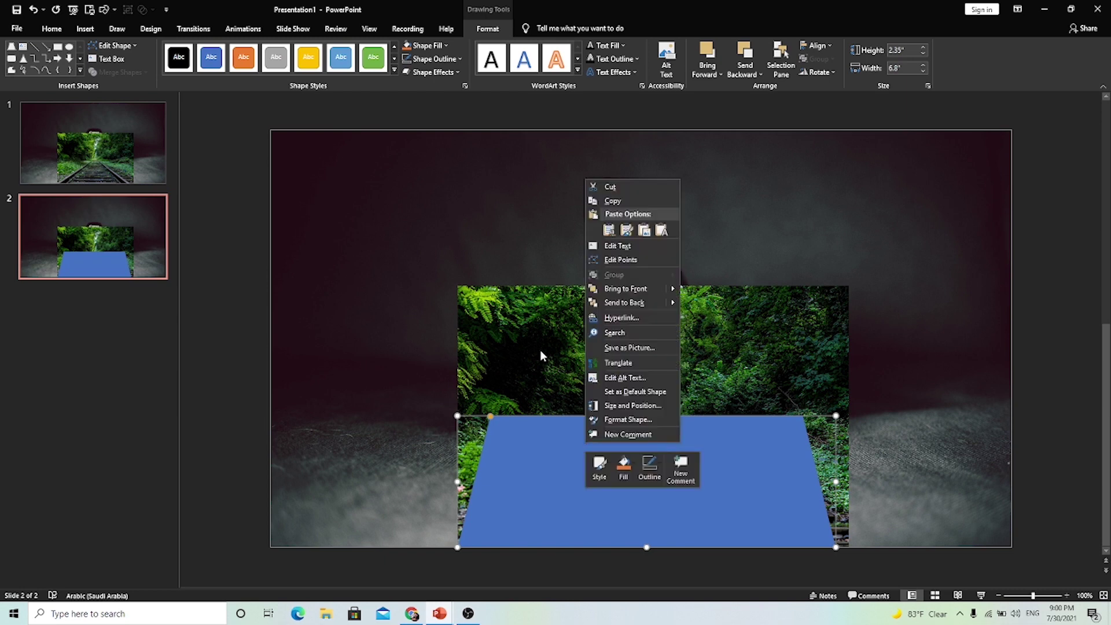
pyautogui.click(599, 258)
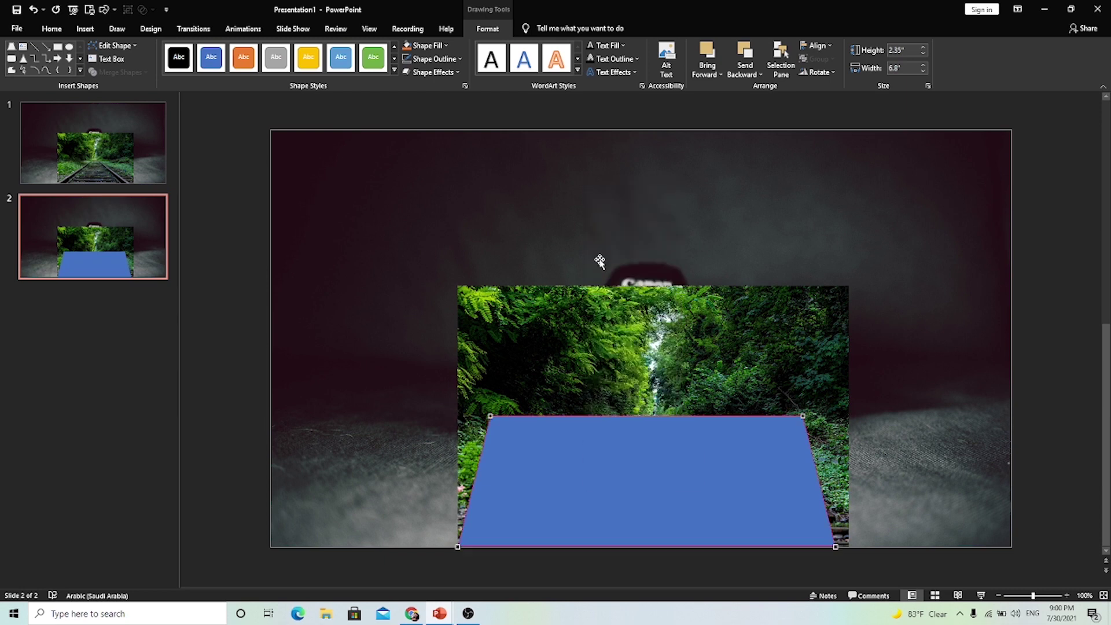
pyautogui.moveTo(488, 416); pyautogui.dragTo(642, 421)
pyautogui.moveTo(800, 416); pyautogui.dragTo(655, 421)
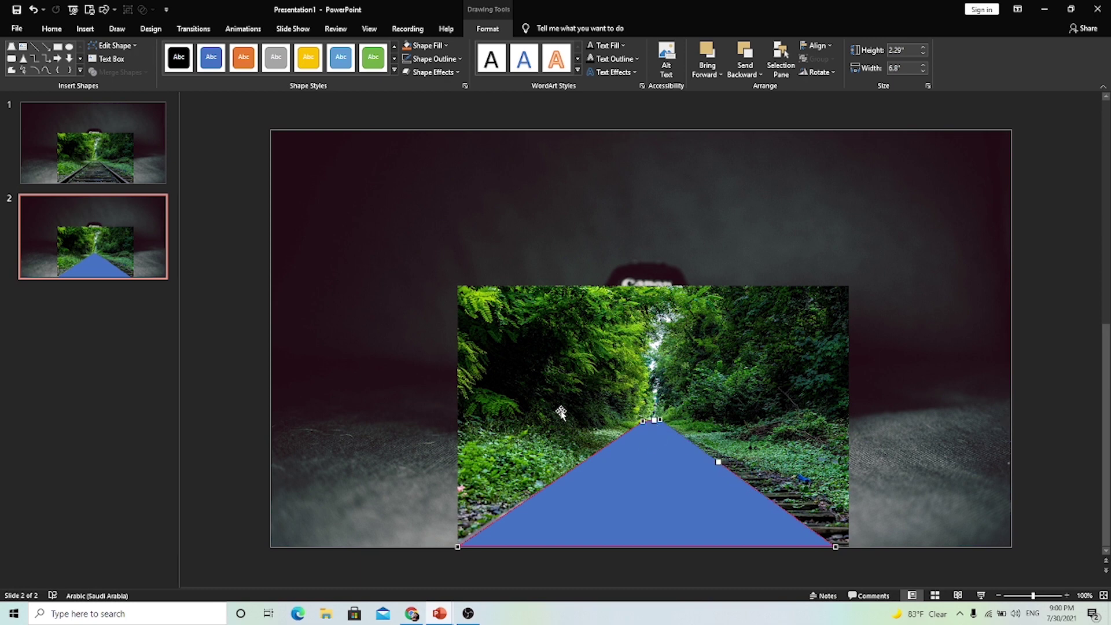
pyautogui.click(583, 378)
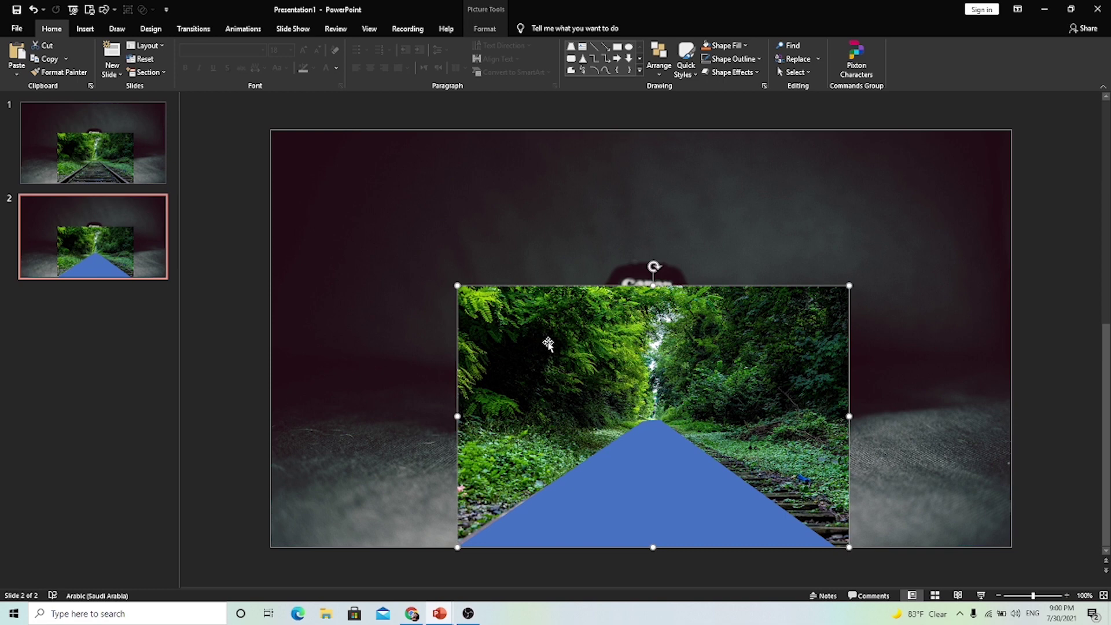
pyautogui.keyDown('shift'); pyautogui.click(630, 474); pyautogui.keyUp('shift')
# Step: Intersect the forest picture with the track shape so only the track remains
pyautogui.click(488, 28)
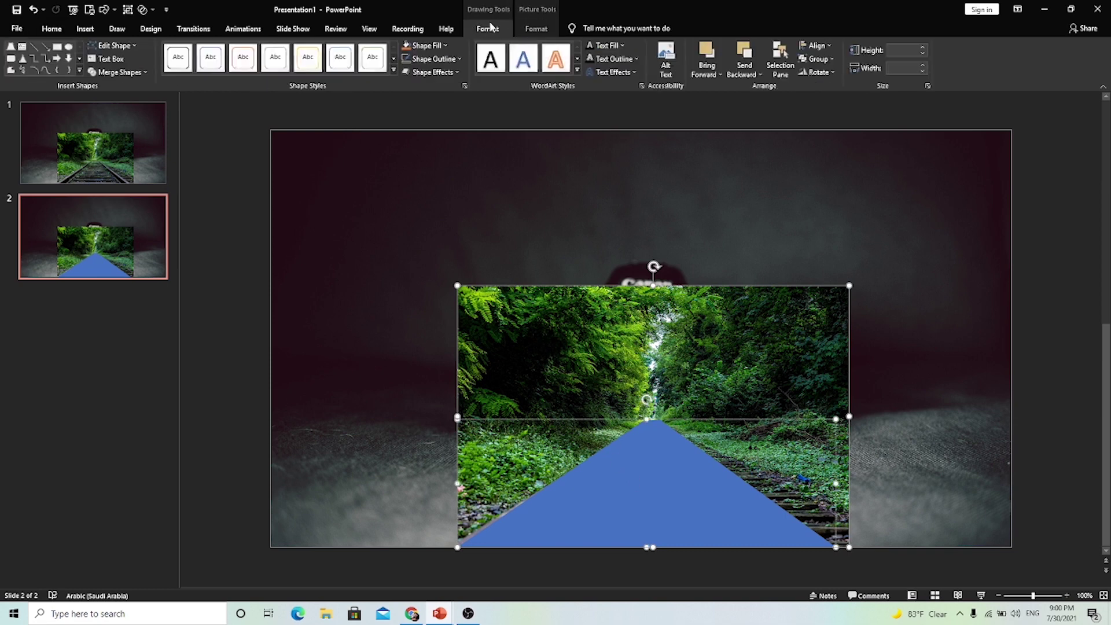
pyautogui.click(116, 72)
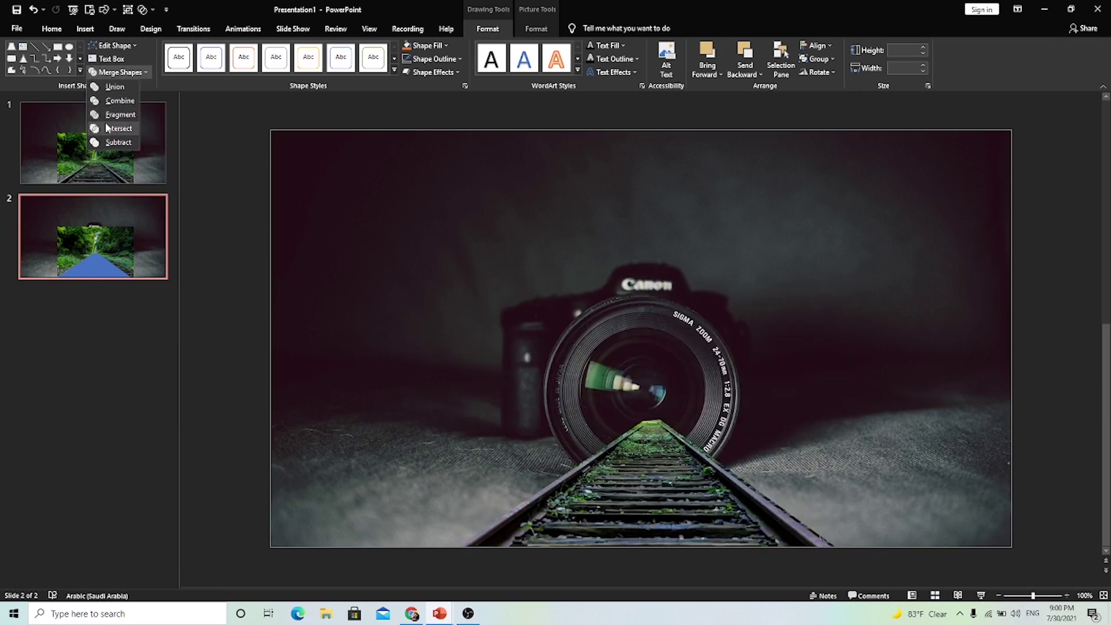
pyautogui.click(106, 128)
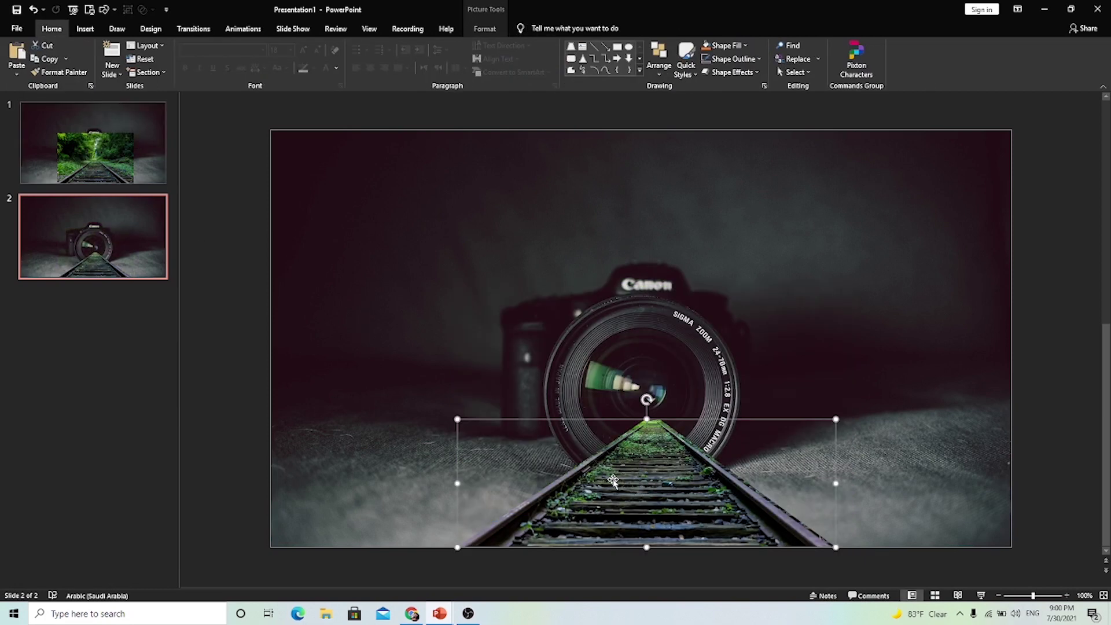
pyautogui.click(120, 147)
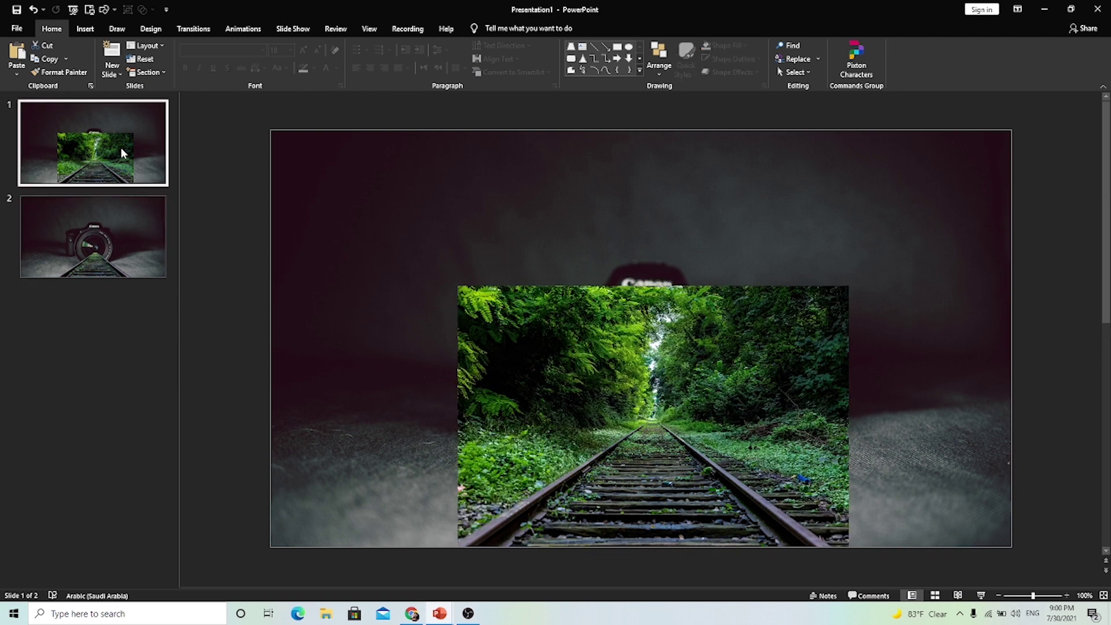
# Step: Show slide 1's Selection Pane and hide Picture 6, the forest railway picture
pyautogui.click(795, 72)
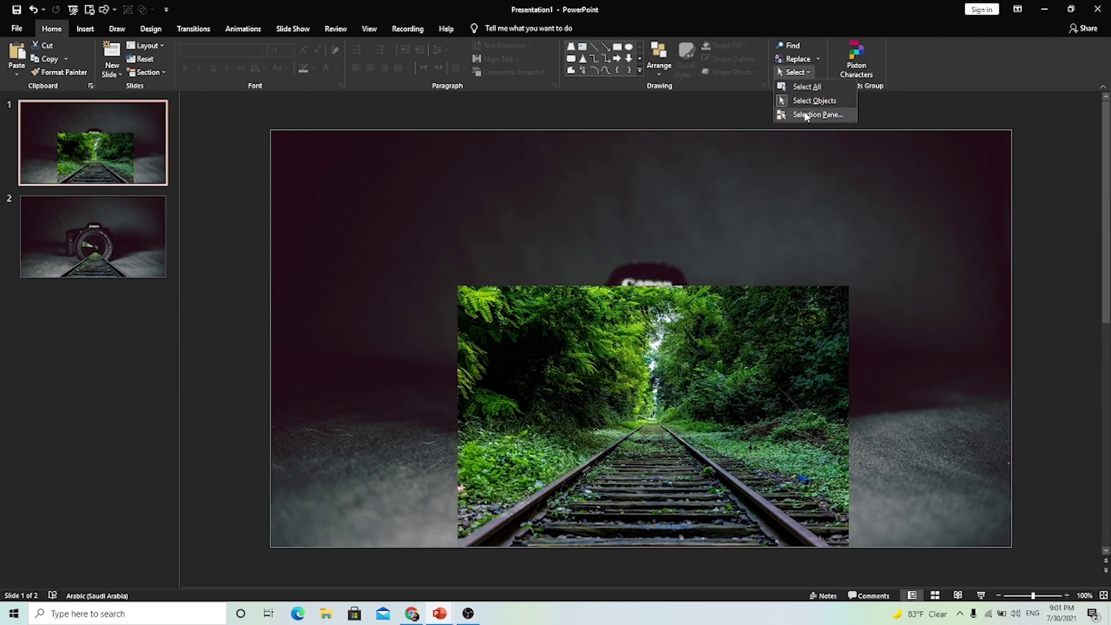
pyautogui.click(810, 111)
pyautogui.click(1069, 161)
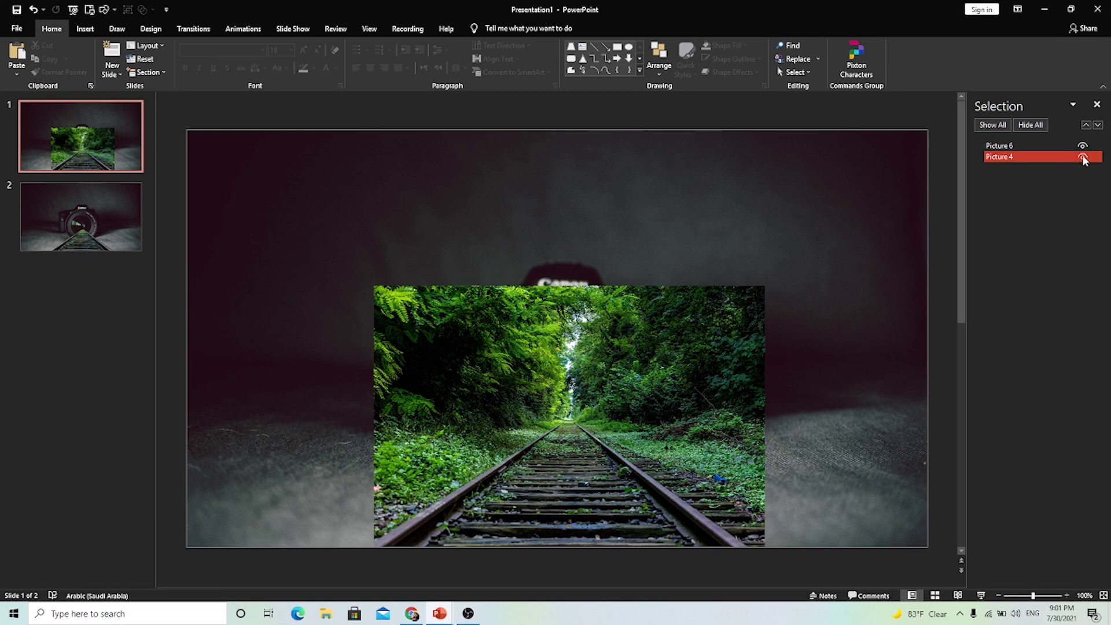
pyautogui.click(1082, 157)
pyautogui.click(1082, 157)
pyautogui.click(1082, 146)
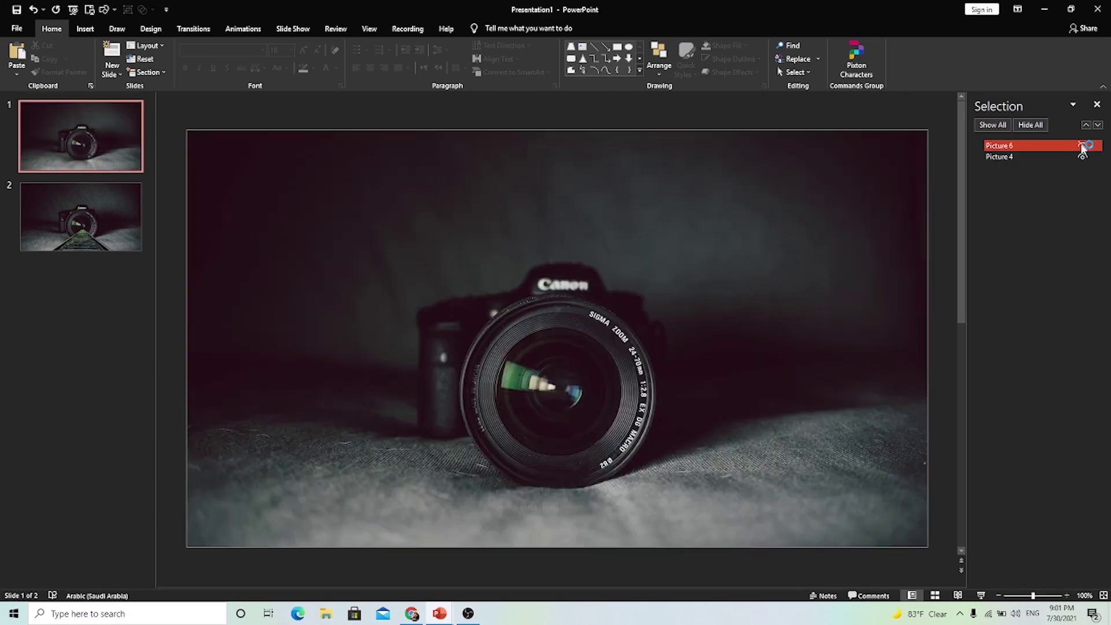
pyautogui.click(1082, 145)
pyautogui.click(1082, 145)
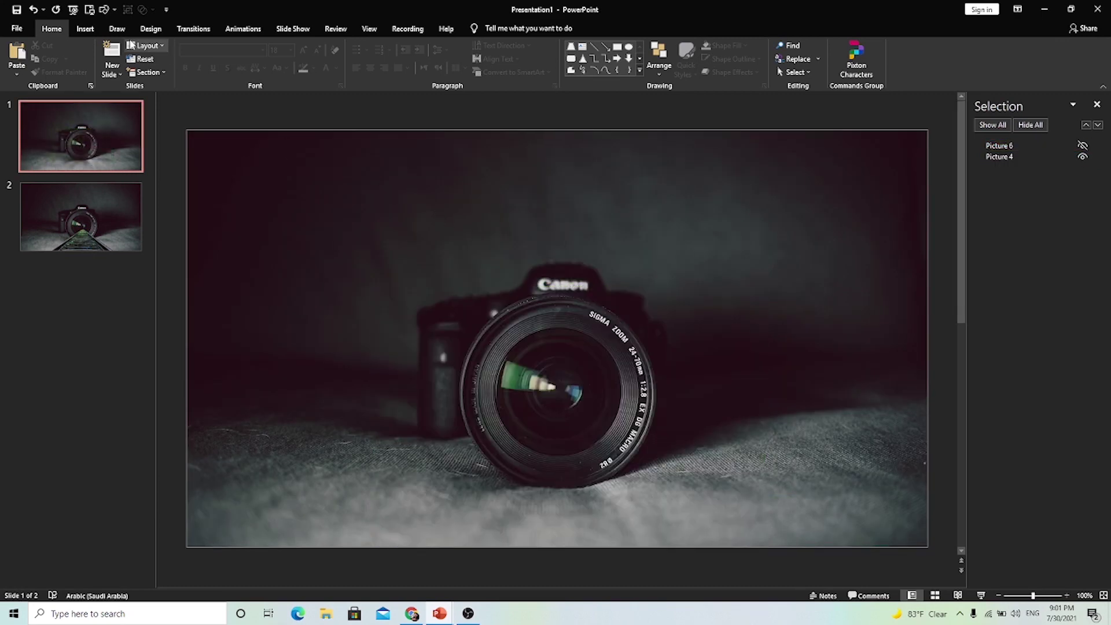
pyautogui.click(85, 28)
# Step: Draw an outline-free blue oval, about 2.34 by 2.28 inches, over the camera lens
pyautogui.click(188, 70)
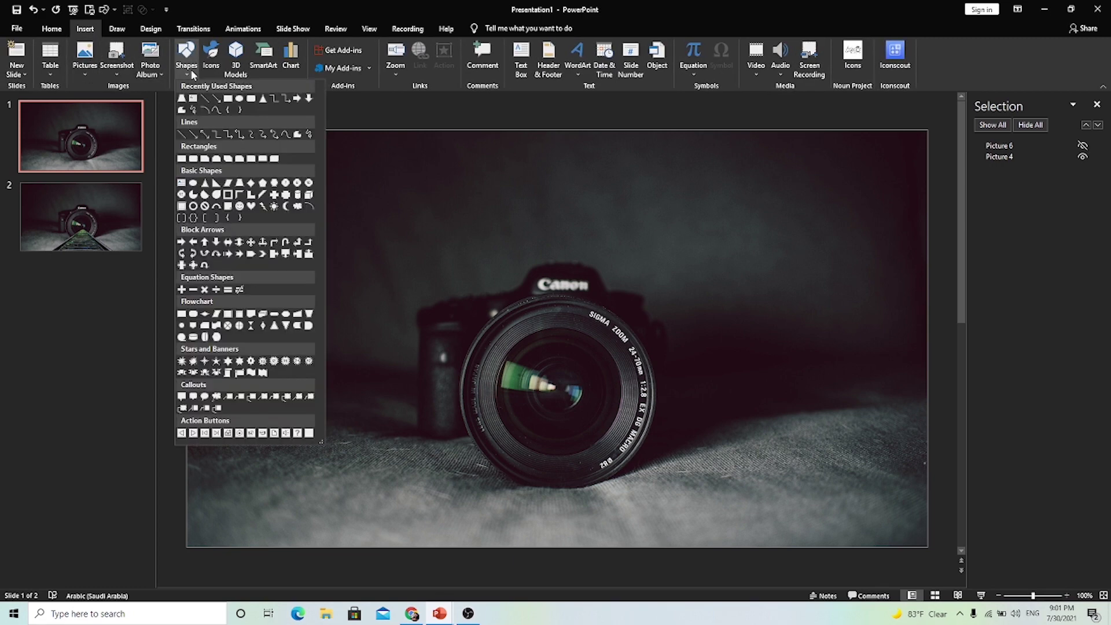
pyautogui.click(227, 99)
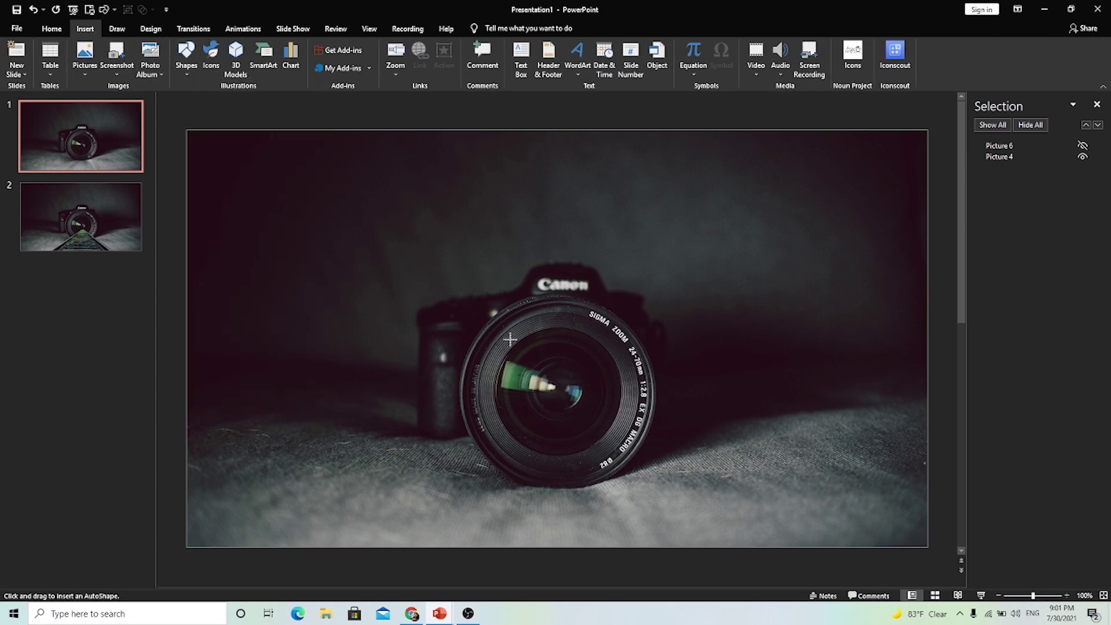
pyautogui.moveTo(509, 338); pyautogui.dragTo(620, 457)
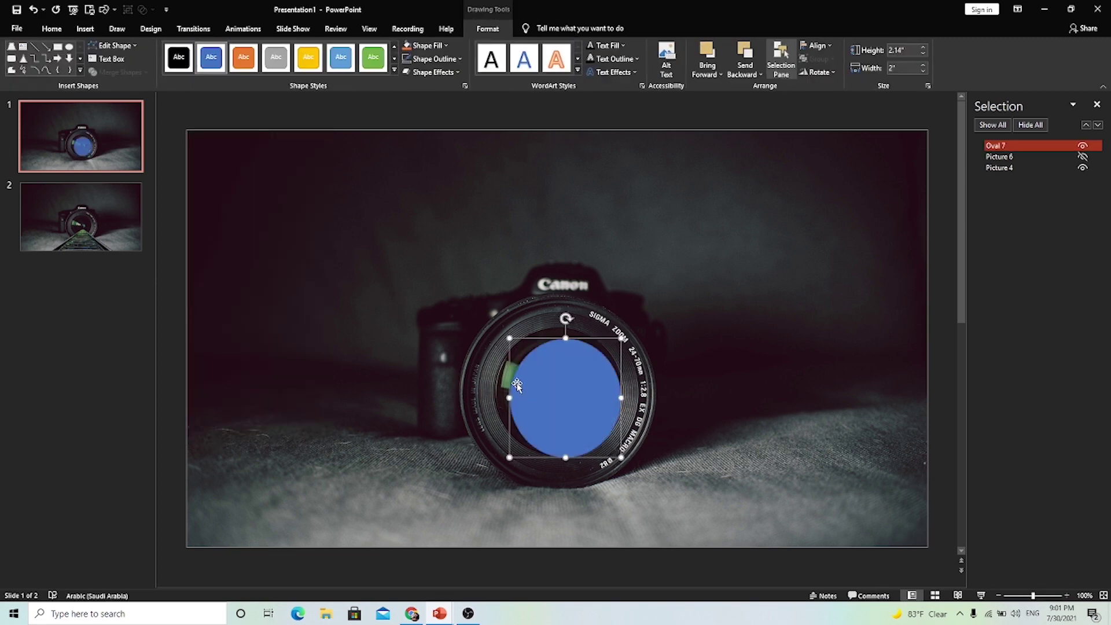
pyautogui.moveTo(509, 397); pyautogui.dragTo(493, 397)
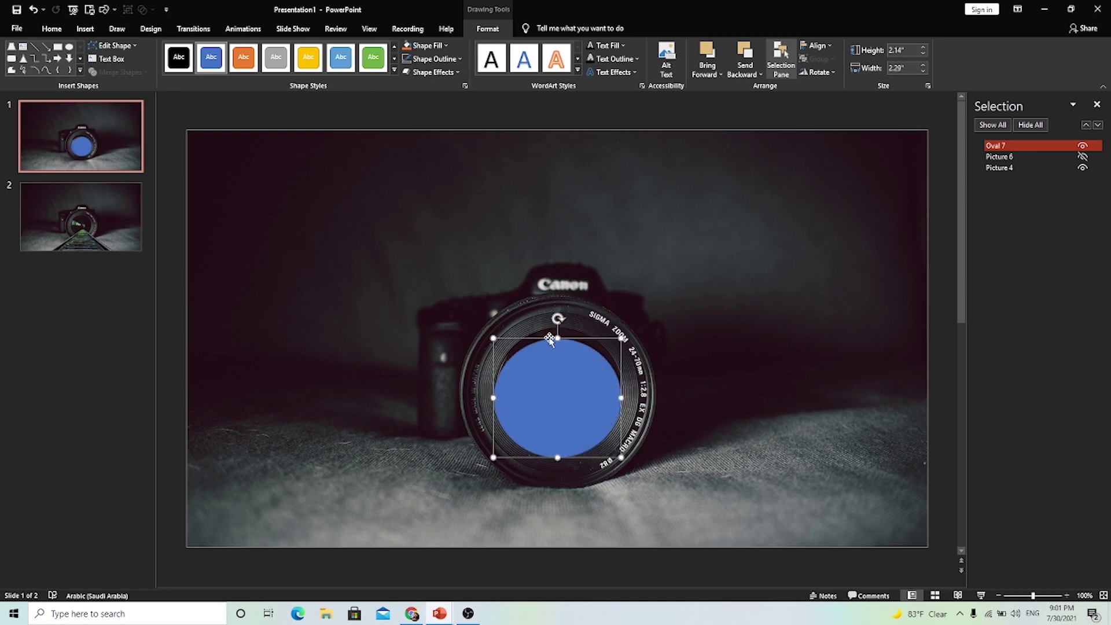
pyautogui.moveTo(558, 337); pyautogui.dragTo(557, 324)
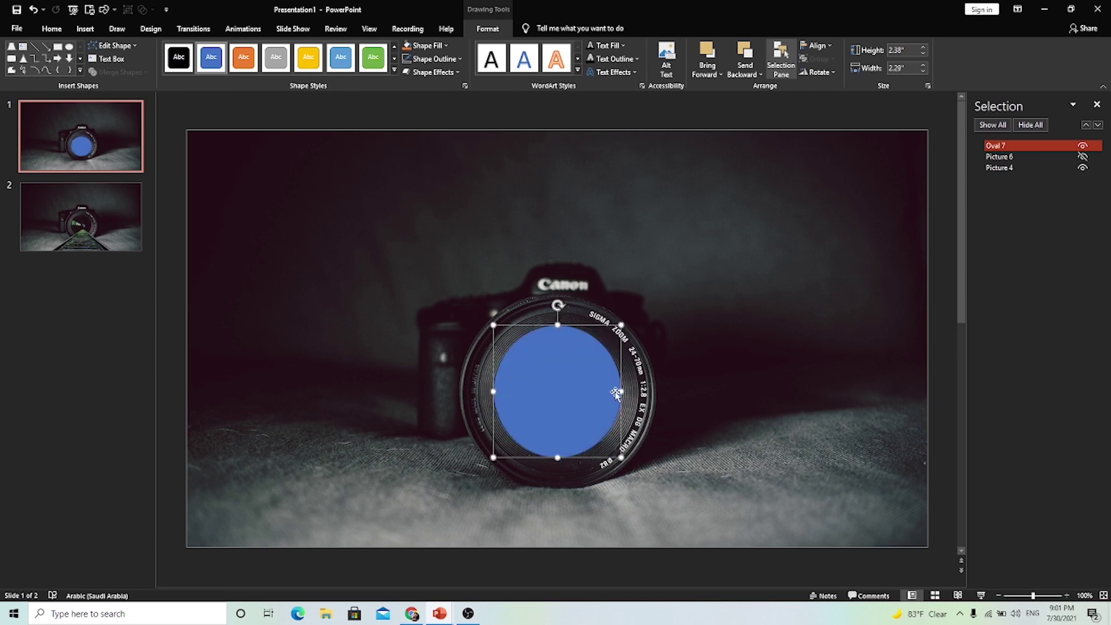
pyautogui.moveTo(620, 392); pyautogui.dragTo(579, 386)
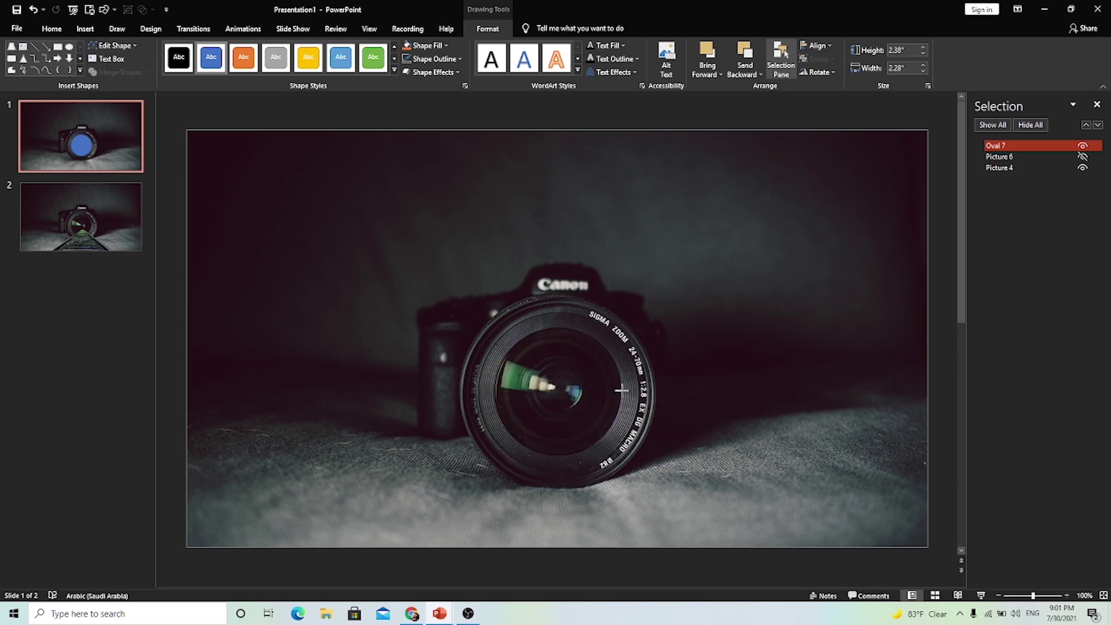
pyautogui.click(436, 59)
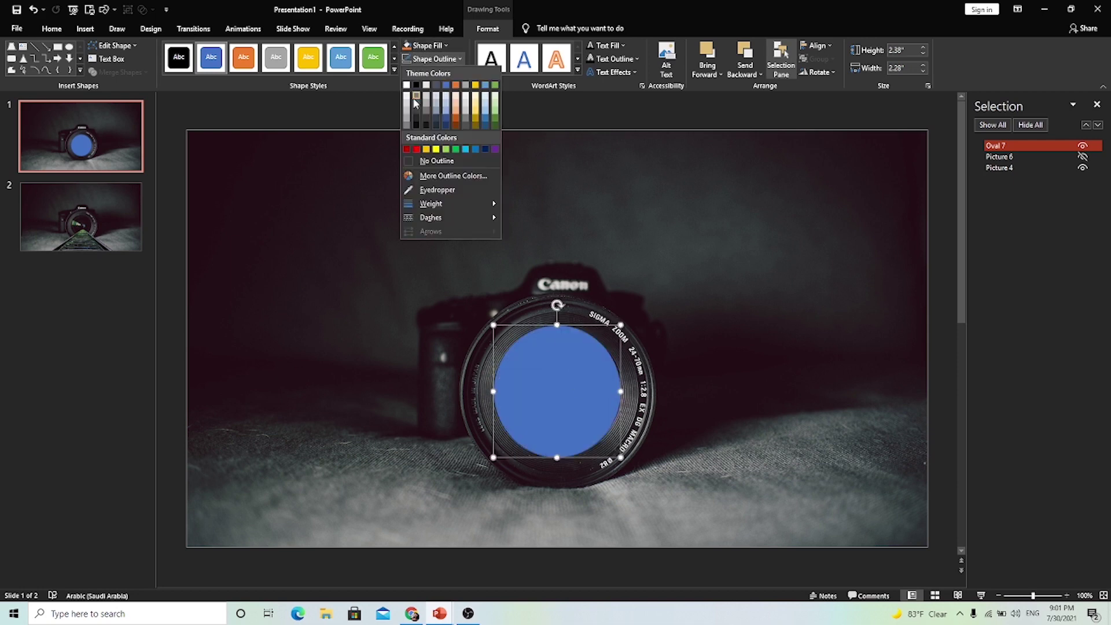
pyautogui.click(437, 162)
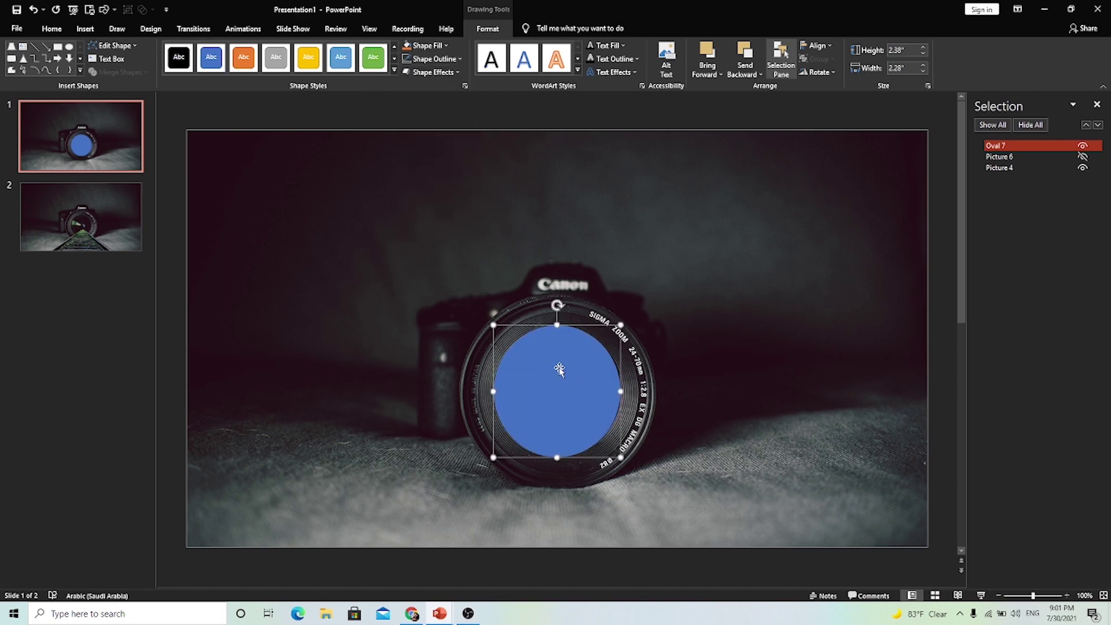
pyautogui.keyDown('ctrl'); pyautogui.click(1079, 156); pyautogui.keyUp('ctrl')
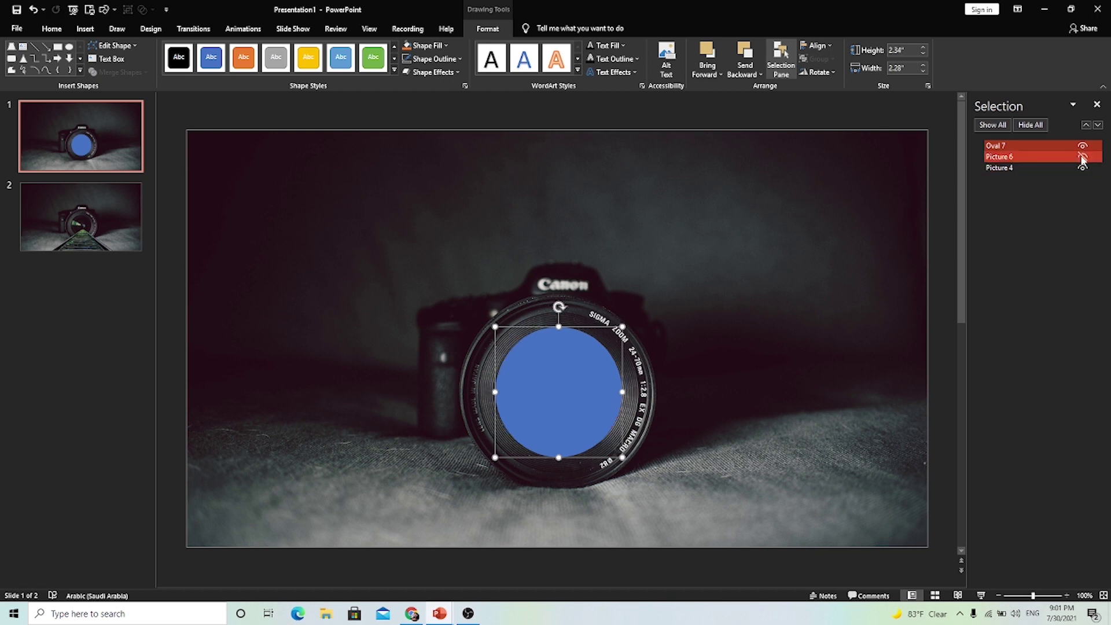
# Step: Unhide the forest picture, intersect it with the oval, and remove the circle from slide 1
pyautogui.click(1082, 157)
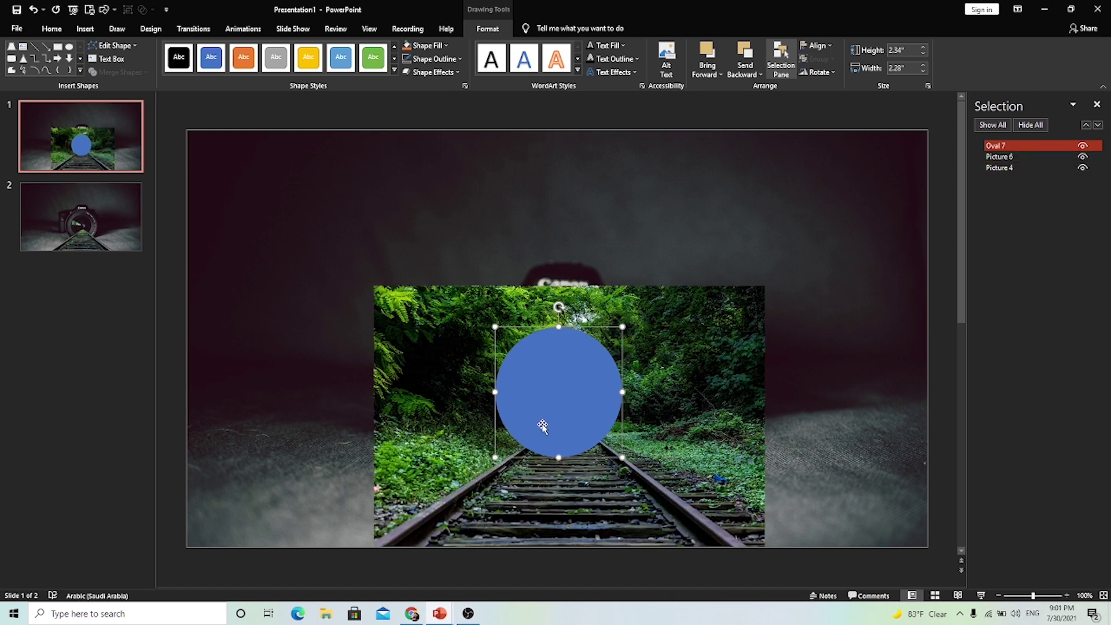
pyautogui.click(421, 360)
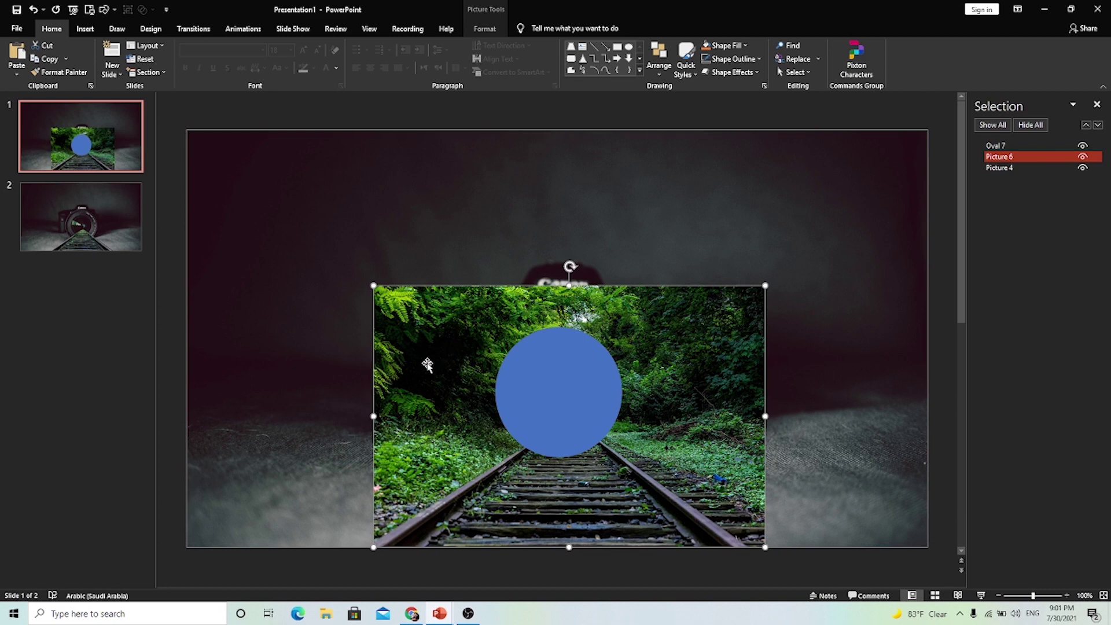
pyautogui.keyDown('shift'); pyautogui.click(554, 390); pyautogui.keyUp('shift')
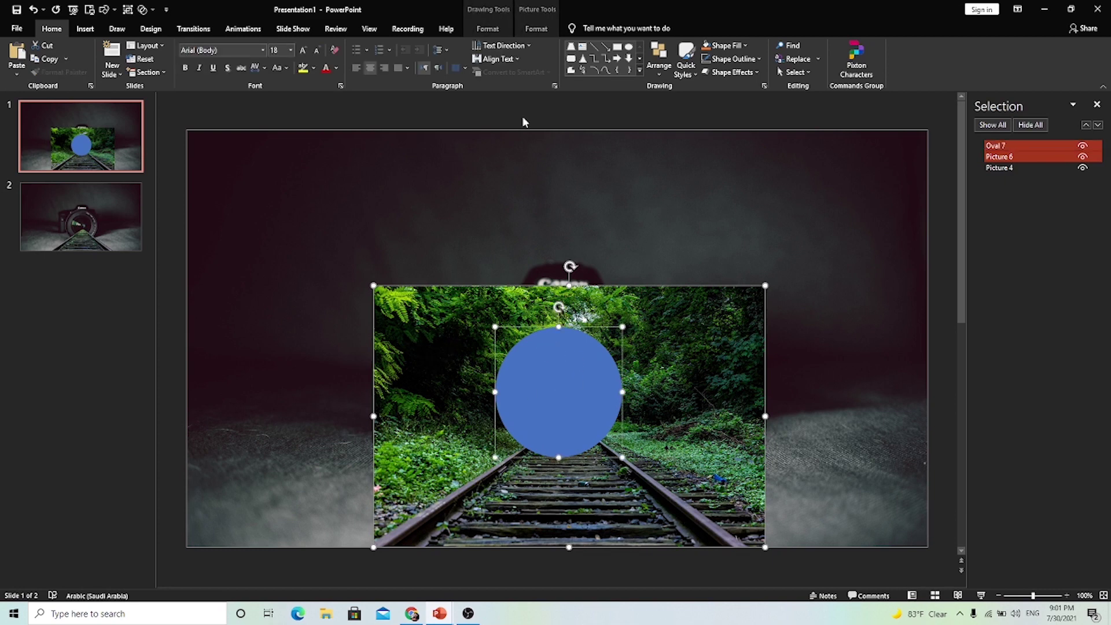
pyautogui.click(488, 28)
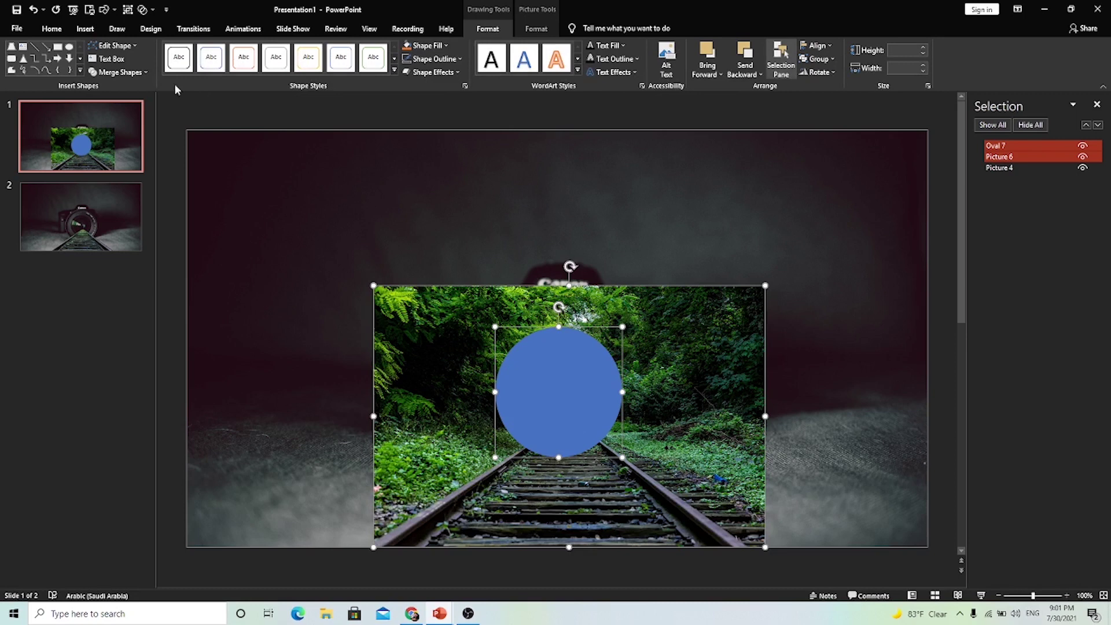
pyautogui.click(119, 72)
pyautogui.click(112, 132)
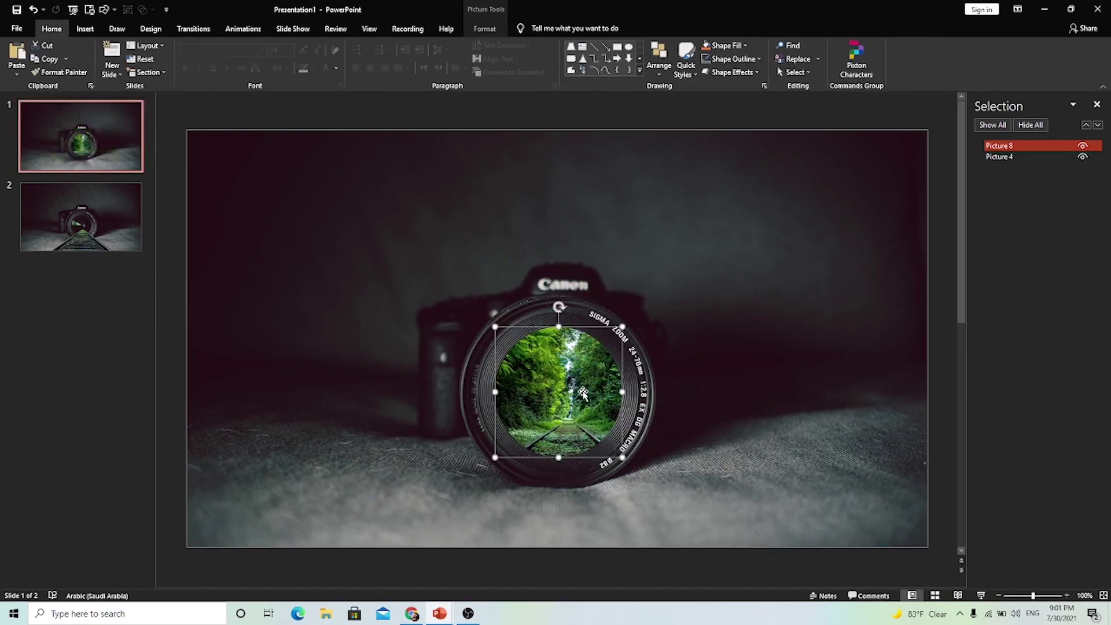
pyautogui.press('Delete')
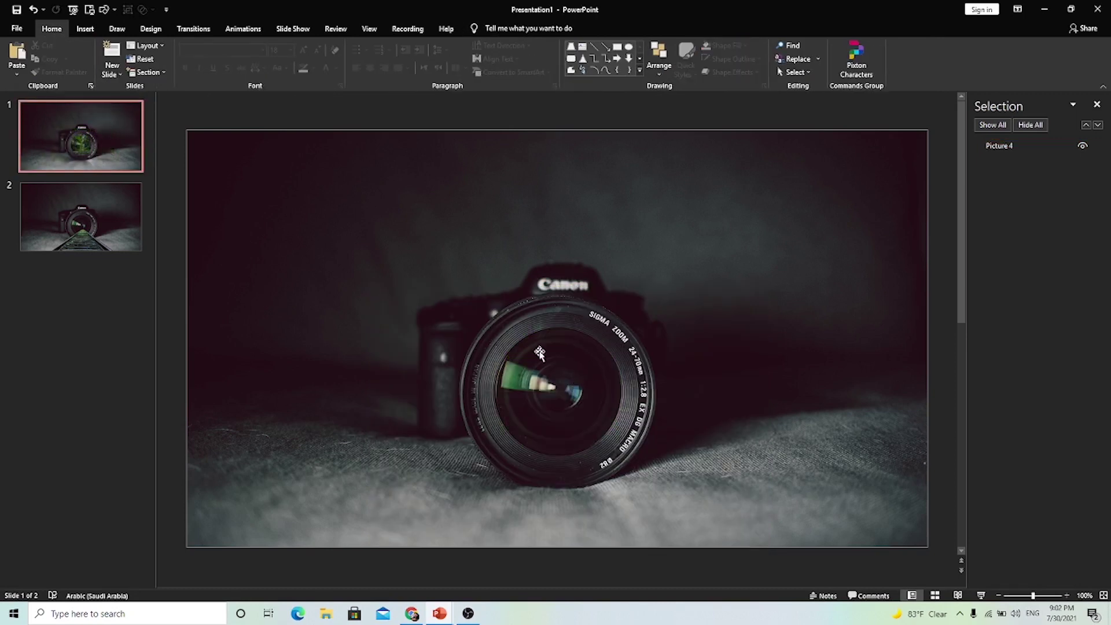
pyautogui.click(124, 220)
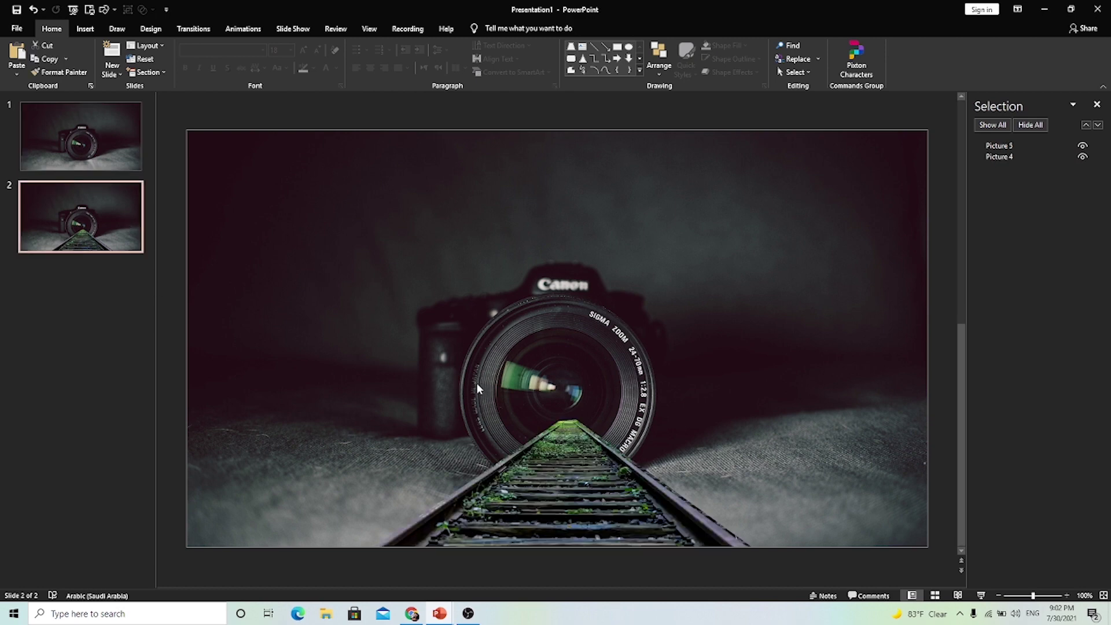
# Step: Paste the circular forest picture into slide 2's lens and select it with the railway picture
pyautogui.hotkey('ctrl', 'v')
pyautogui.click(406, 384)
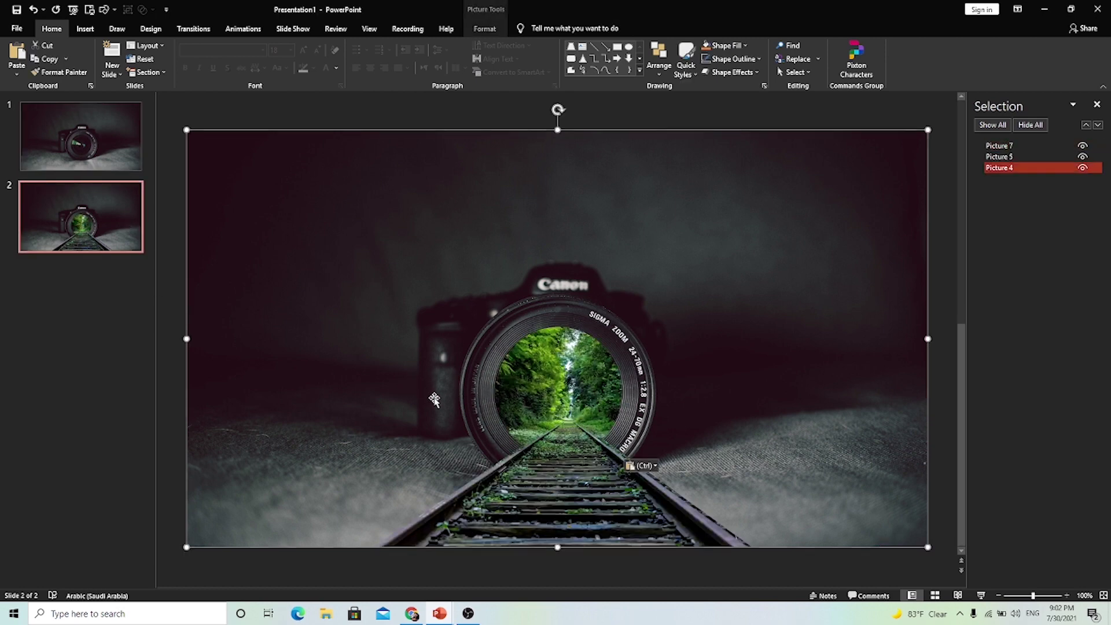
pyautogui.click(556, 387)
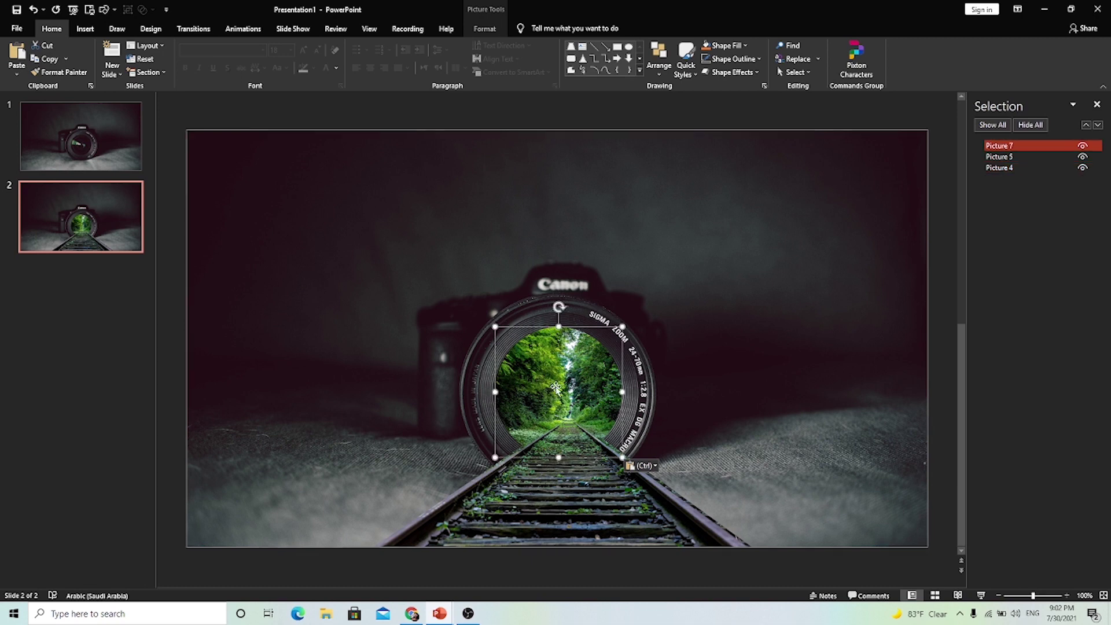
pyautogui.keyDown('shift'); pyautogui.click(555, 485); pyautogui.keyUp('shift')
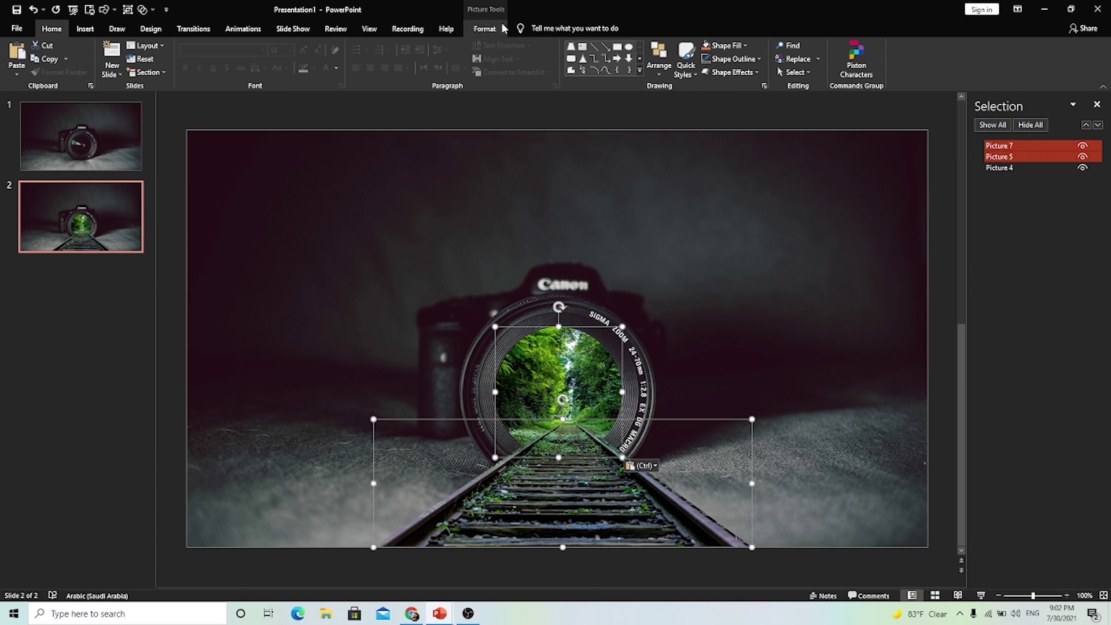
# Step: Recolor both forest pieces dark gray and close the Selection Pane
pyautogui.click(485, 29)
pyautogui.click(101, 74)
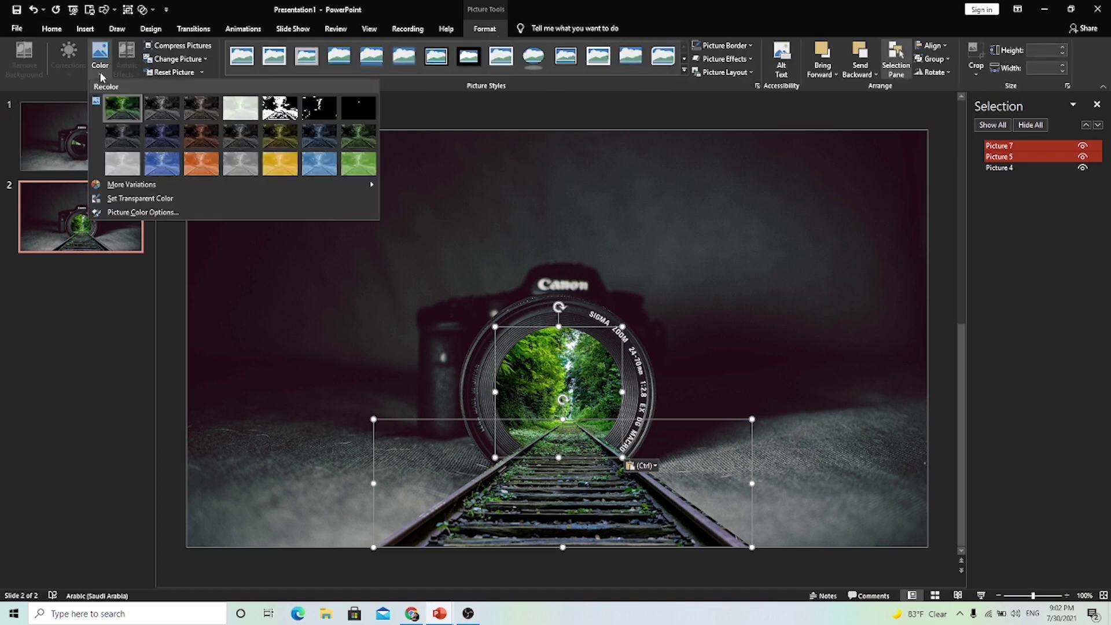
pyautogui.click(152, 105)
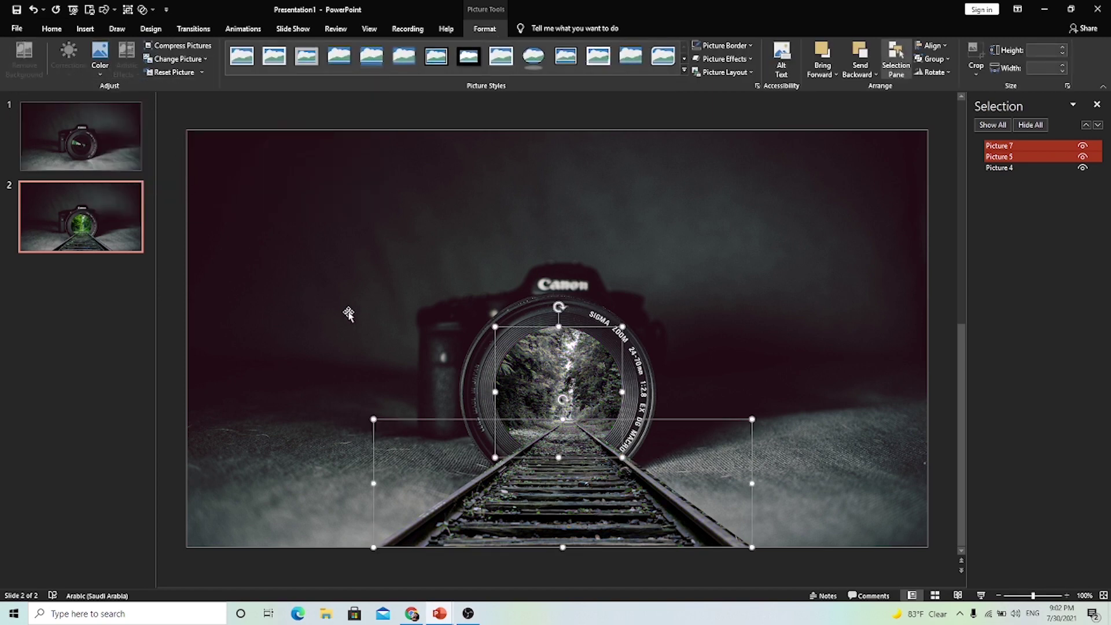
pyautogui.click(109, 69)
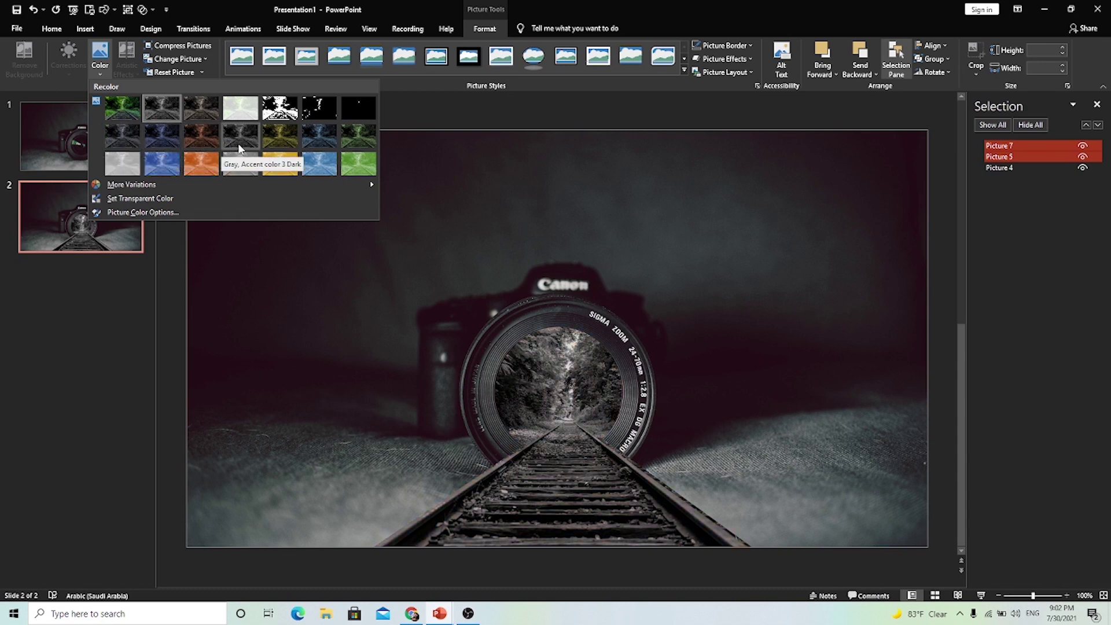
pyautogui.click(239, 148)
pyautogui.click(371, 257)
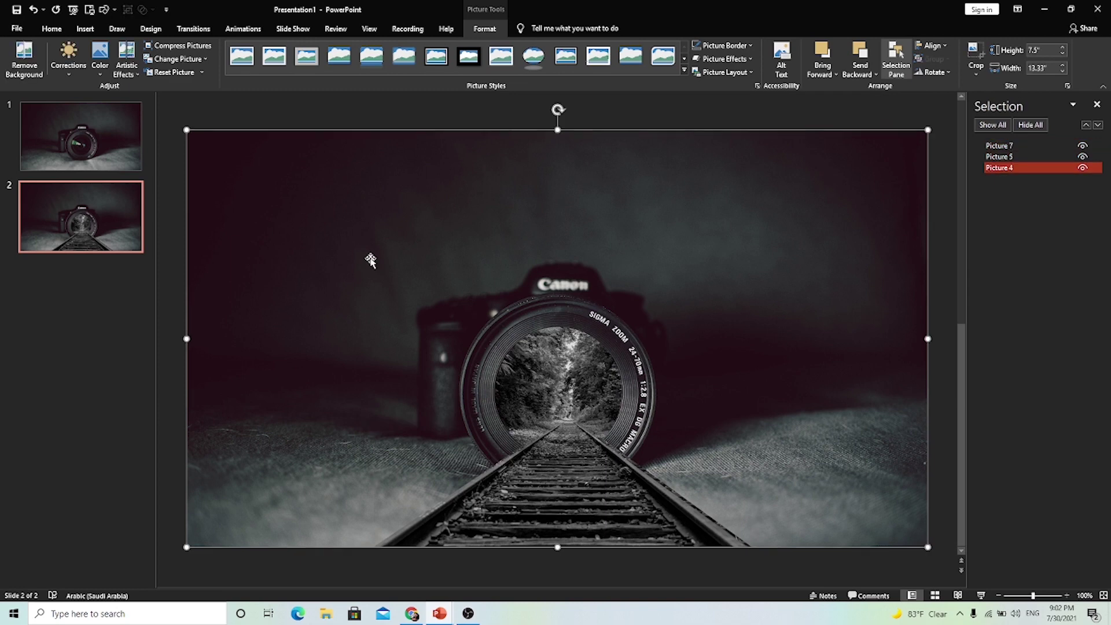
pyautogui.click(1096, 104)
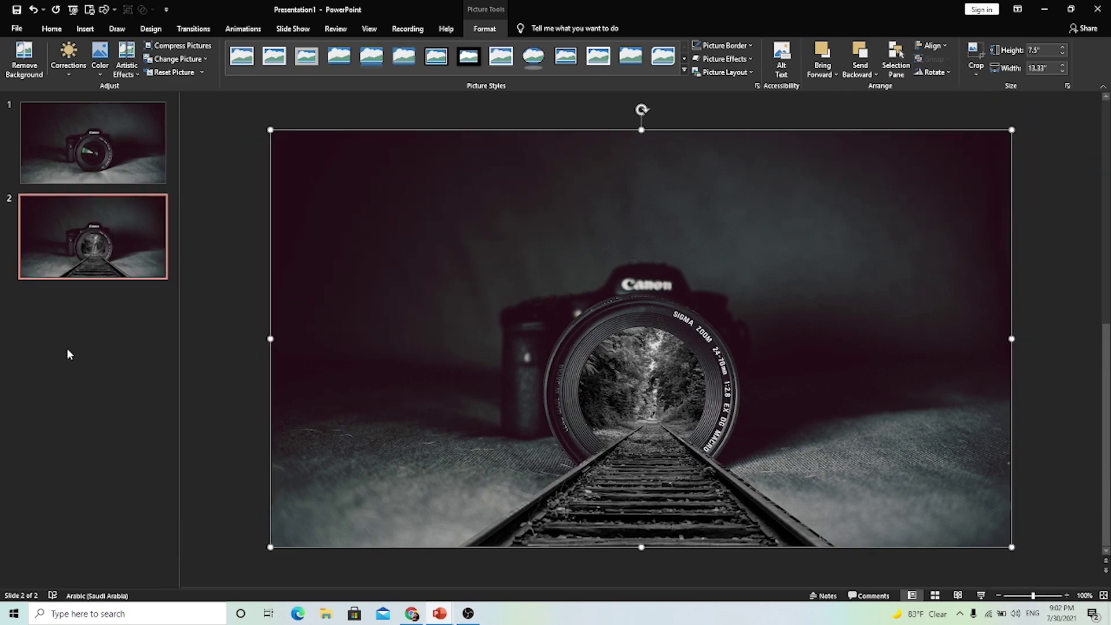
# Step: Add a new slide 3 and insert the alex-iby hallway photo from this device
pyautogui.rightClick(69, 273)
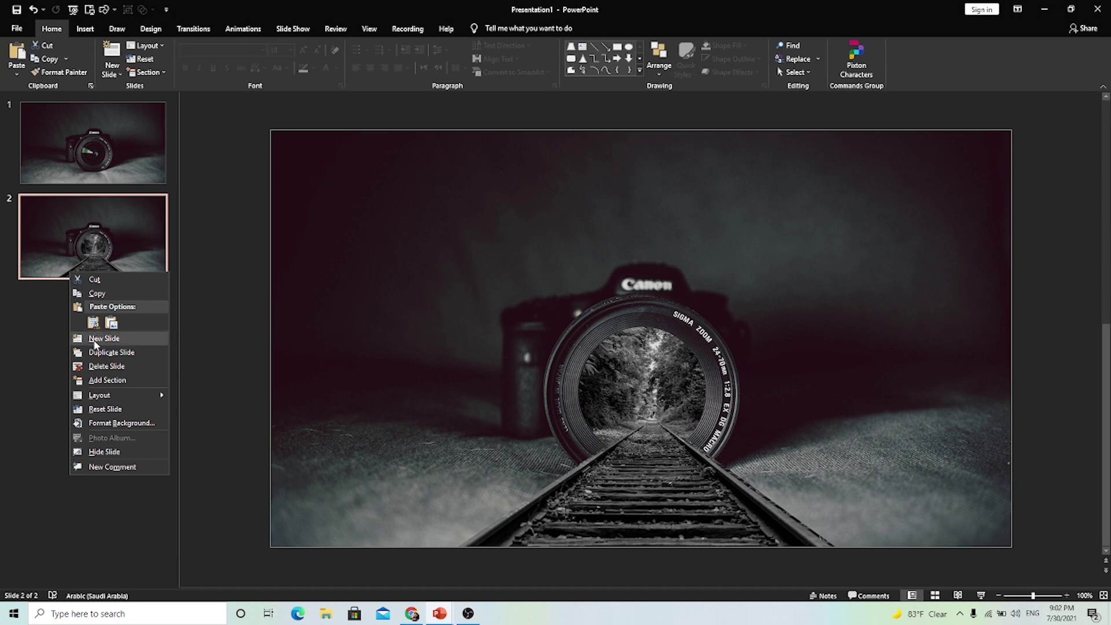
pyautogui.click(96, 338)
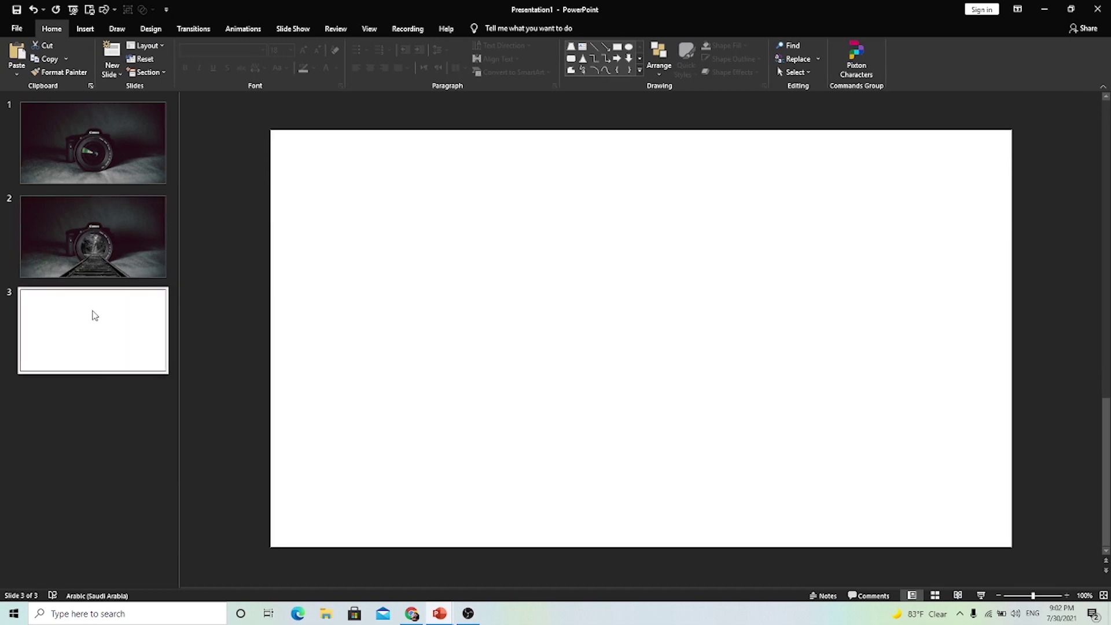
pyautogui.click(85, 28)
pyautogui.click(85, 72)
pyautogui.click(102, 115)
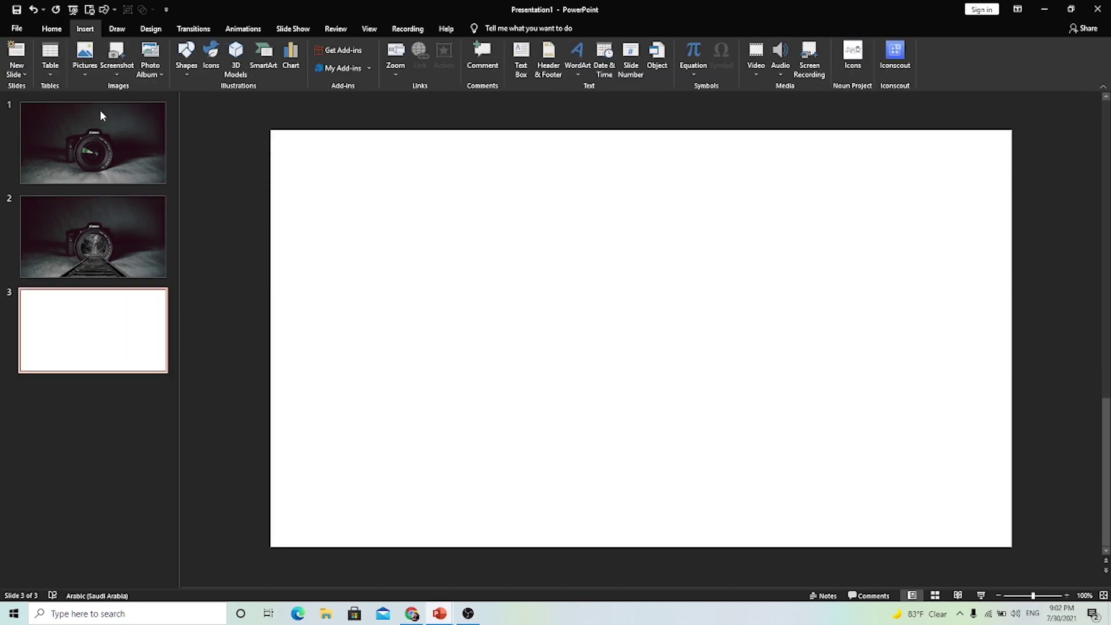
pyautogui.press('Escape')
pyautogui.click(85, 69)
pyautogui.click(110, 102)
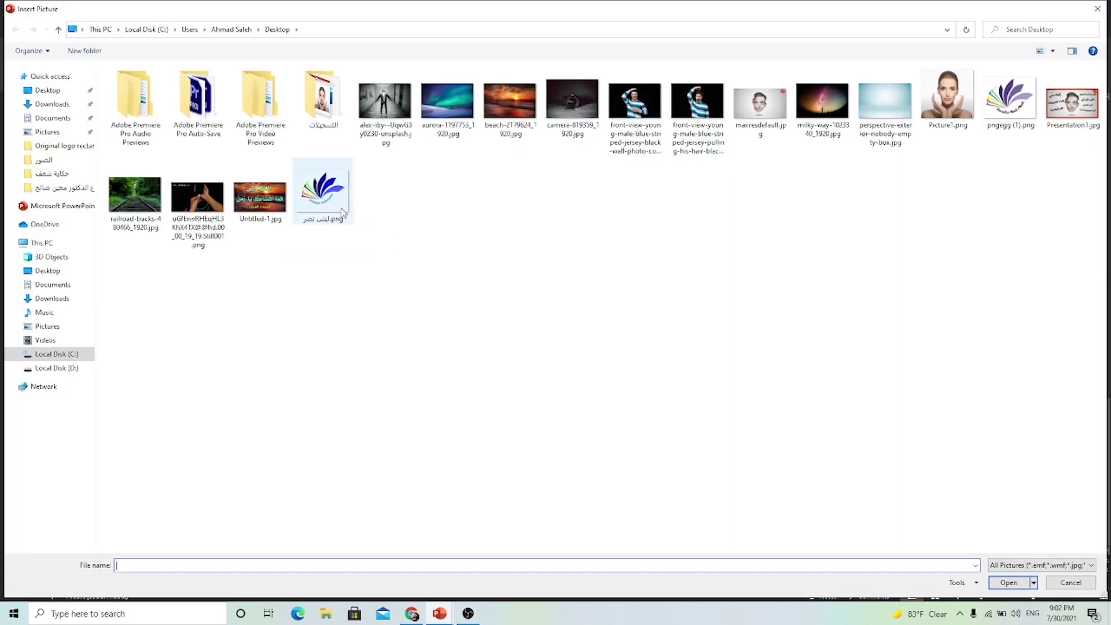
pyautogui.click(393, 133)
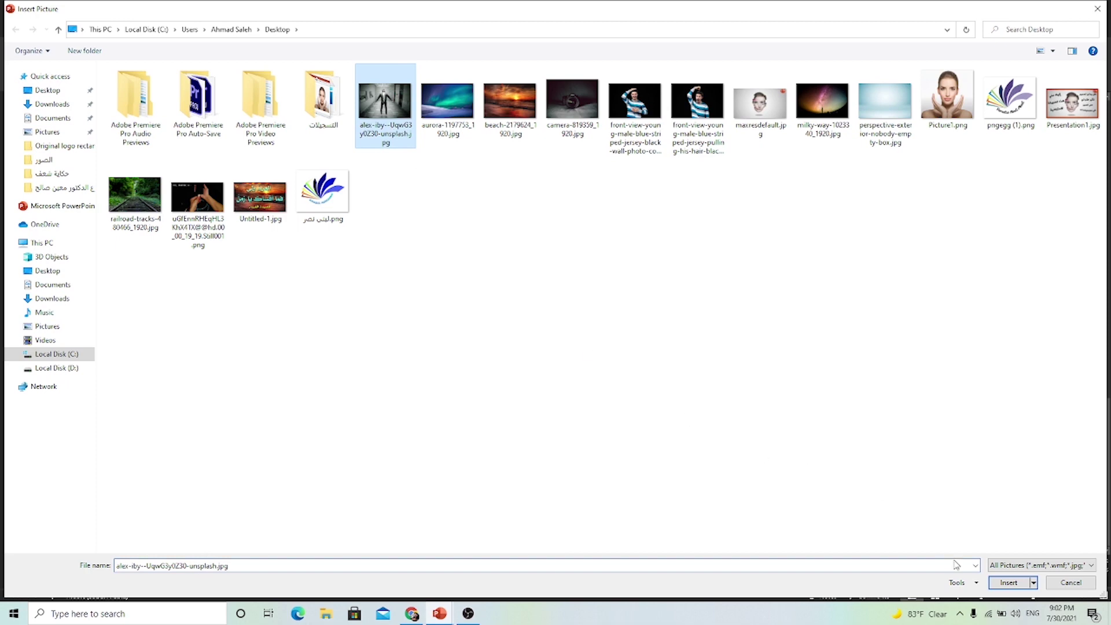
pyautogui.click(1008, 582)
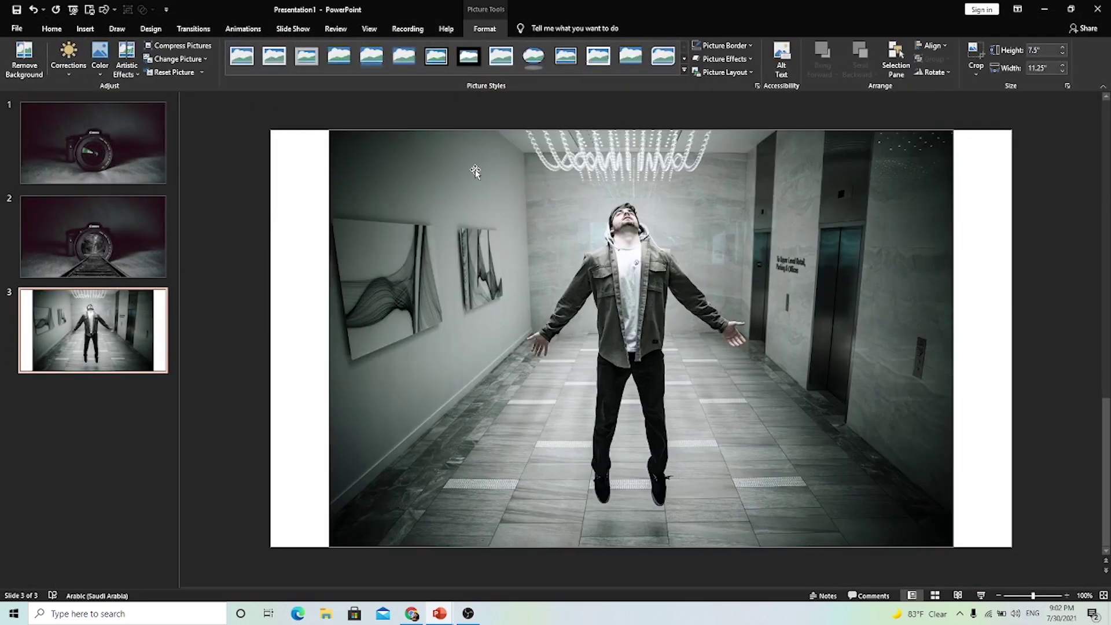
# Step: Start Remove Background and mark the man's head, neck and right shoulder to keep
pyautogui.click(24, 58)
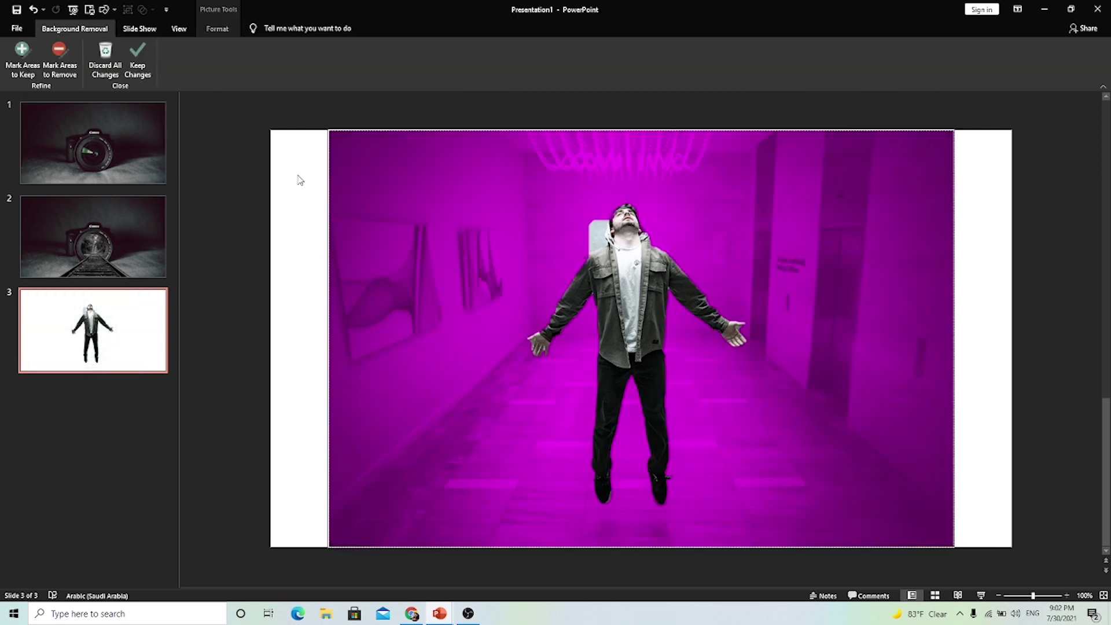
pyautogui.click(27, 60)
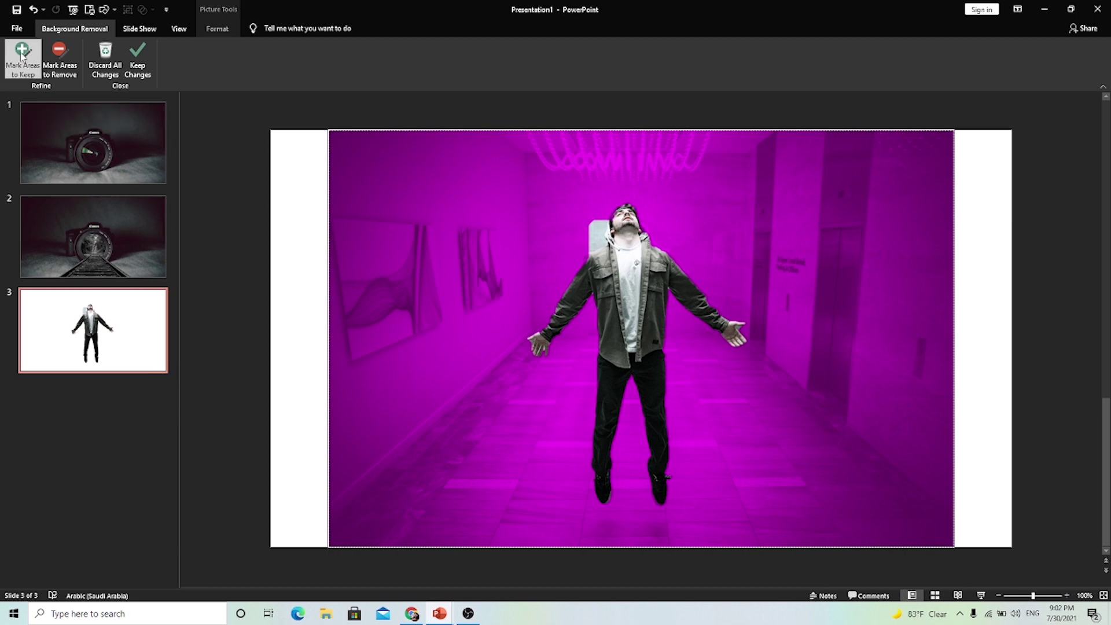
pyautogui.keyDown('ctrl'); pyautogui.scroll(5, 635, 202); pyautogui.keyUp('ctrl')
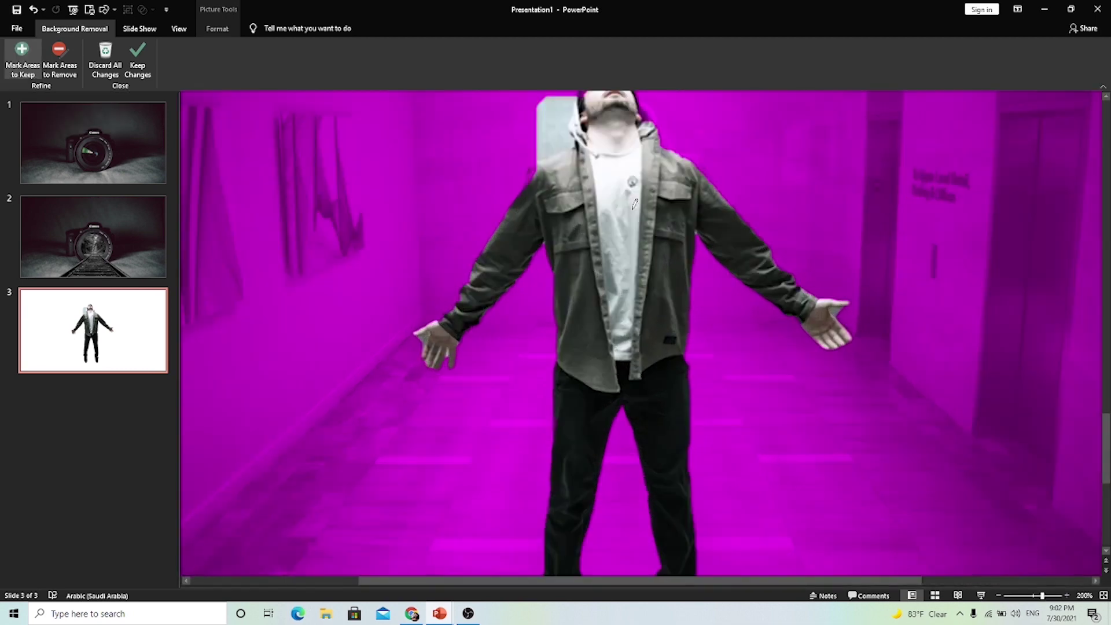
pyautogui.scroll(2, 630, 202)
pyautogui.scroll(2, 629, 202)
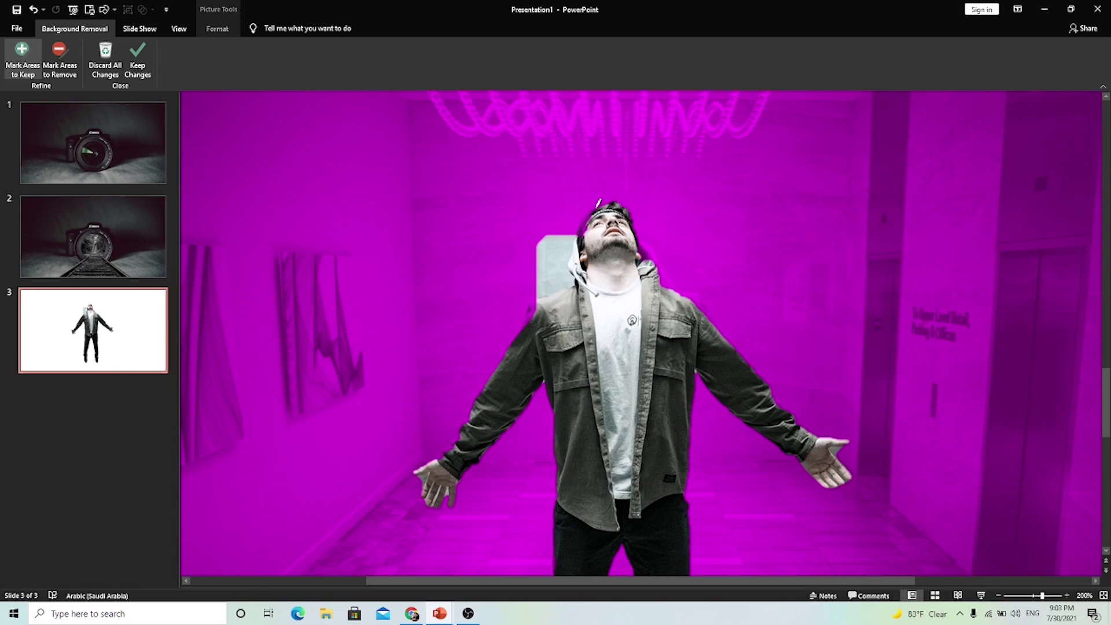
pyautogui.moveTo(592, 211); pyautogui.dragTo(581, 230)
pyautogui.moveTo(657, 261); pyautogui.dragTo(722, 333)
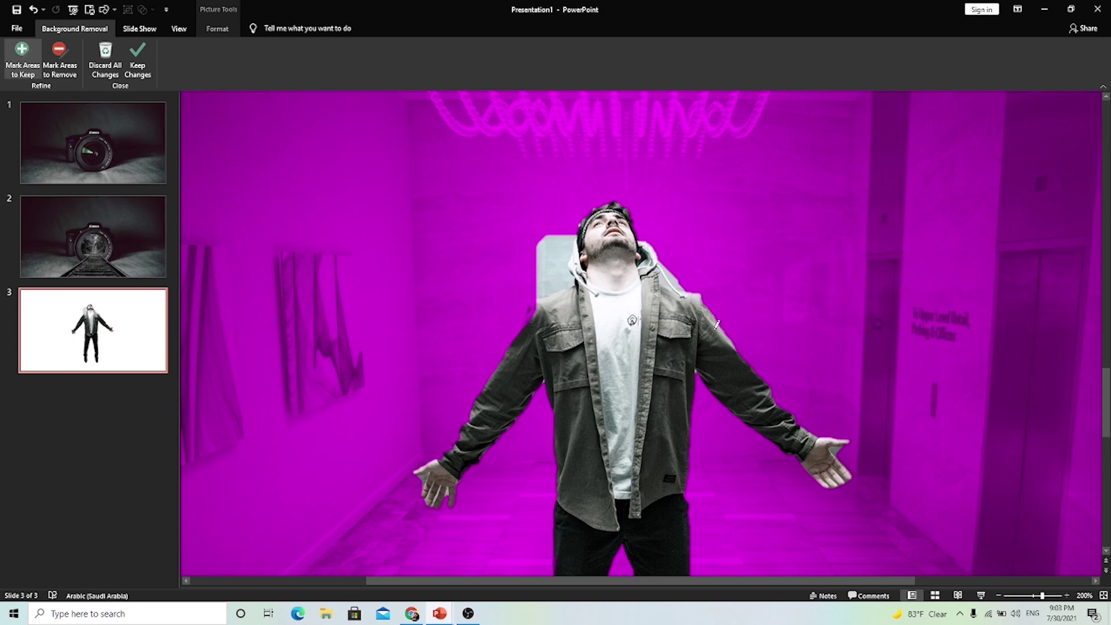
# Step: Remove the grey patch beside the head, keep the left shoulder, and apply the changes
pyautogui.click(60, 58)
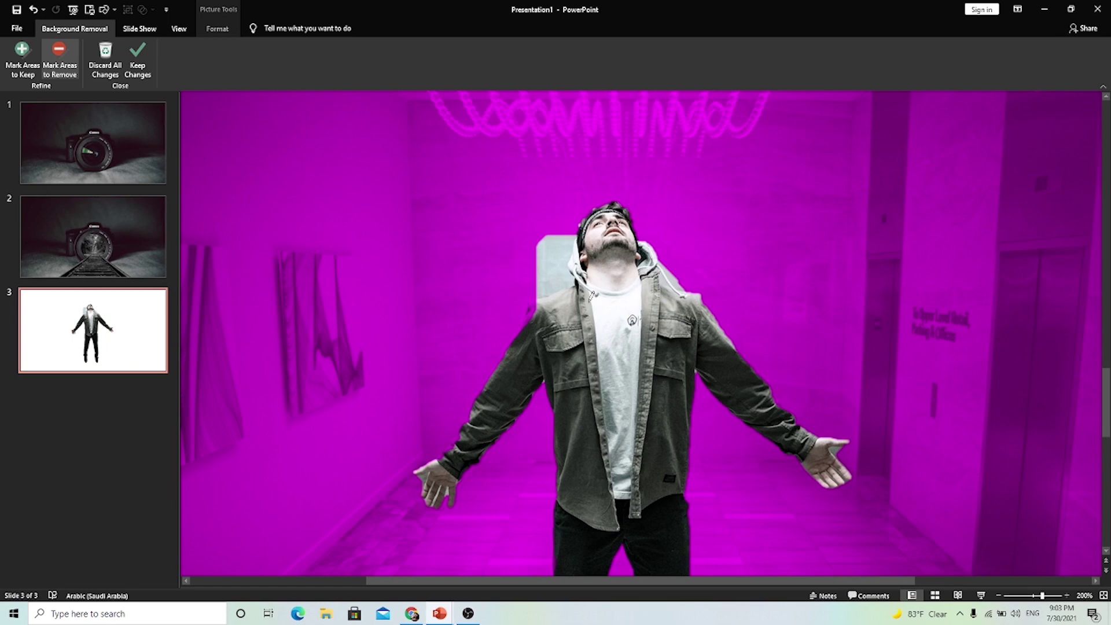
pyautogui.moveTo(555, 232); pyautogui.dragTo(545, 252)
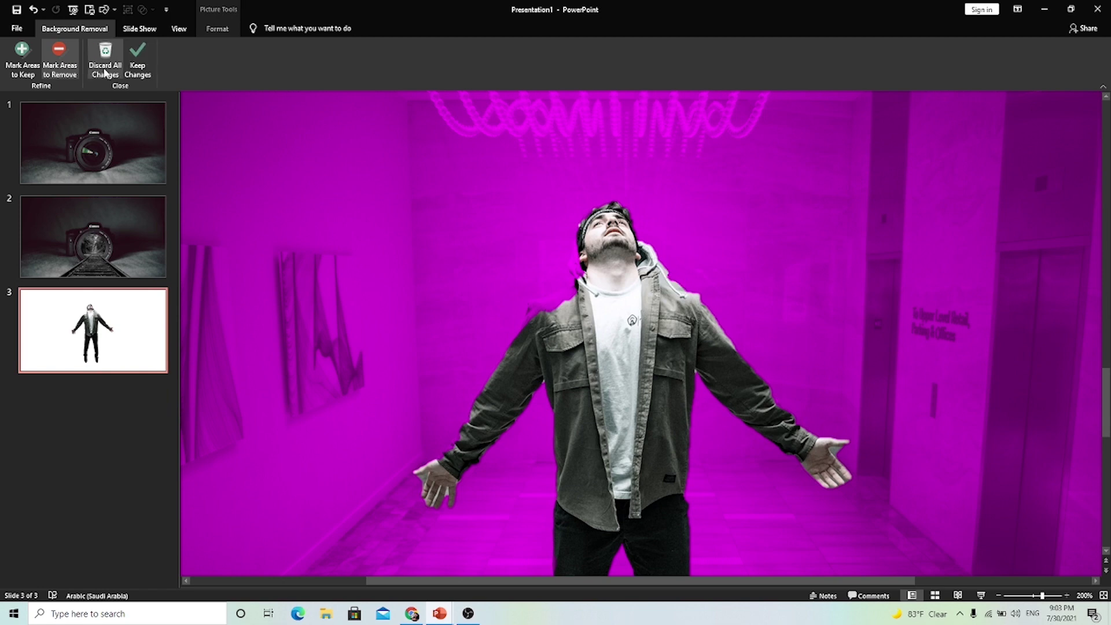
pyautogui.click(22, 58)
pyautogui.moveTo(545, 308); pyautogui.dragTo(556, 302)
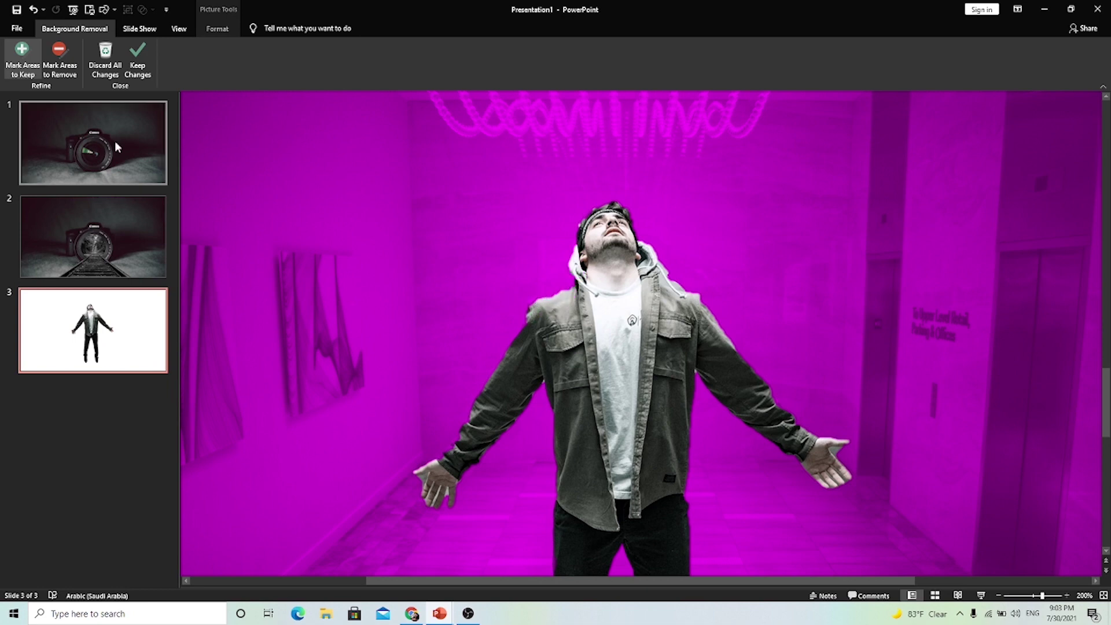
pyautogui.click(138, 69)
pyautogui.scroll(-10, 521, 263)
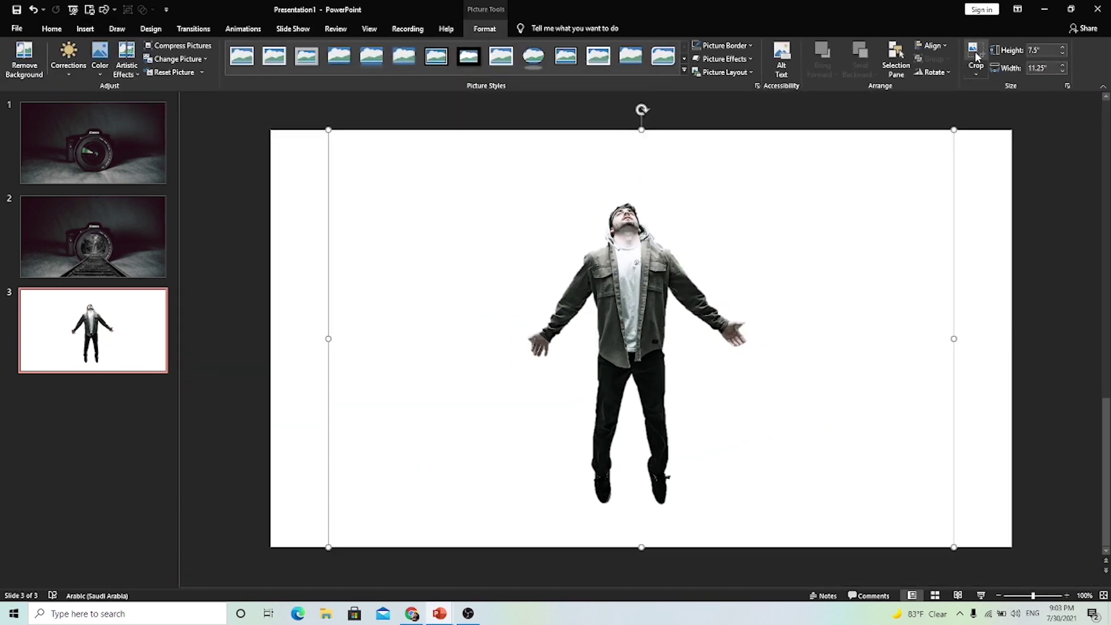
# Step: Crop the man picture tightly to about 5.78 by 4.18 inches, then cut it from slide 3
pyautogui.click(976, 55)
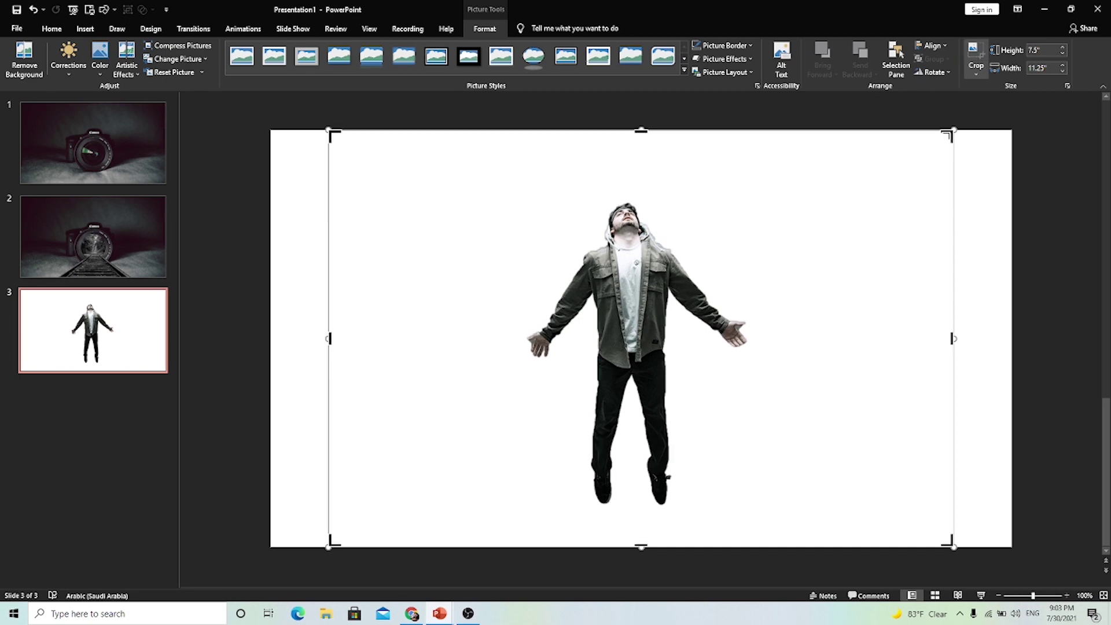
pyautogui.moveTo(951, 133); pyautogui.dragTo(755, 194)
pyautogui.moveTo(330, 544); pyautogui.dragTo(524, 514)
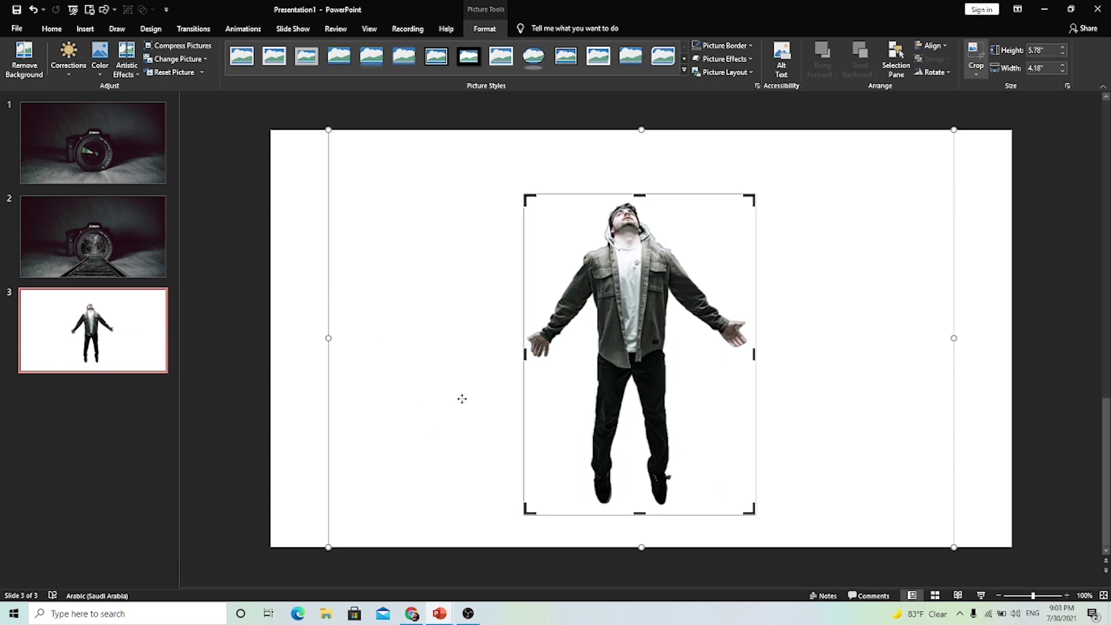
pyautogui.click(237, 255)
pyautogui.click(636, 280)
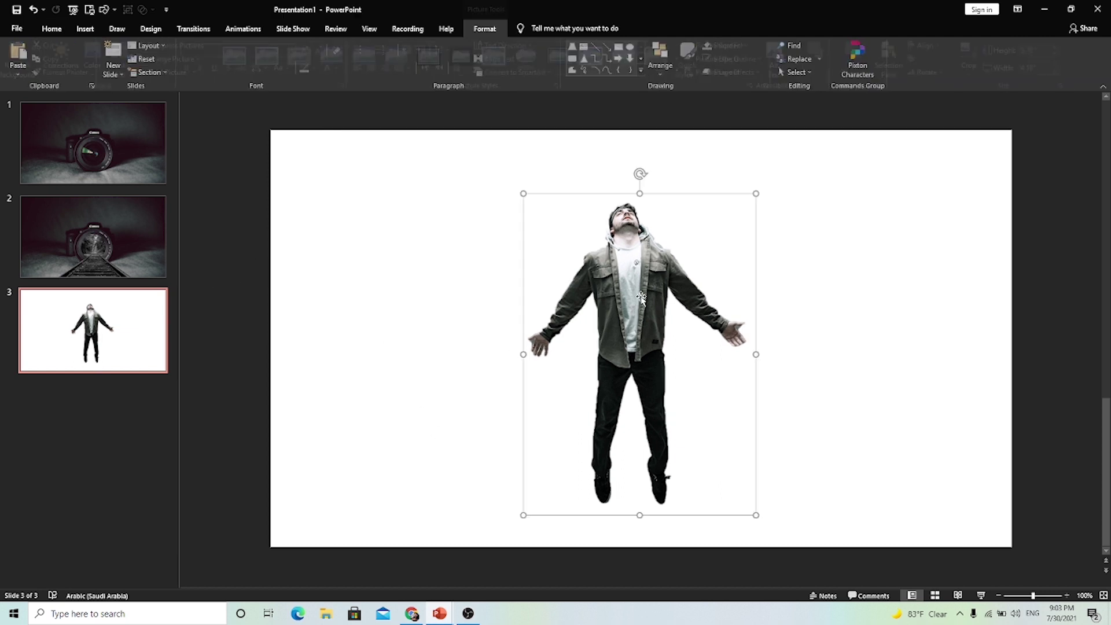
pyautogui.press('Delete')
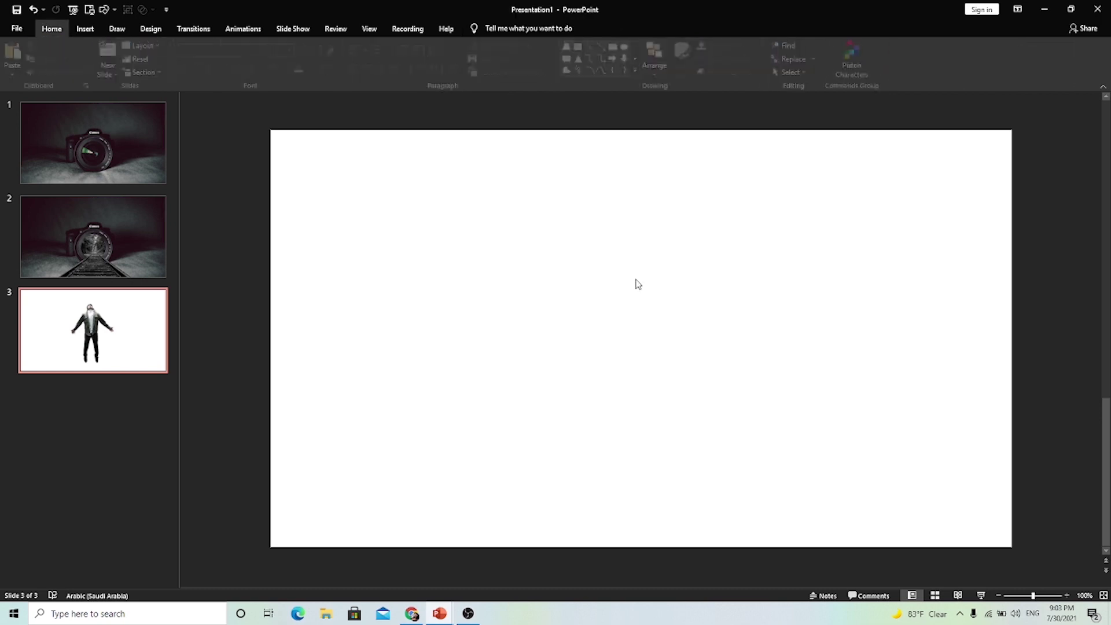
# Step: Paste the man onto slide 2, shrink him and place him on the tracks inside the lens
pyautogui.click(98, 257)
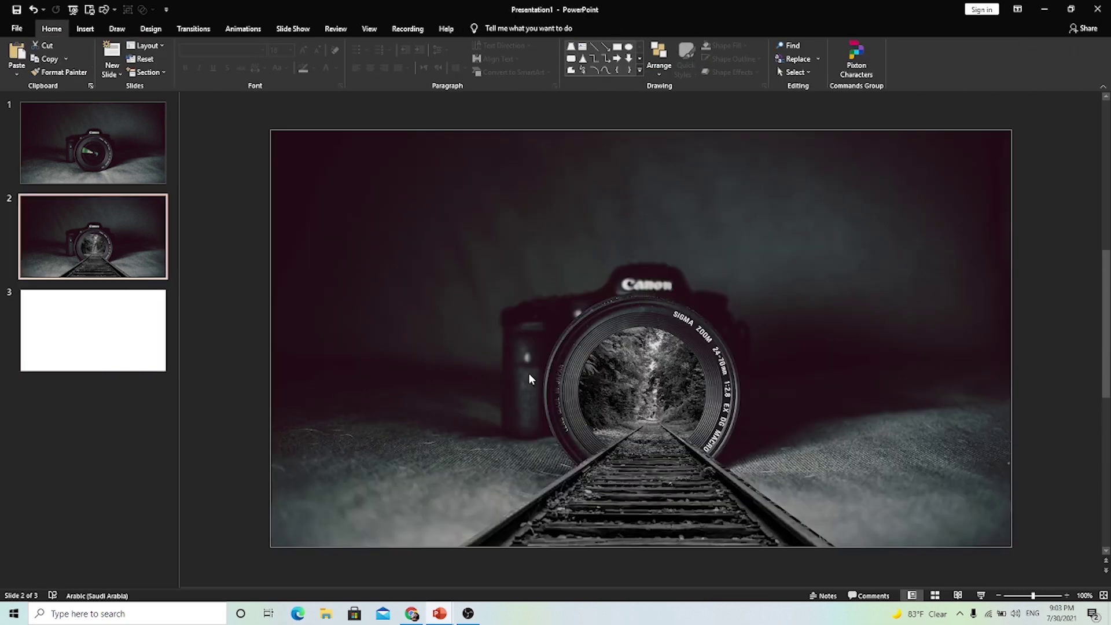
pyautogui.hotkey('ctrl', 'v')
pyautogui.moveTo(522, 195); pyautogui.dragTo(646, 364)
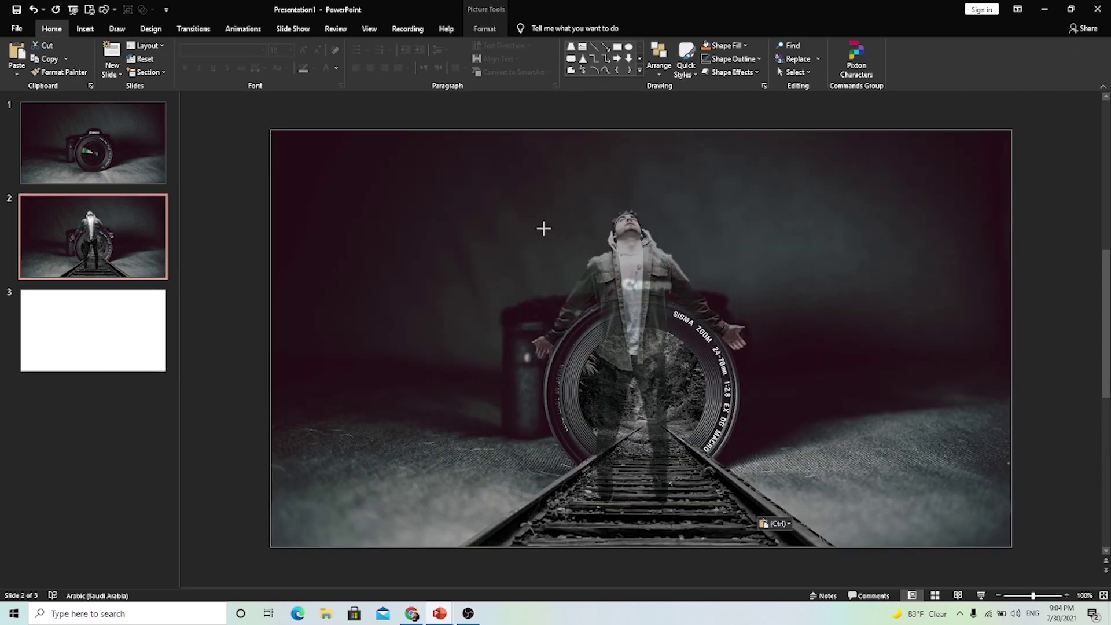
pyautogui.moveTo(682, 407); pyautogui.dragTo(636, 382)
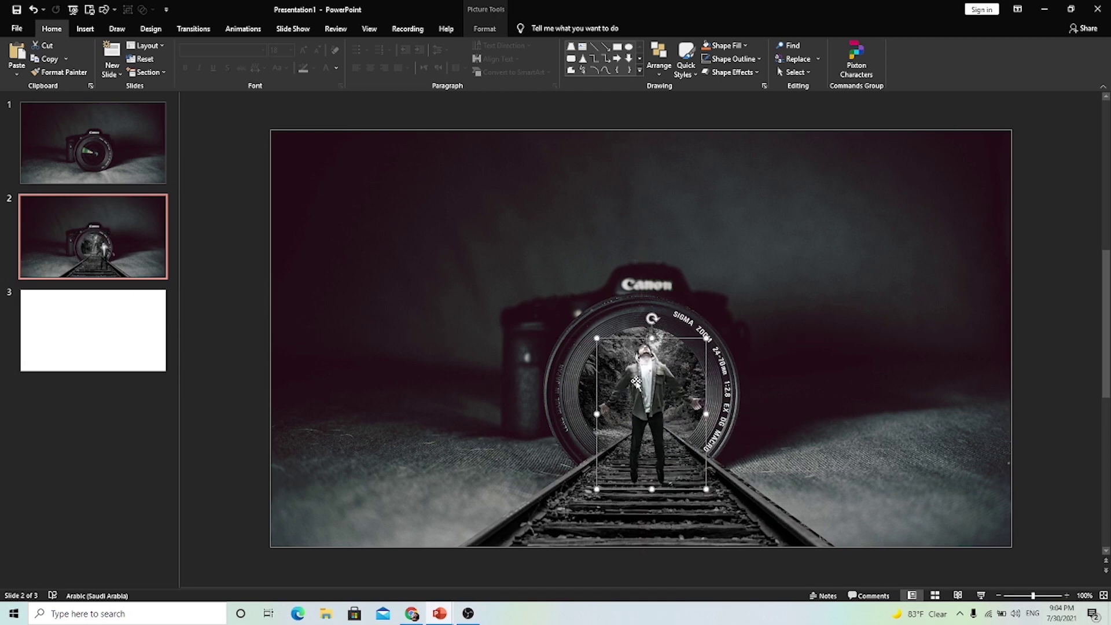
pyautogui.moveTo(598, 337); pyautogui.dragTo(666, 405)
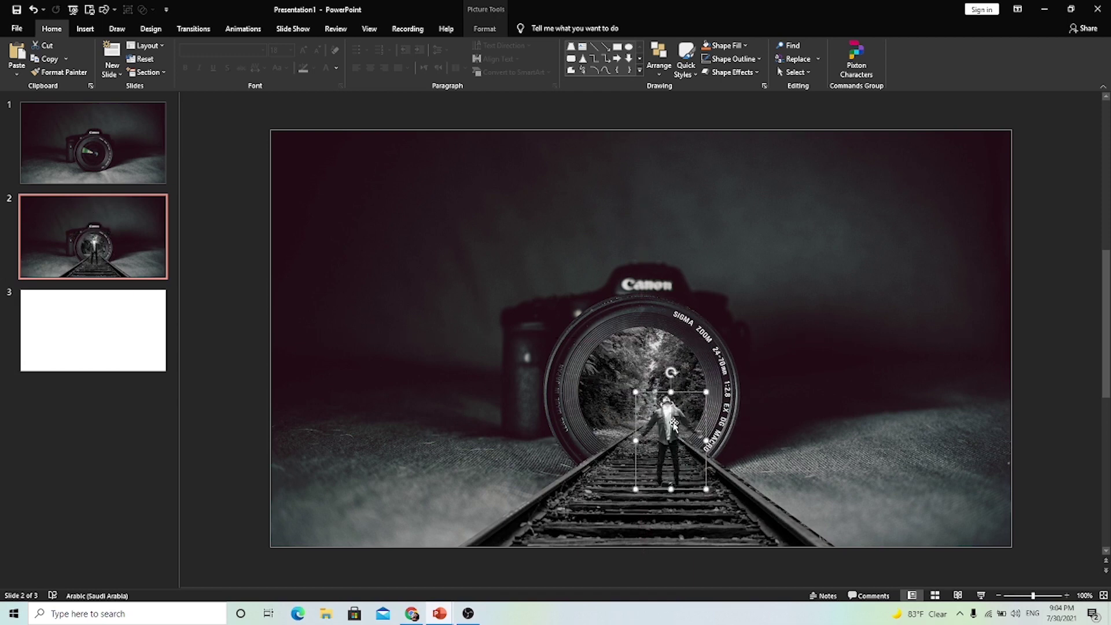
pyautogui.moveTo(685, 449); pyautogui.dragTo(646, 389)
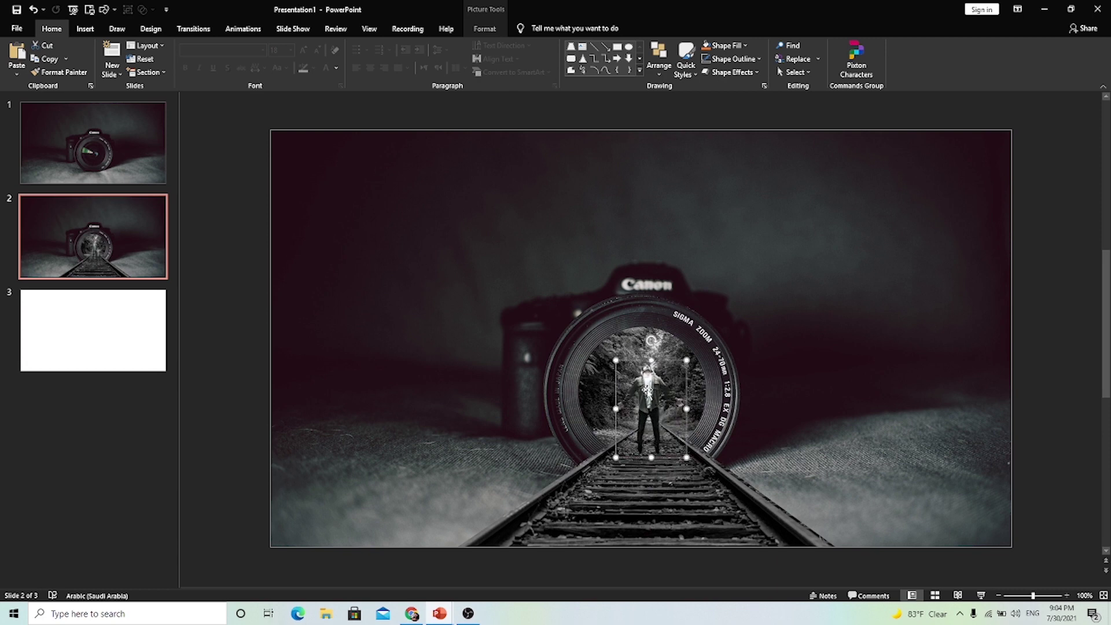
# Step: Delete the blank slide 3 and slide 1, leaving only the composite slide
pyautogui.click(87, 314)
pyautogui.rightClick(131, 316)
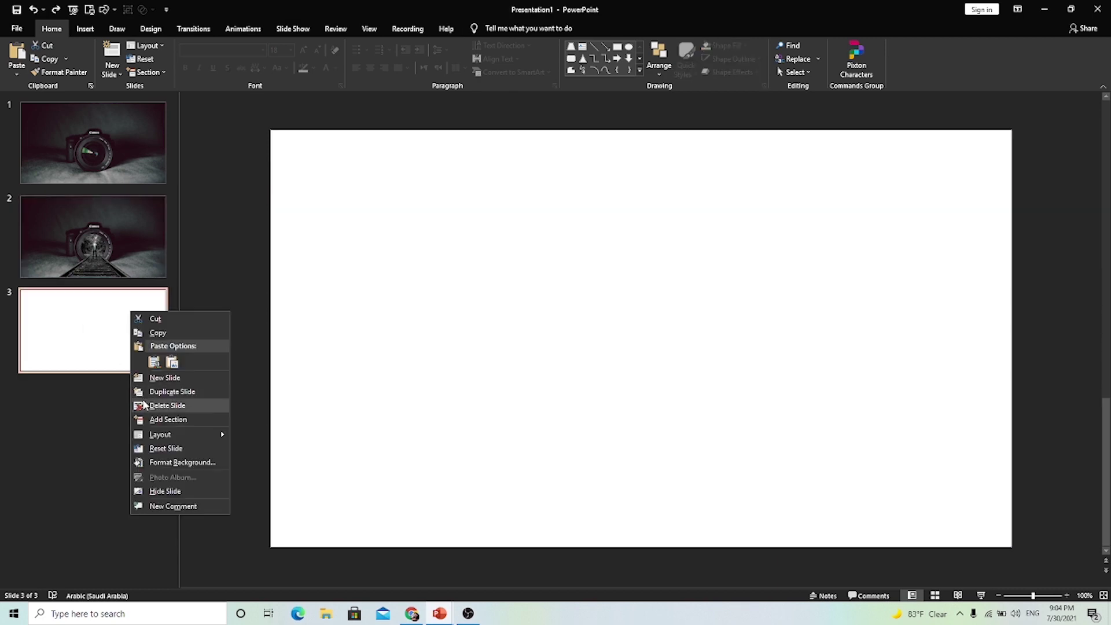
pyautogui.click(157, 405)
pyautogui.rightClick(104, 165)
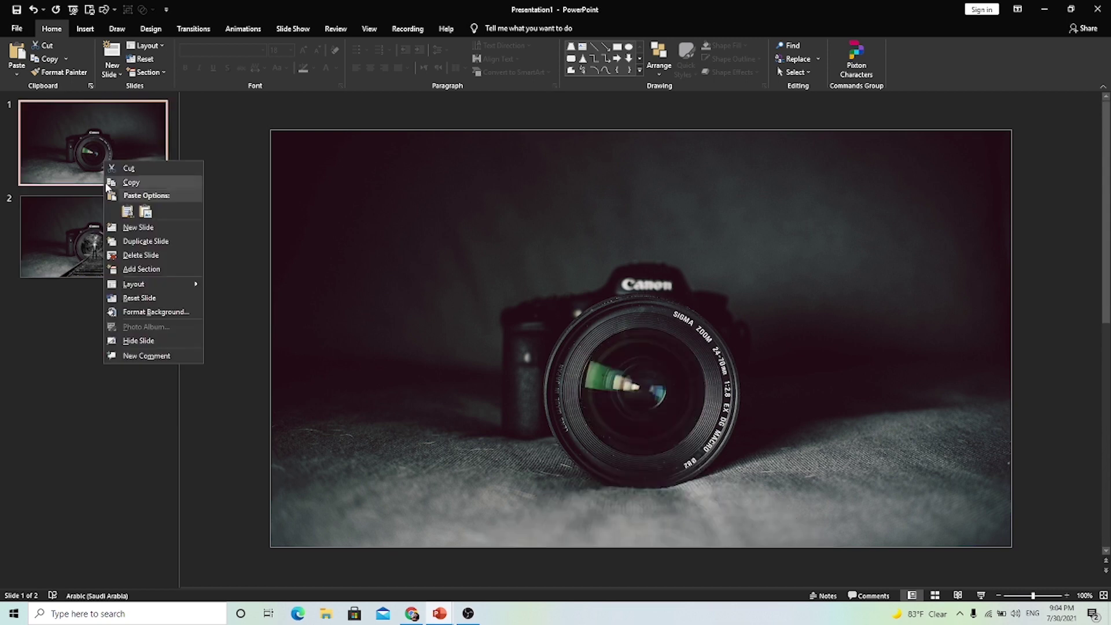
pyautogui.click(127, 255)
pyautogui.click(652, 395)
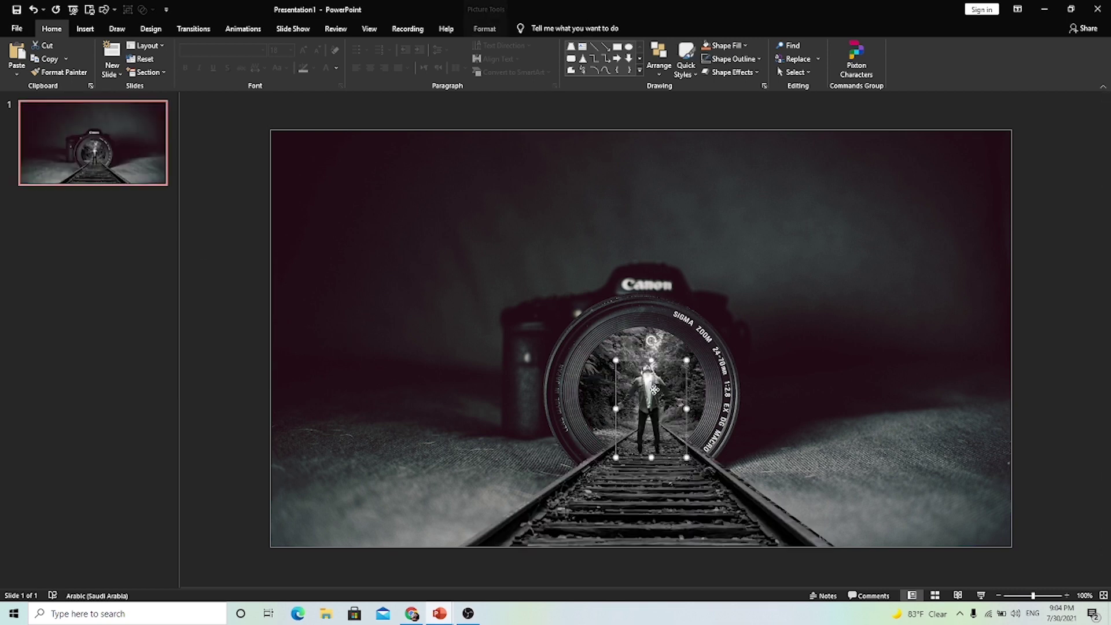
pyautogui.rightClick(649, 386)
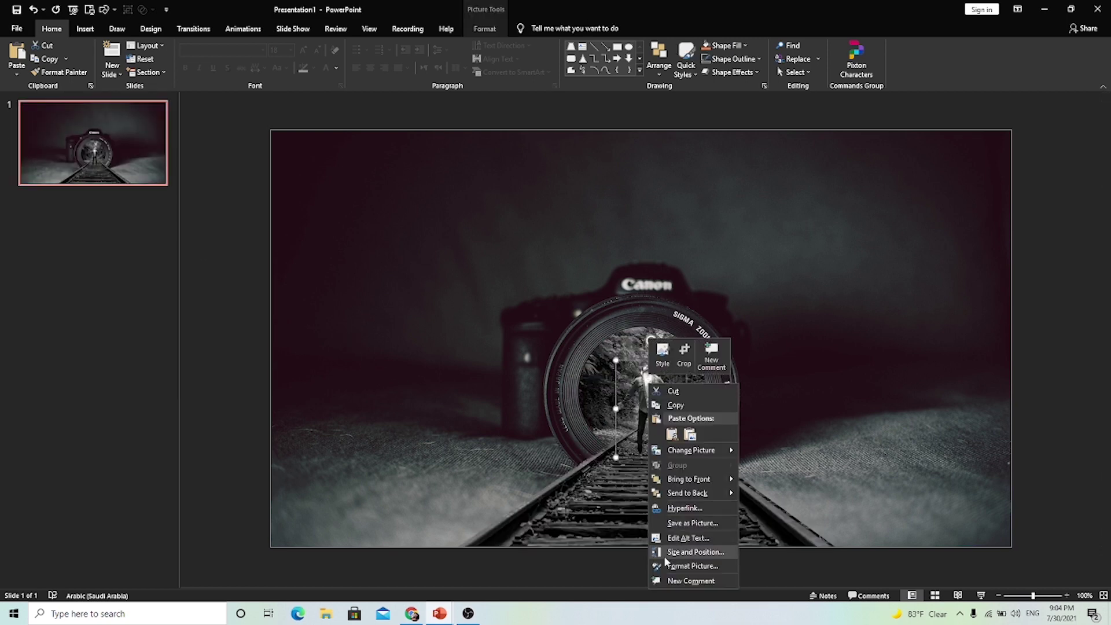
# Step: Give the man a shadow with 11% transparency, 4 pt blur, 3° angle and 0 pt distance
pyautogui.click(693, 566)
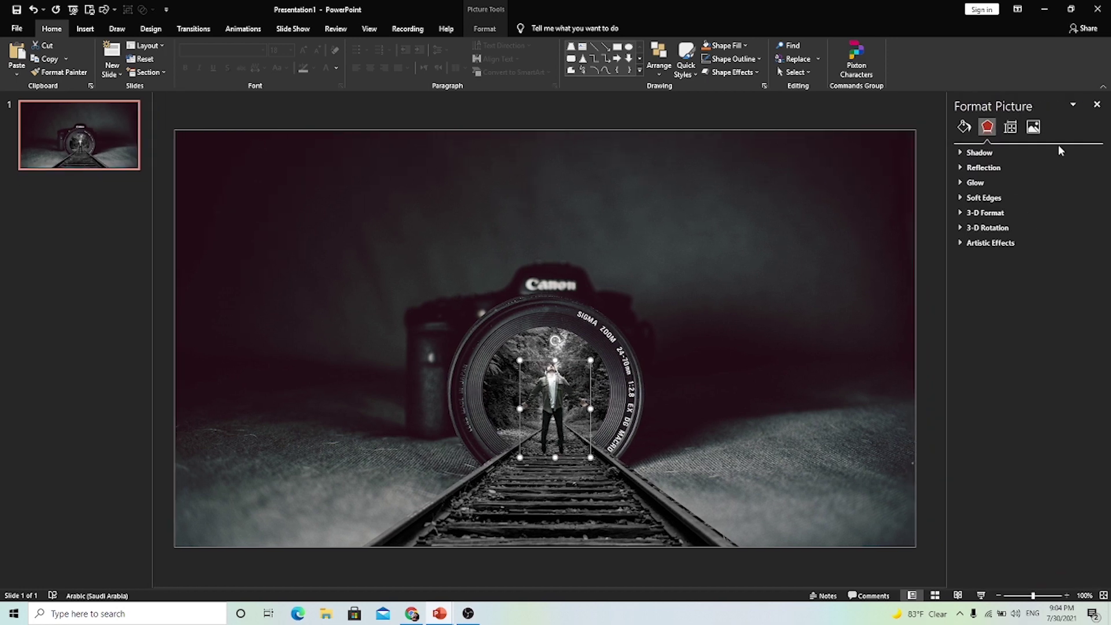
pyautogui.click(979, 152)
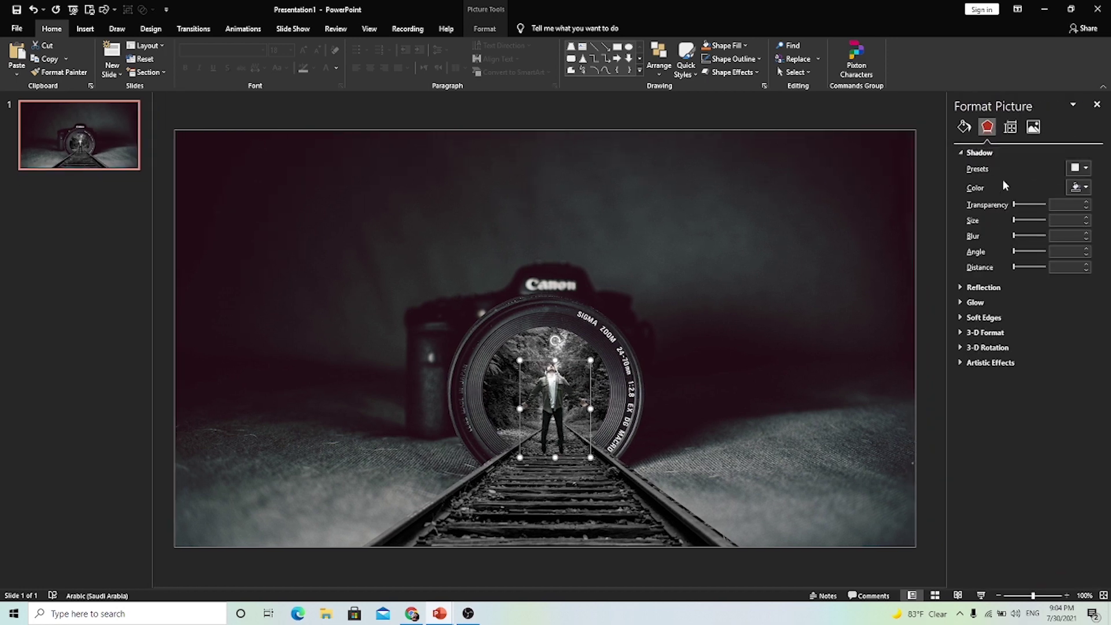
pyautogui.click(1078, 168)
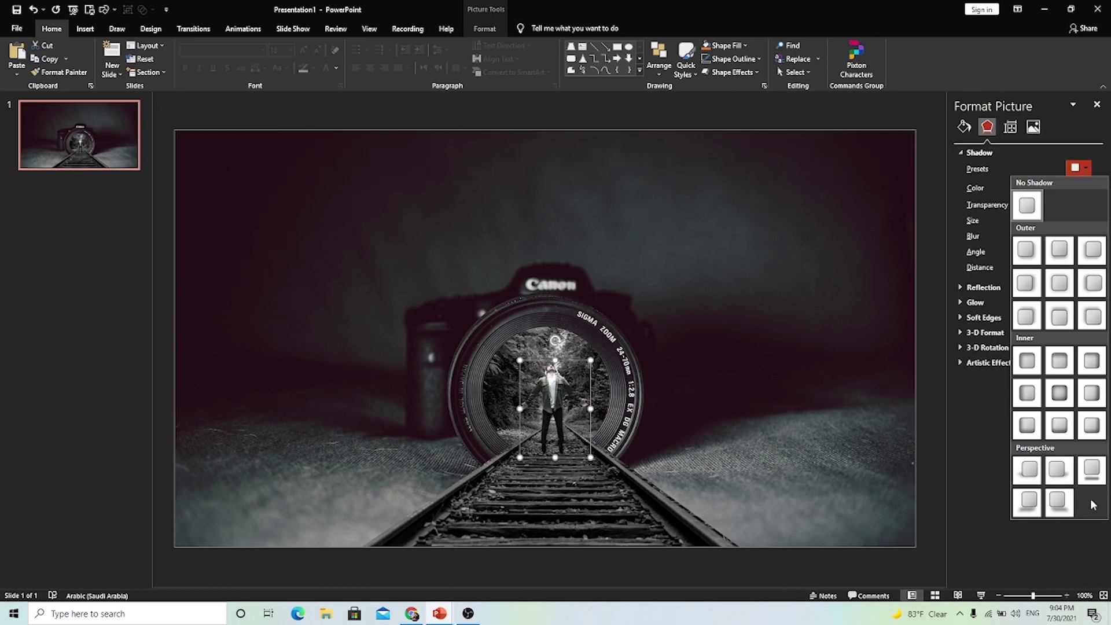
pyautogui.click(1028, 504)
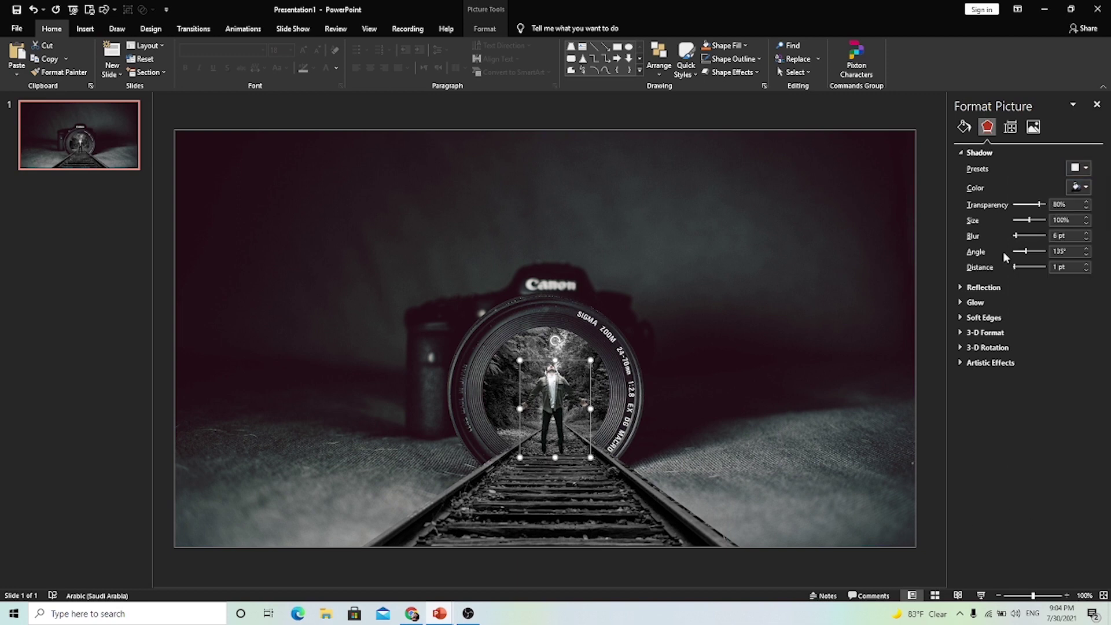
pyautogui.moveTo(1039, 206); pyautogui.dragTo(1020, 206)
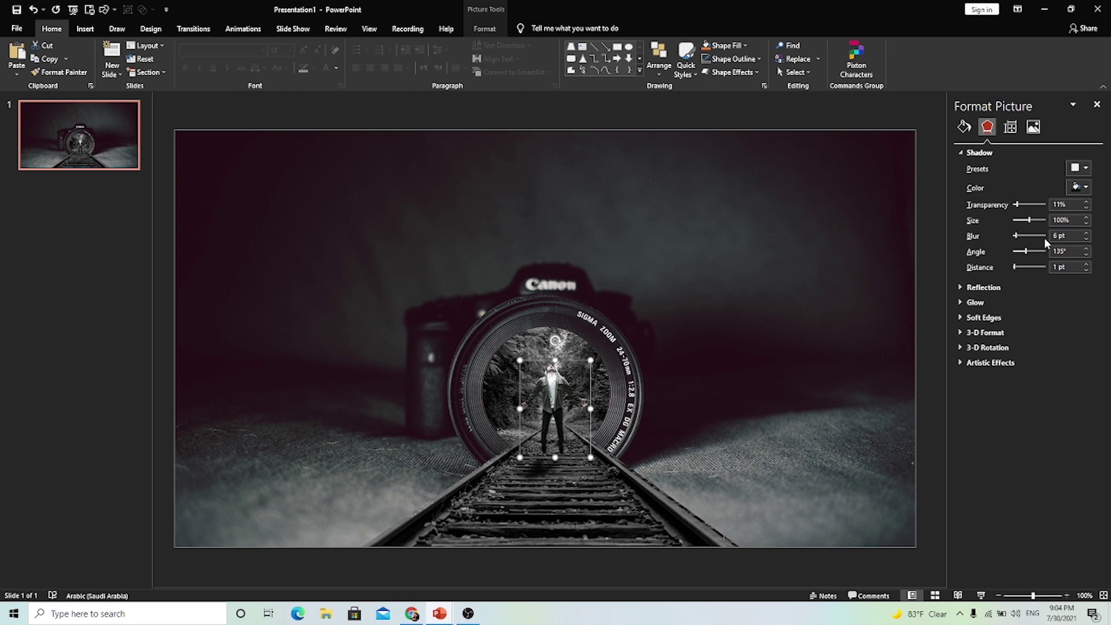
pyautogui.moveTo(1015, 236); pyautogui.dragTo(1015, 236)
pyautogui.moveTo(1016, 266); pyautogui.dragTo(1018, 270)
# Step: Nudge the man slightly within the camera lens
pyautogui.click(450, 423)
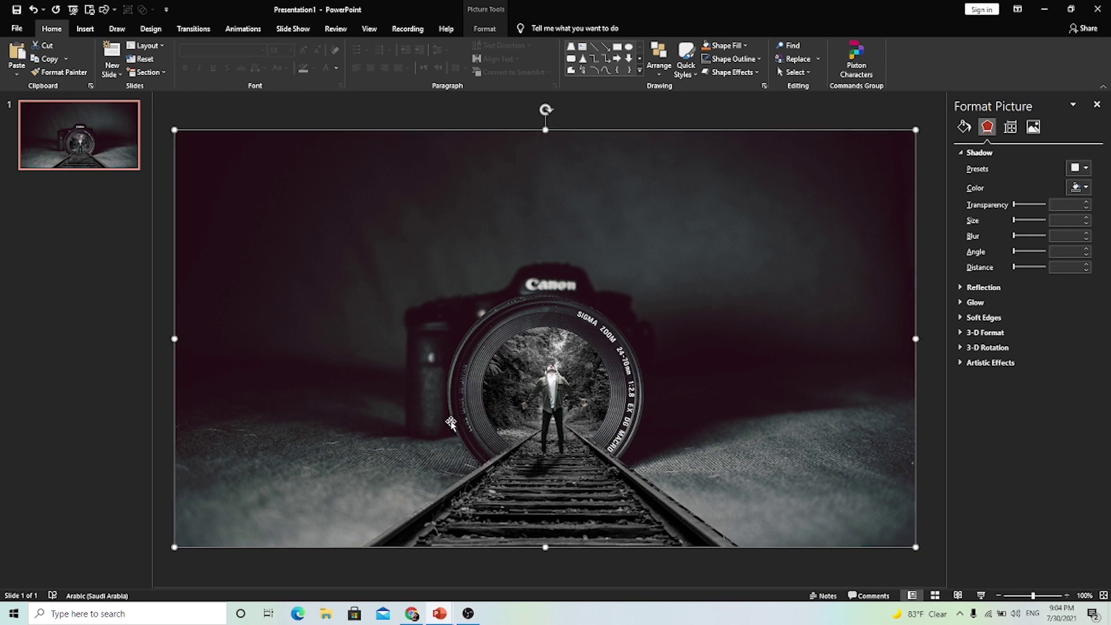
pyautogui.click(556, 385)
pyautogui.moveTo(522, 360); pyautogui.dragTo(545, 385)
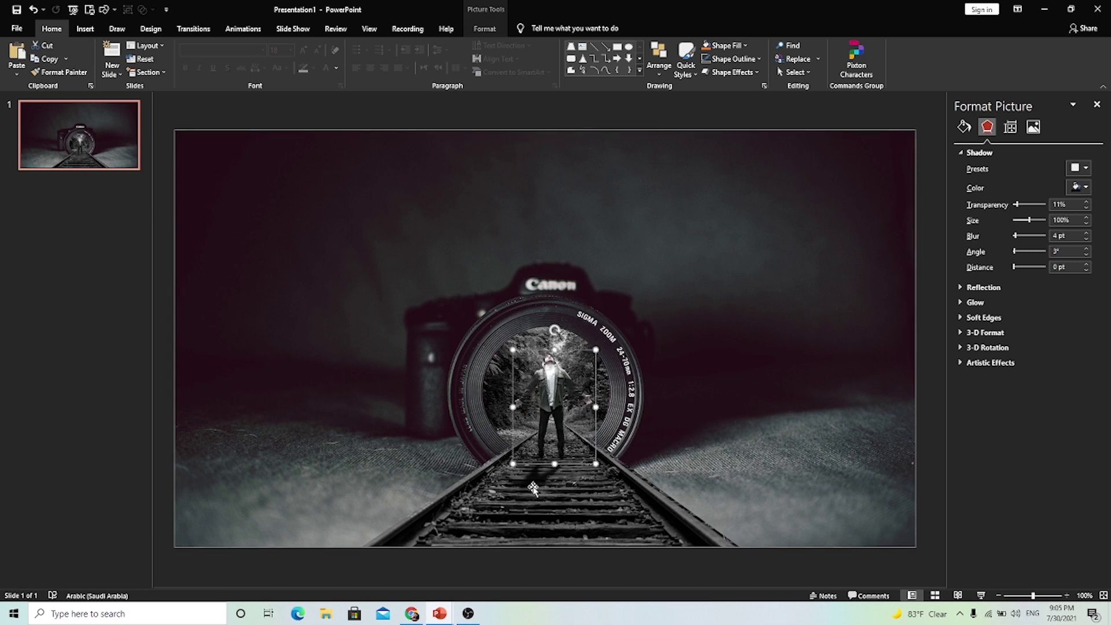
# Step: Draw a 1.57-inch blue circle left of the camera and remove its outline
pyautogui.click(85, 29)
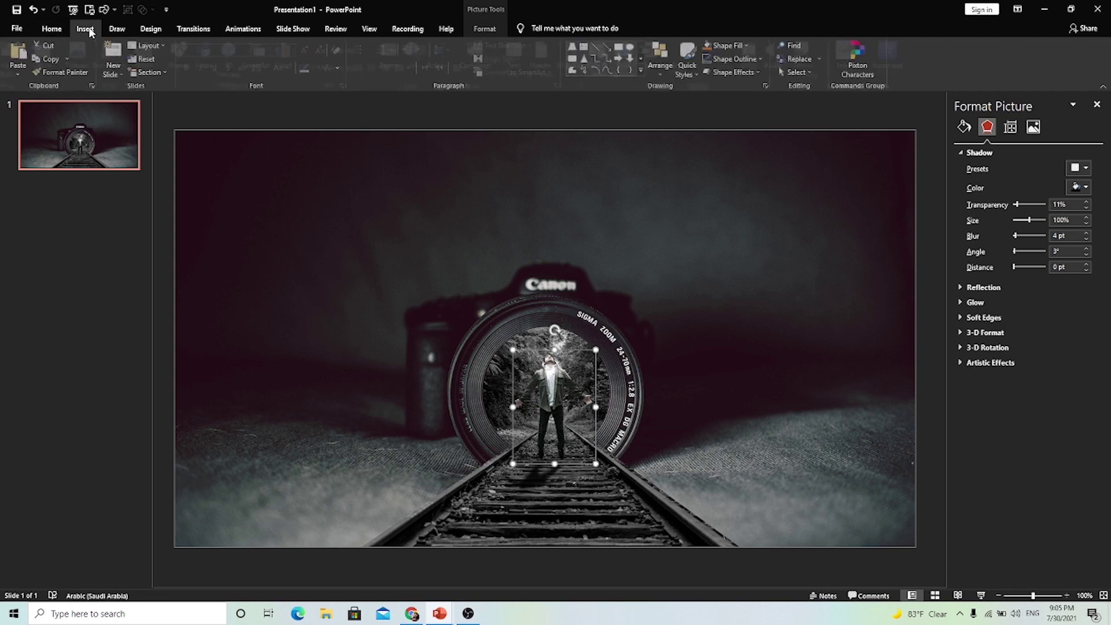
pyautogui.click(195, 76)
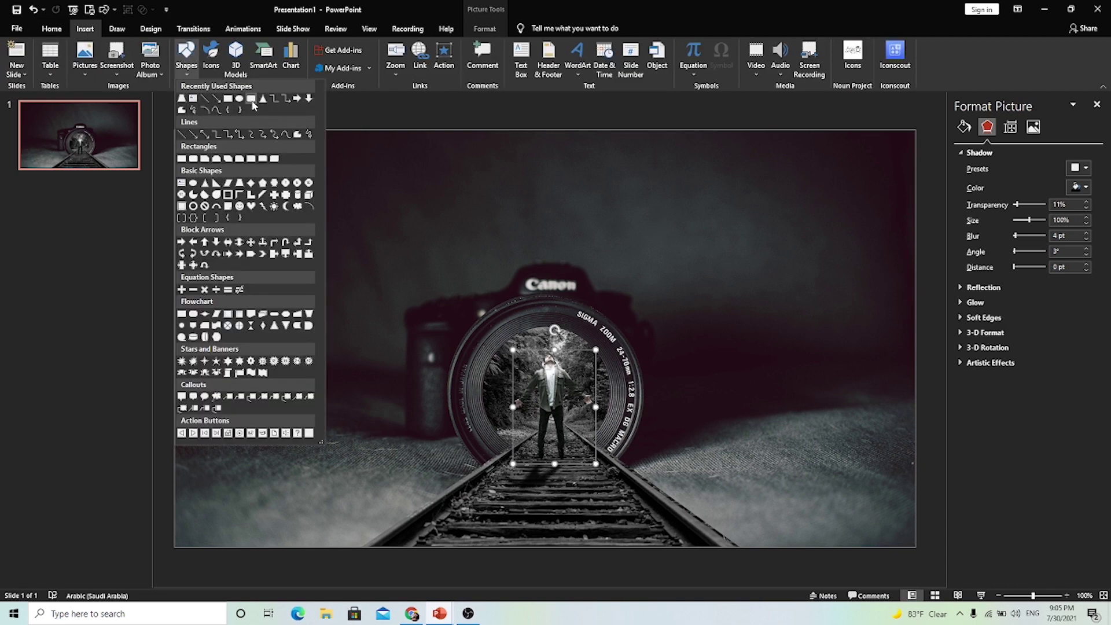
pyautogui.click(252, 101)
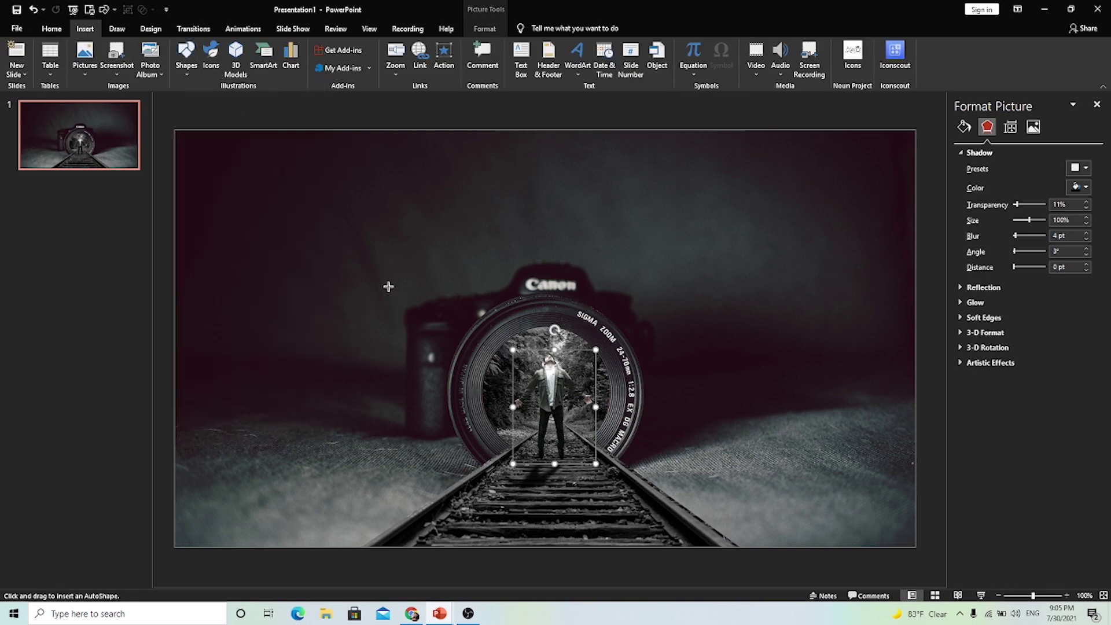
pyautogui.moveTo(349, 269); pyautogui.dragTo(436, 356)
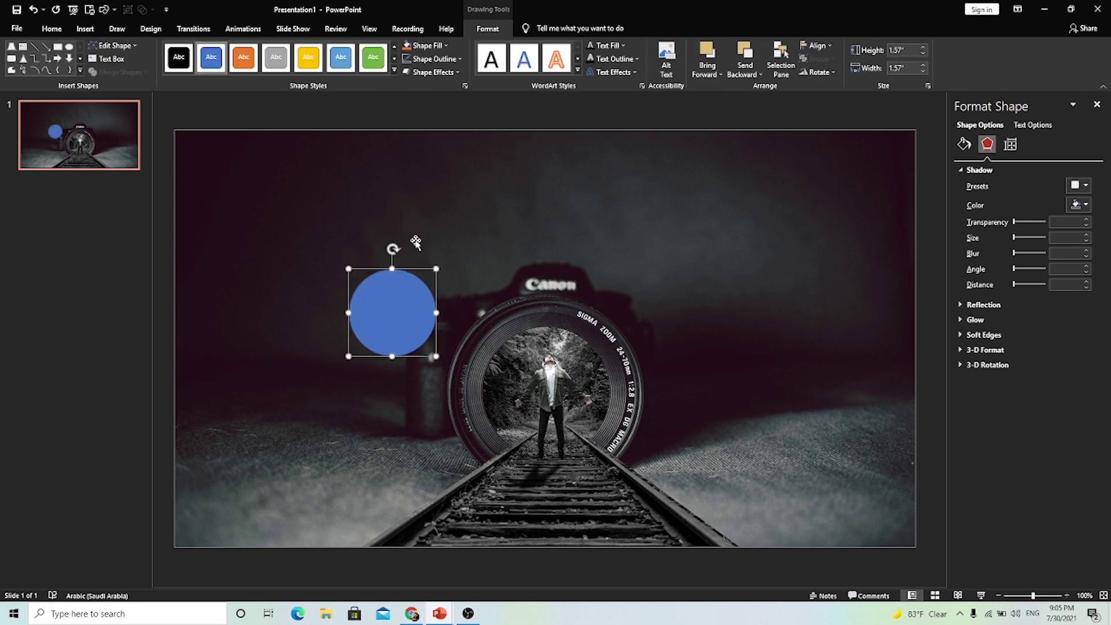
pyautogui.click(431, 59)
pyautogui.click(423, 157)
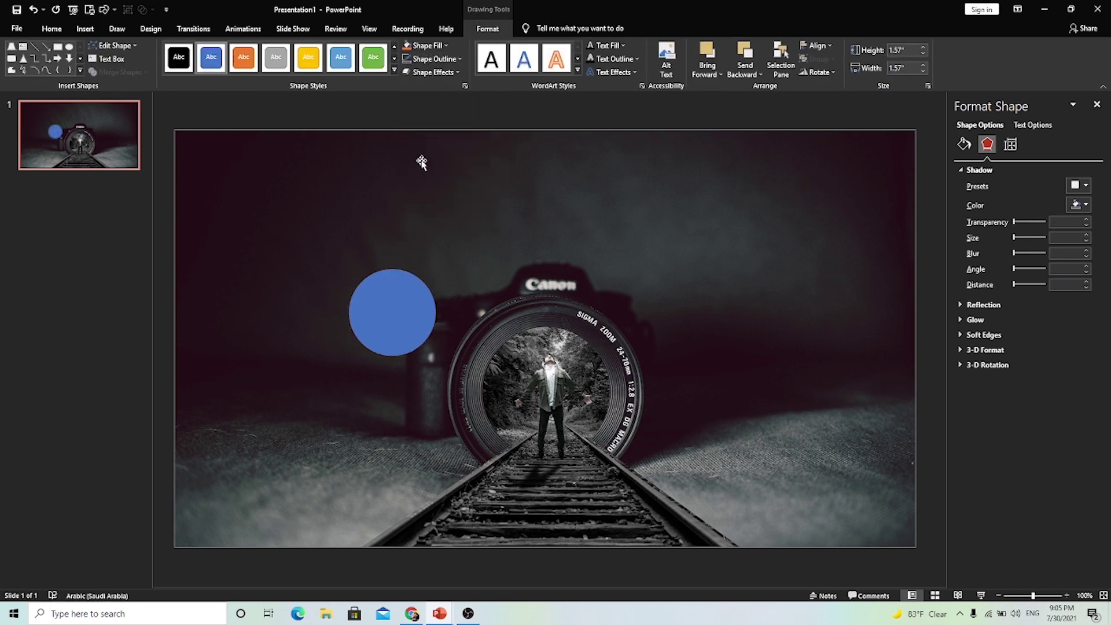
pyautogui.click(964, 144)
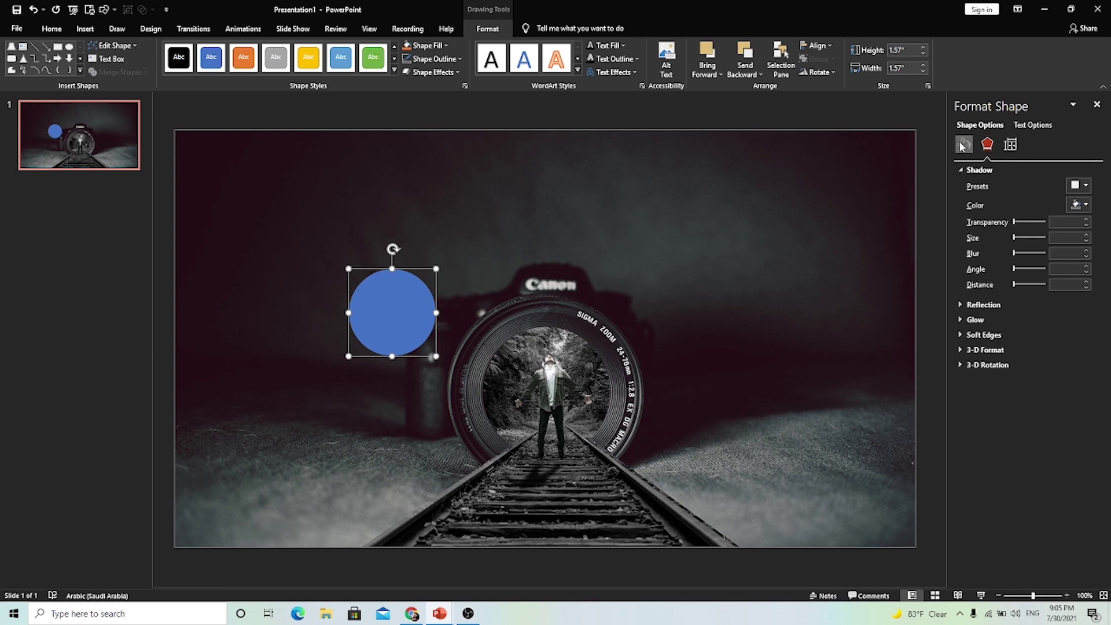
# Step: Give the circle a two-stop gradient: white first stop, end stop sampled from the dark lens
pyautogui.click(971, 169)
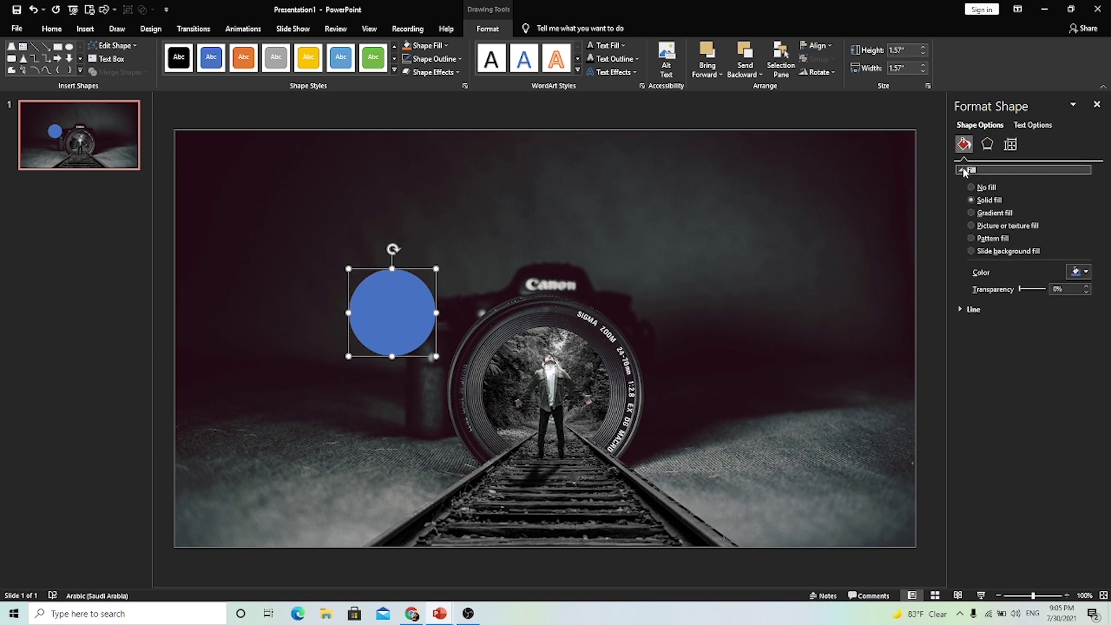
pyautogui.click(995, 214)
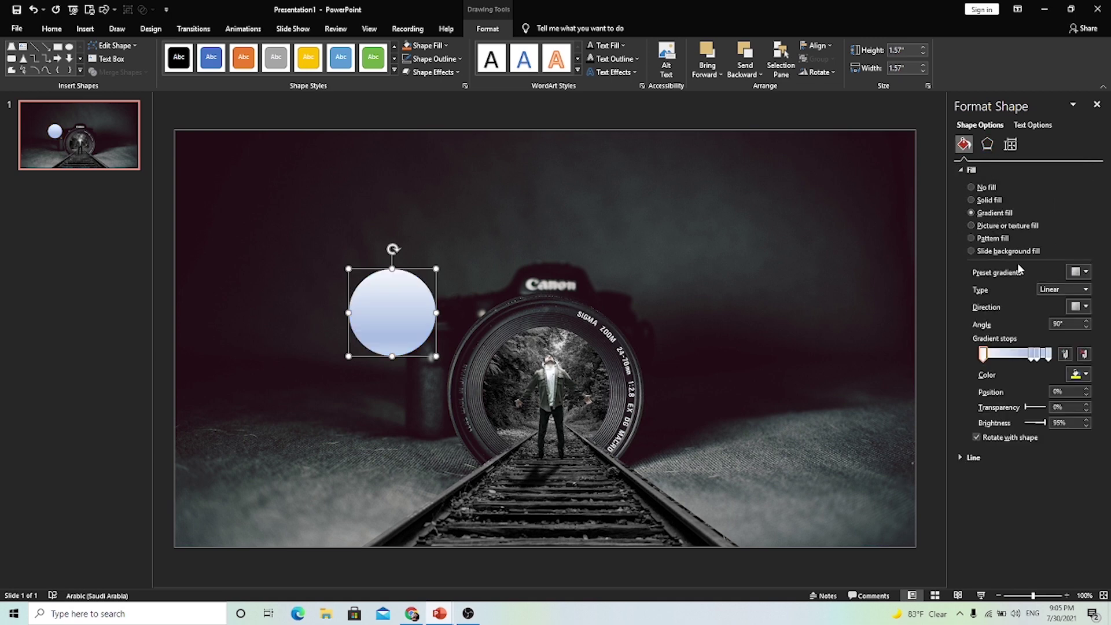
pyautogui.click(1083, 353)
pyautogui.click(1083, 354)
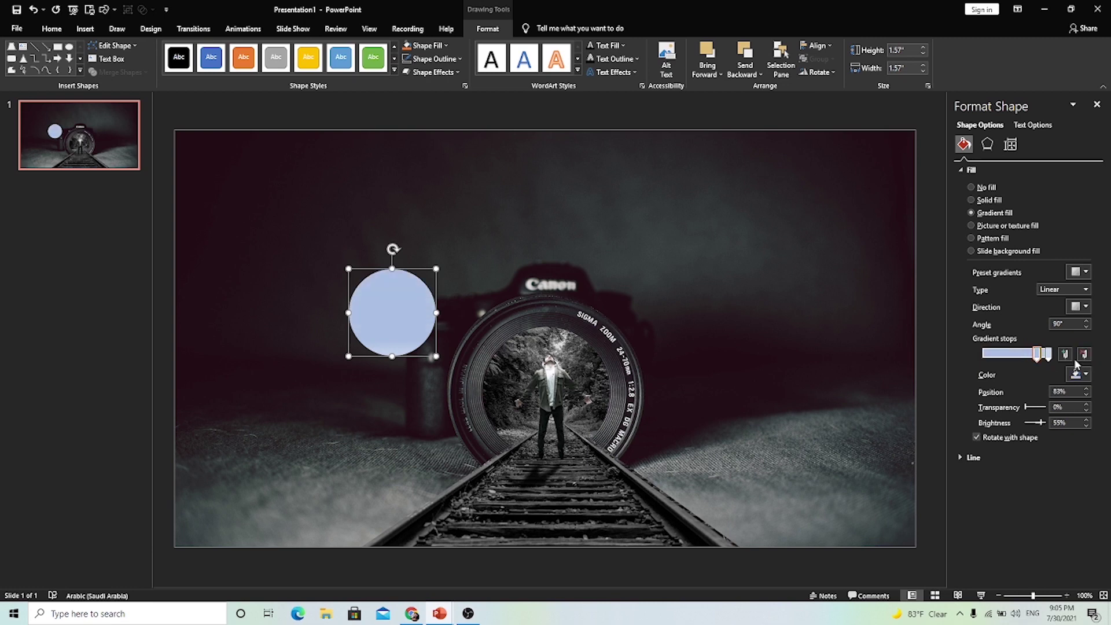
pyautogui.click(1038, 355)
pyautogui.moveTo(1039, 356); pyautogui.dragTo(969, 358)
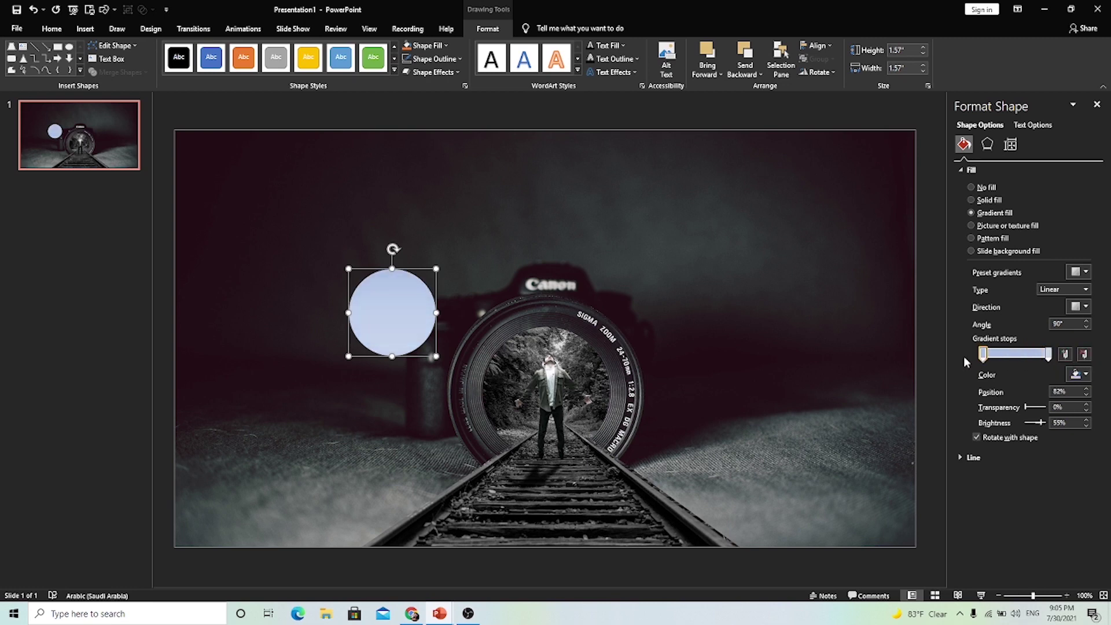
pyautogui.click(1076, 374)
pyautogui.click(1015, 401)
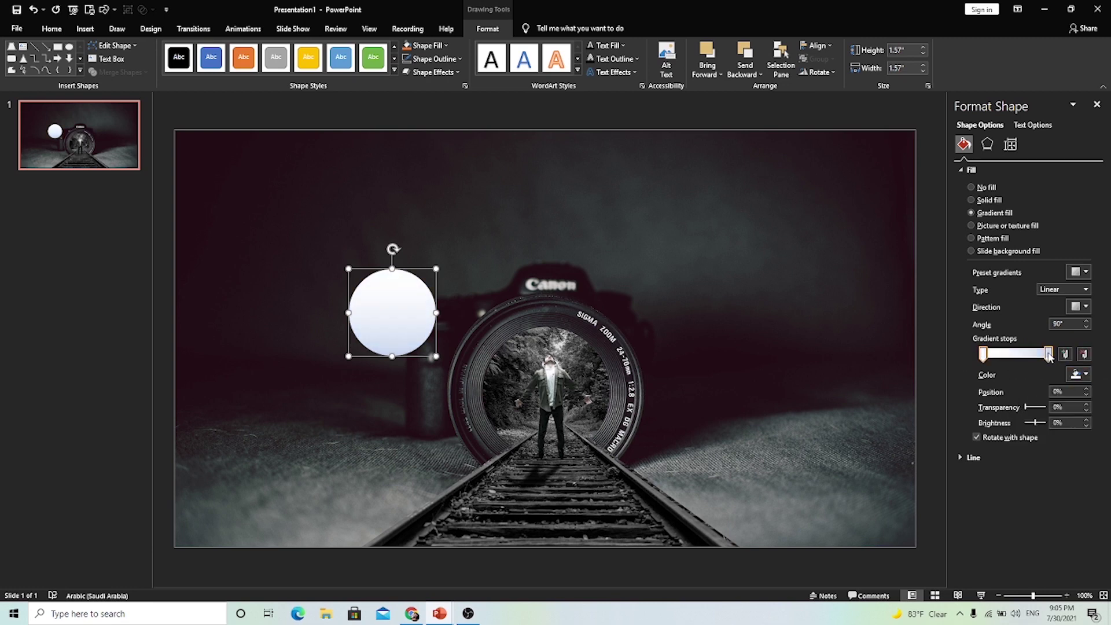
pyautogui.click(1048, 354)
pyautogui.click(1075, 375)
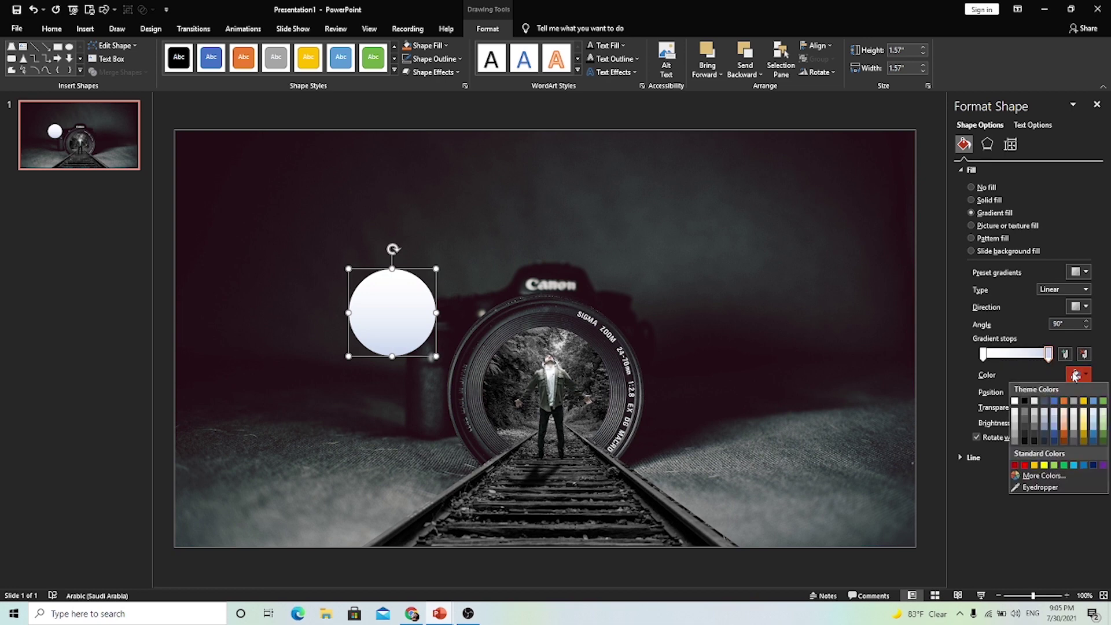
pyautogui.click(1035, 490)
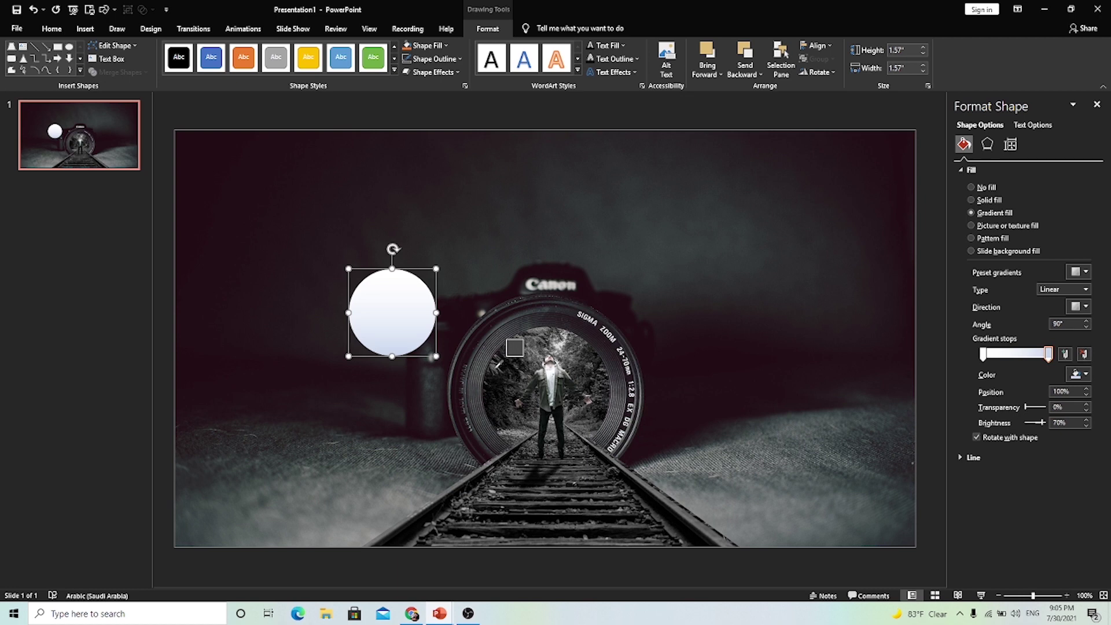
pyautogui.click(497, 366)
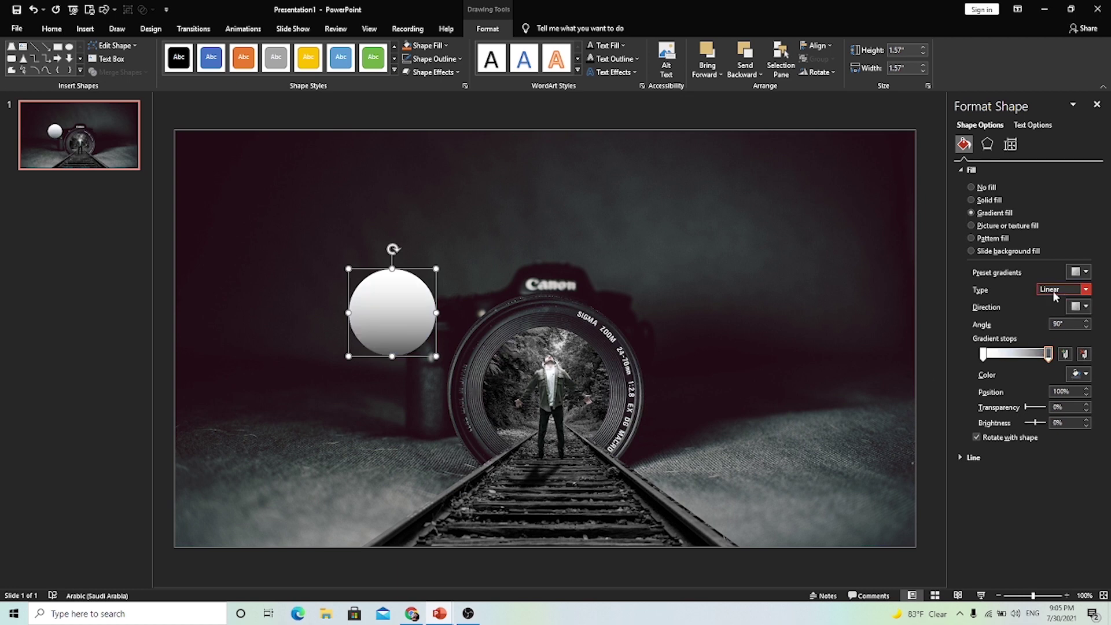
# Step: Make it a Path gradient, end stop 100% and centre 42% transparent, placed over the lens
pyautogui.click(1086, 289)
pyautogui.click(1051, 337)
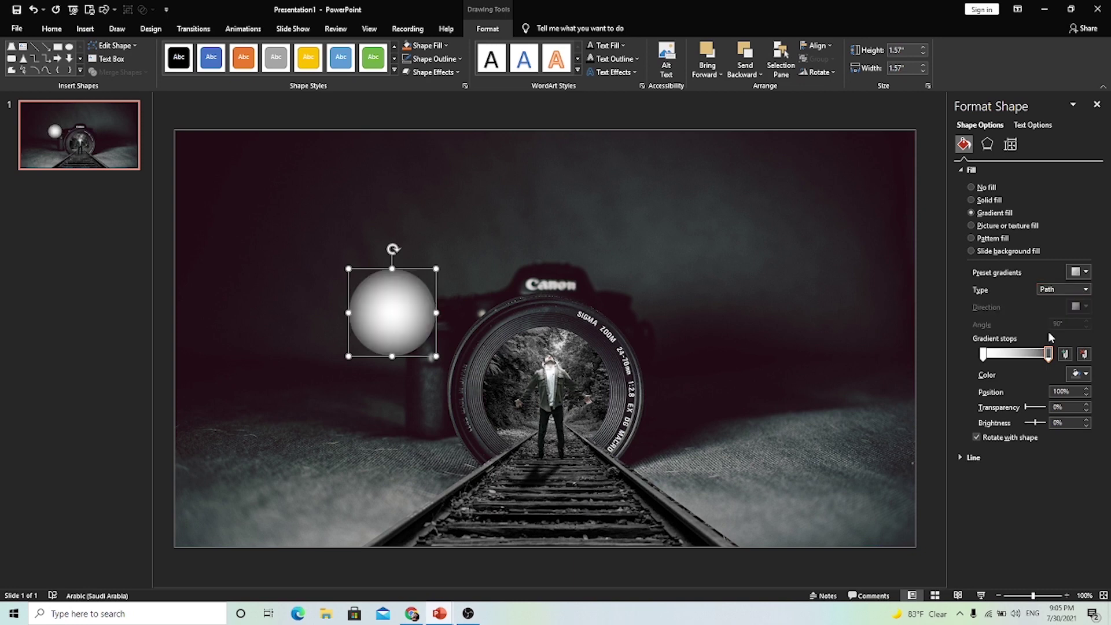
pyautogui.click(1049, 356)
pyautogui.moveTo(1027, 406); pyautogui.dragTo(1047, 407)
pyautogui.click(983, 354)
pyautogui.moveTo(1026, 407); pyautogui.dragTo(1033, 407)
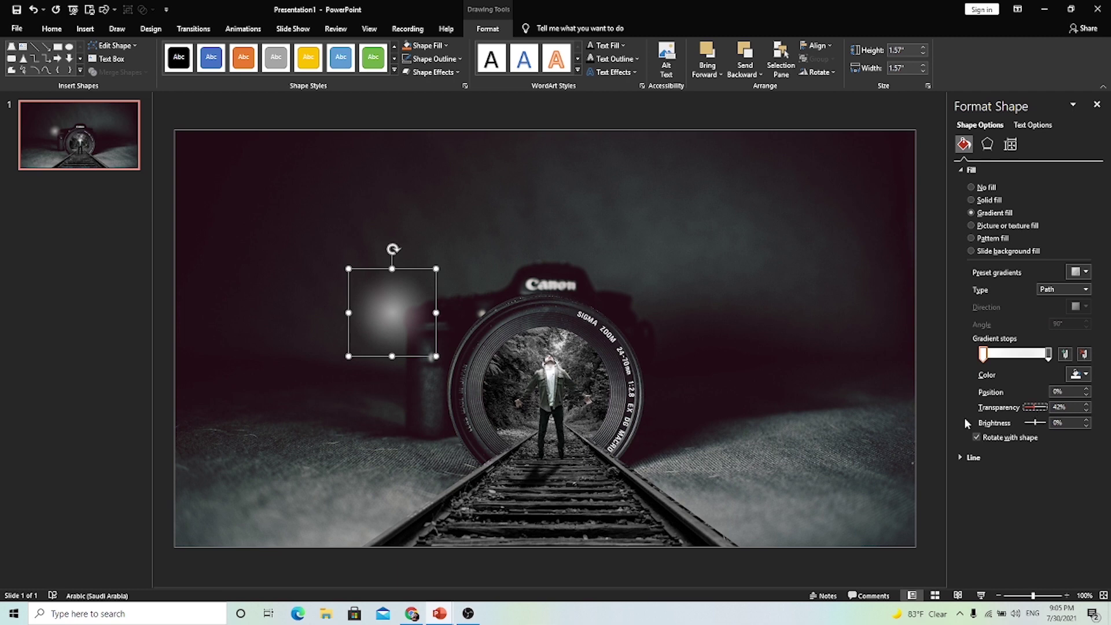
pyautogui.moveTo(392, 316); pyautogui.dragTo(546, 376)
# Step: Resize the glow over the man, send it backward, and make its centre stop 0% transparent
pyautogui.moveTo(504, 420); pyautogui.dragTo(494, 445)
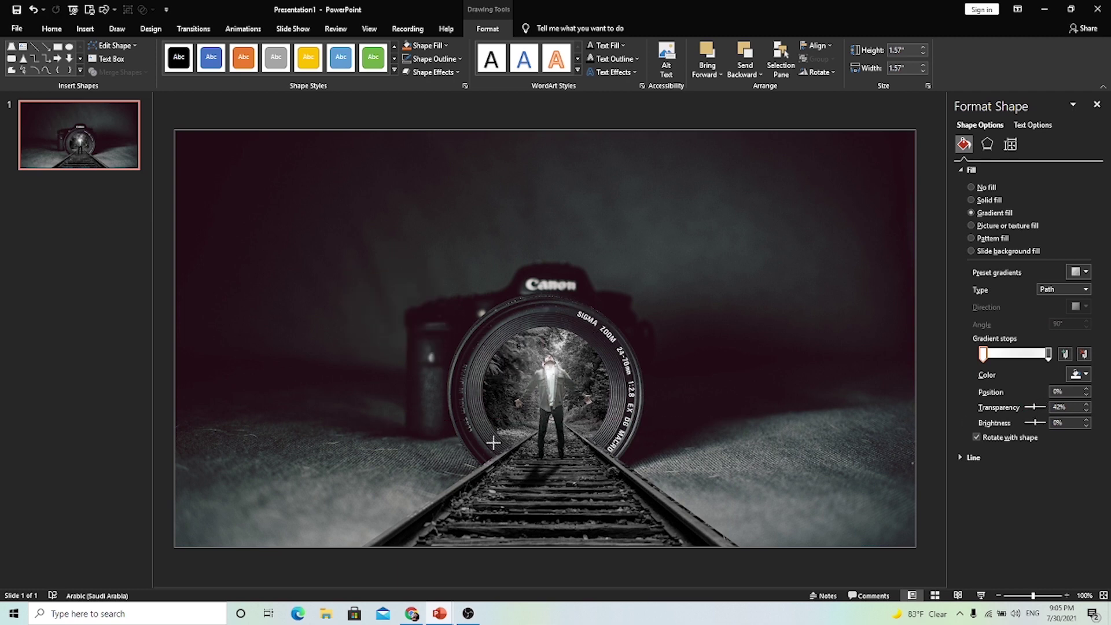
pyautogui.moveTo(542, 389); pyautogui.dragTo(544, 392)
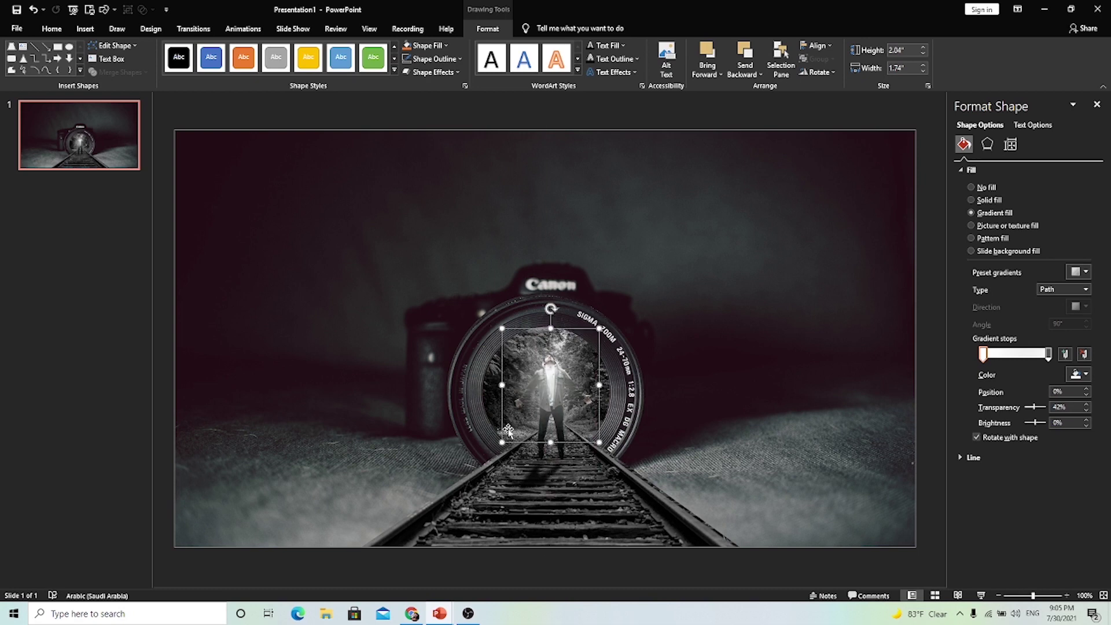
pyautogui.moveTo(500, 446); pyautogui.dragTo(542, 377)
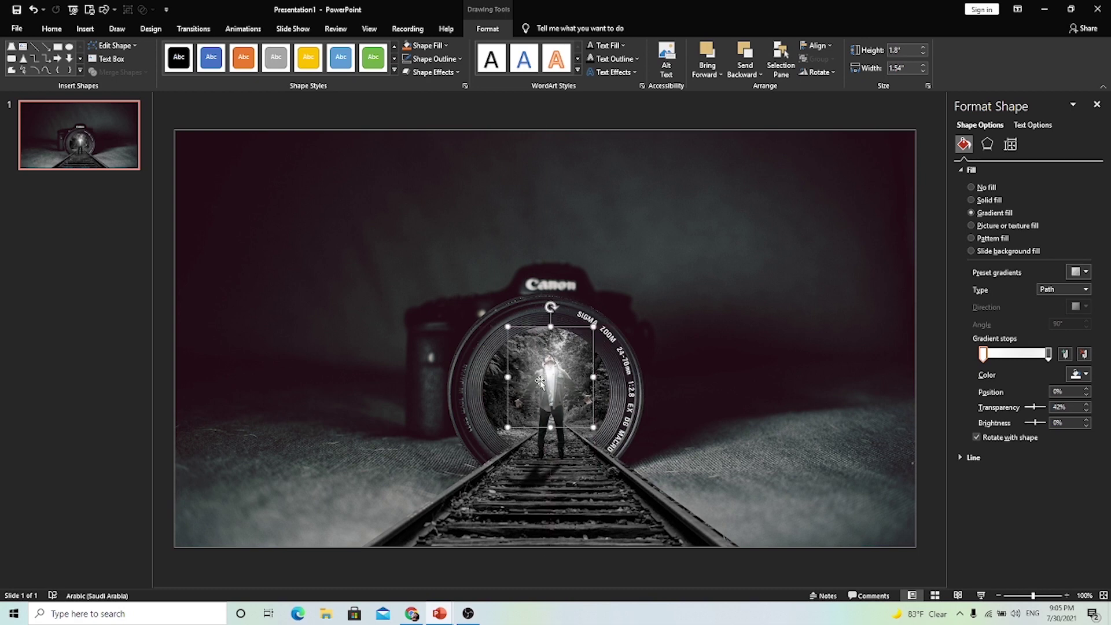
pyautogui.click(745, 57)
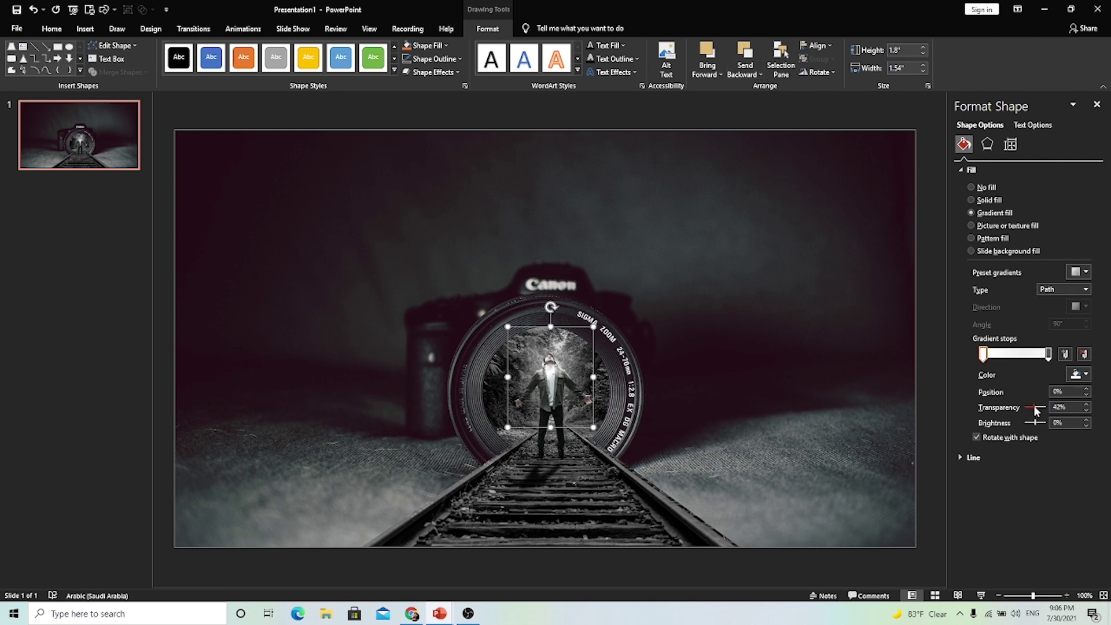
pyautogui.moveTo(1036, 411); pyautogui.dragTo(1029, 410)
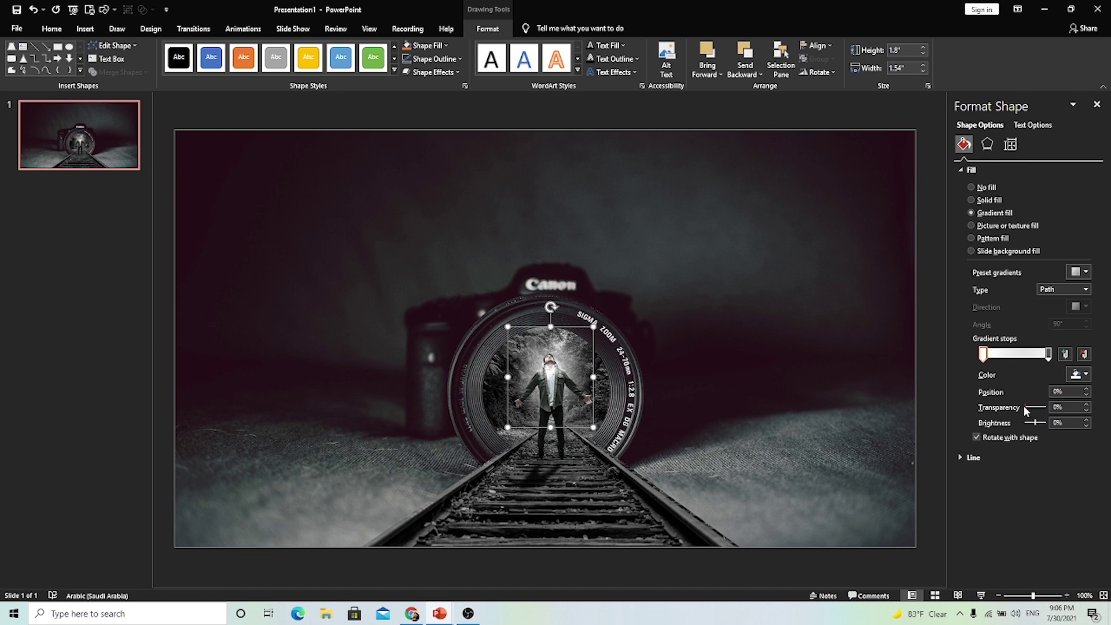
# Step: Recentre the glow in the lens and move the man back in front of it
pyautogui.click(570, 372)
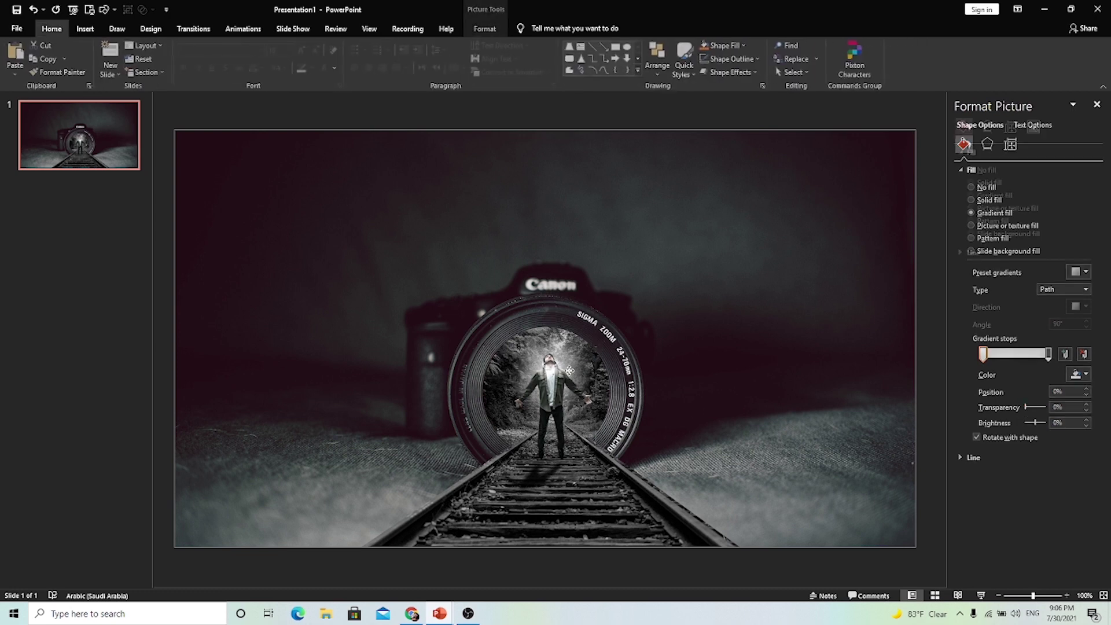
pyautogui.moveTo(570, 372); pyautogui.dragTo(655, 407)
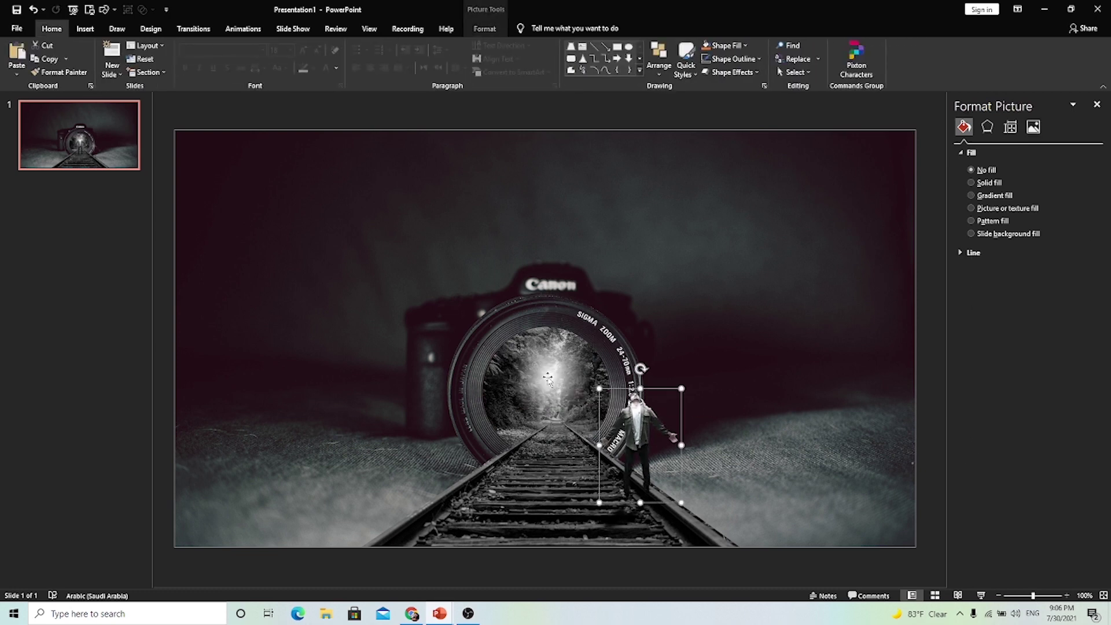
pyautogui.click(557, 389)
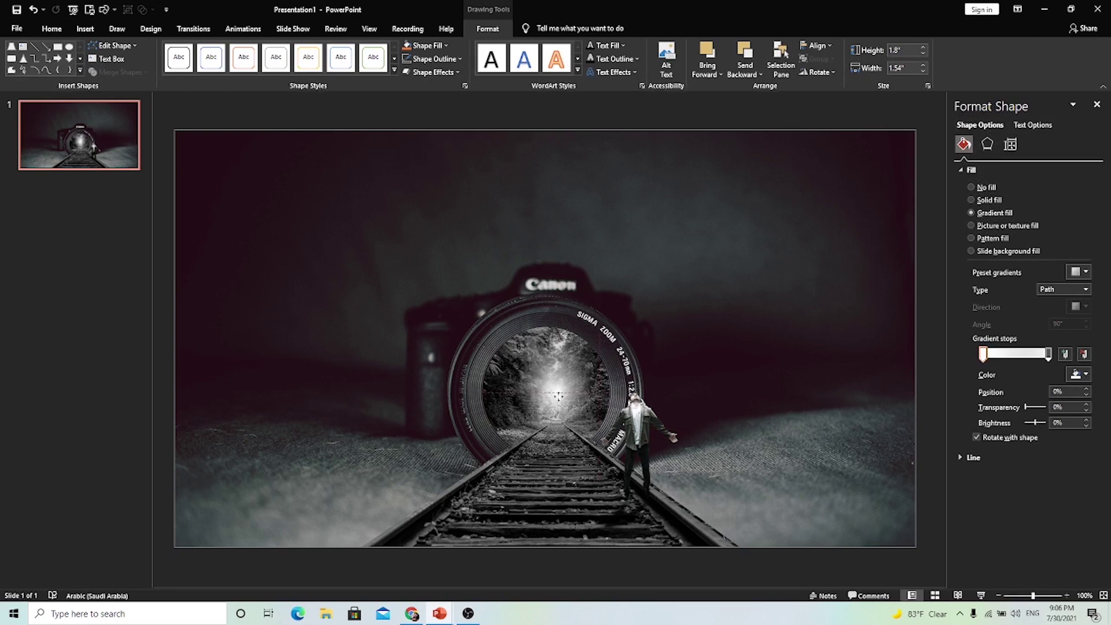
pyautogui.moveTo(557, 391); pyautogui.dragTo(534, 413)
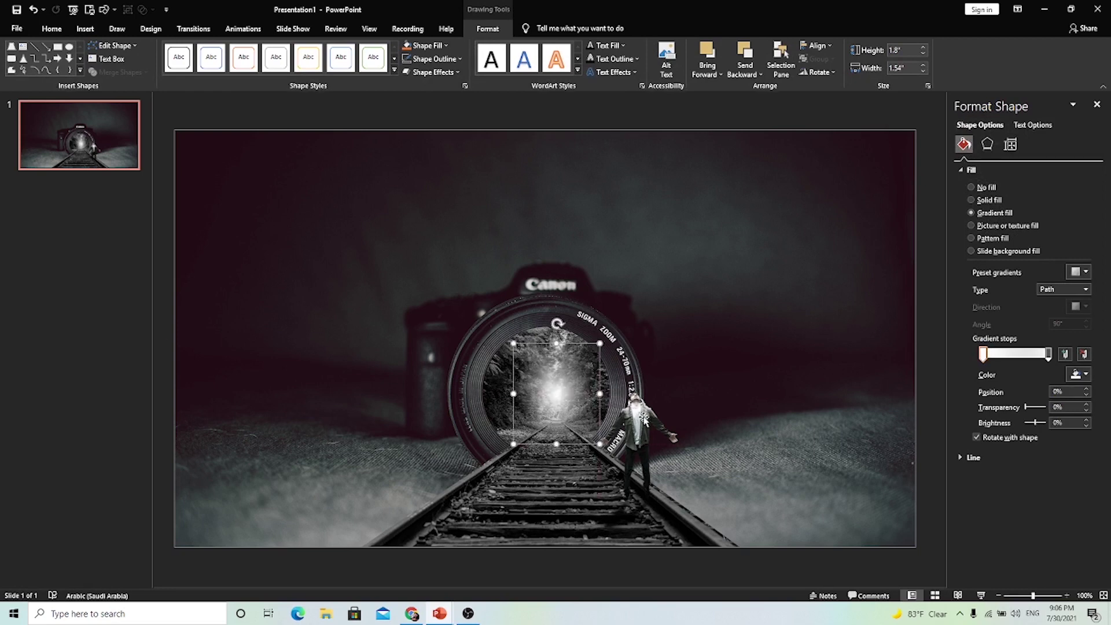
pyautogui.click(643, 416)
pyautogui.moveTo(643, 416); pyautogui.dragTo(555, 390)
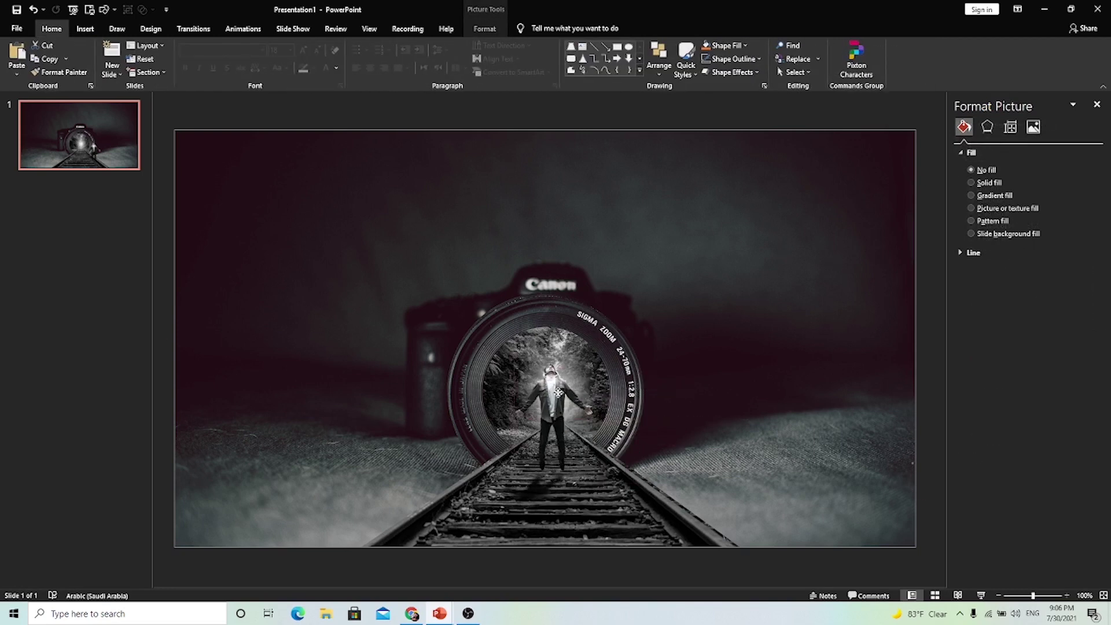
pyautogui.click(719, 352)
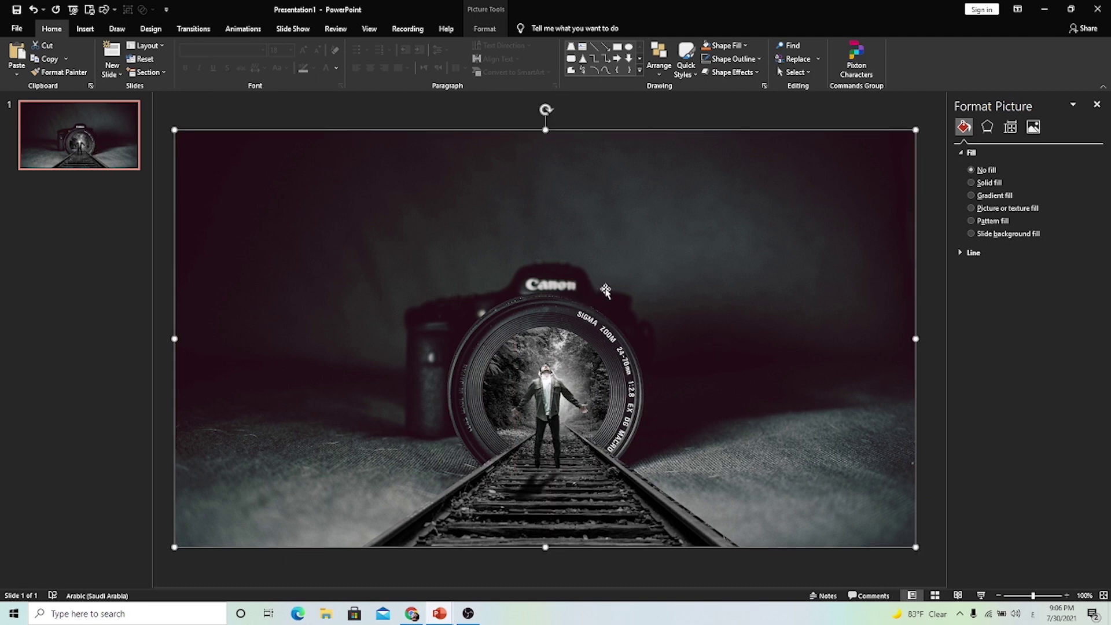
# Step: Group all the slide objects into one
pyautogui.hotkey('ctrl', 'a')
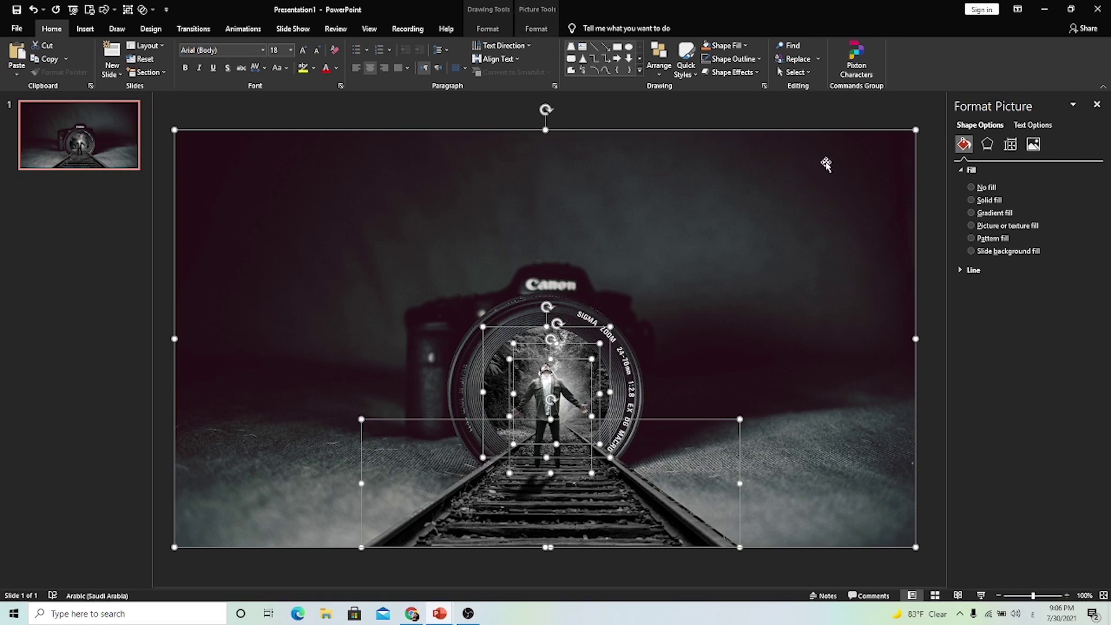
pyautogui.rightClick(503, 334)
pyautogui.moveTo(542, 395)
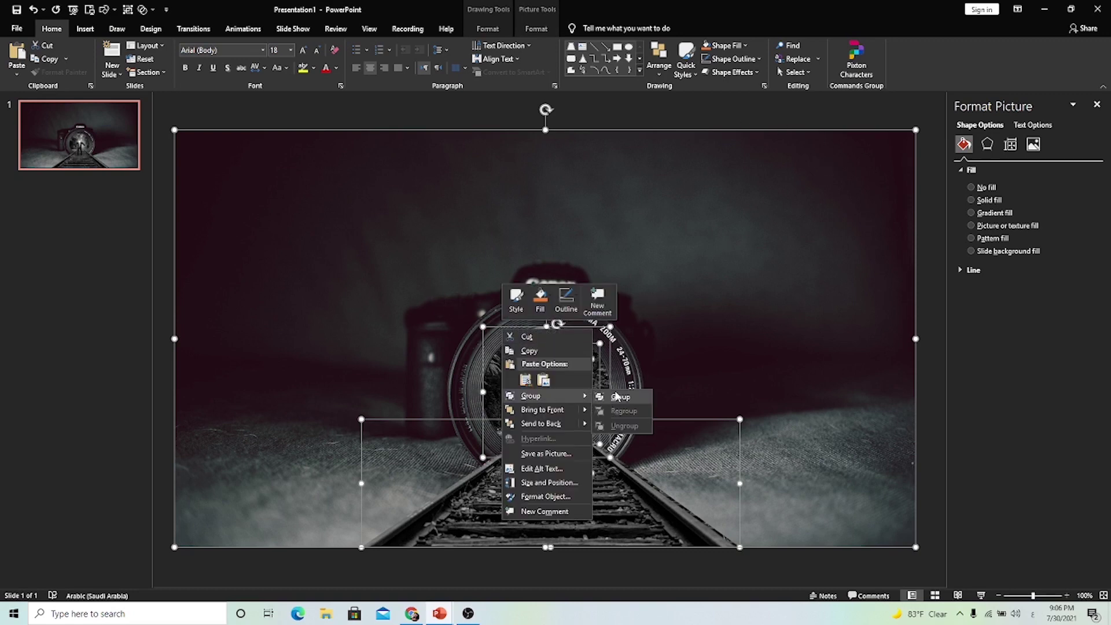
pyautogui.click(617, 400)
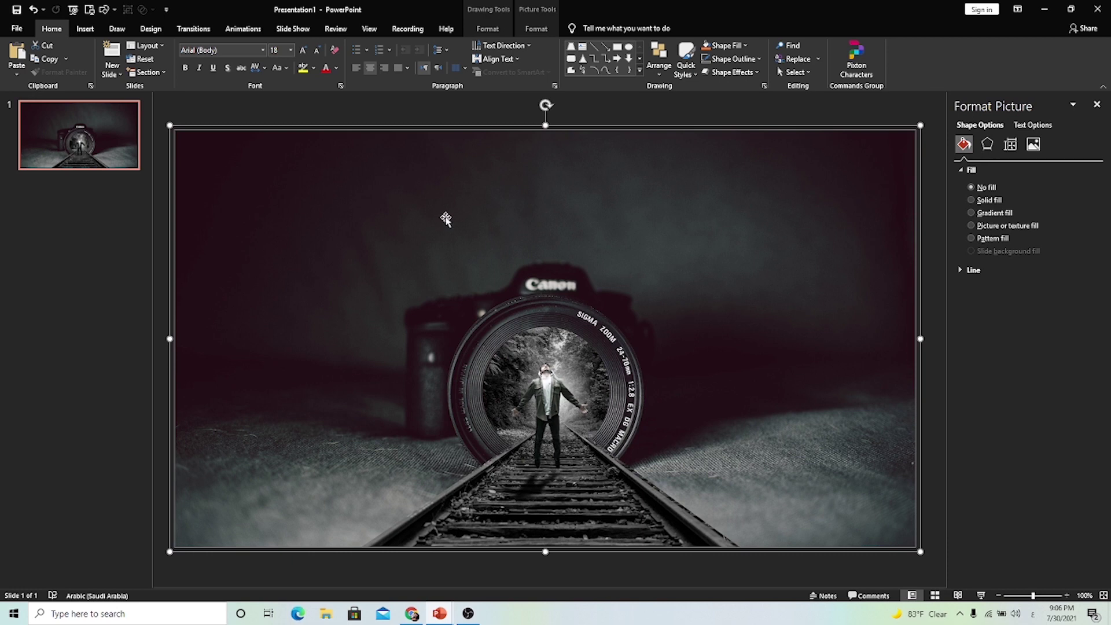
# Step: Save the group as a PNG picture named 'ص' on the Desktop
pyautogui.rightClick(505, 305)
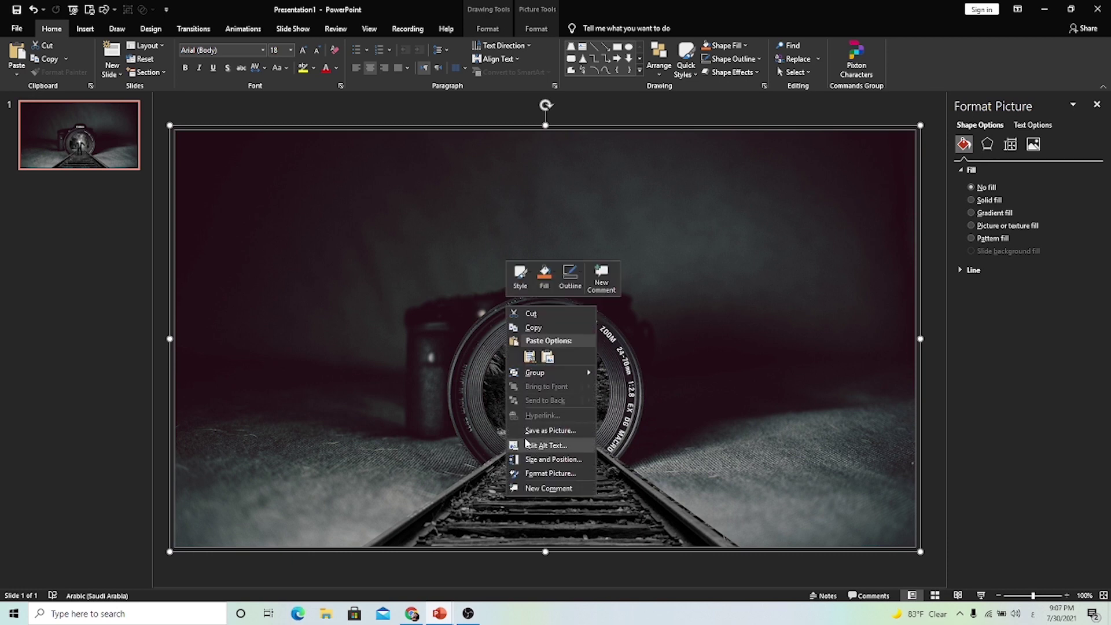
pyautogui.click(549, 431)
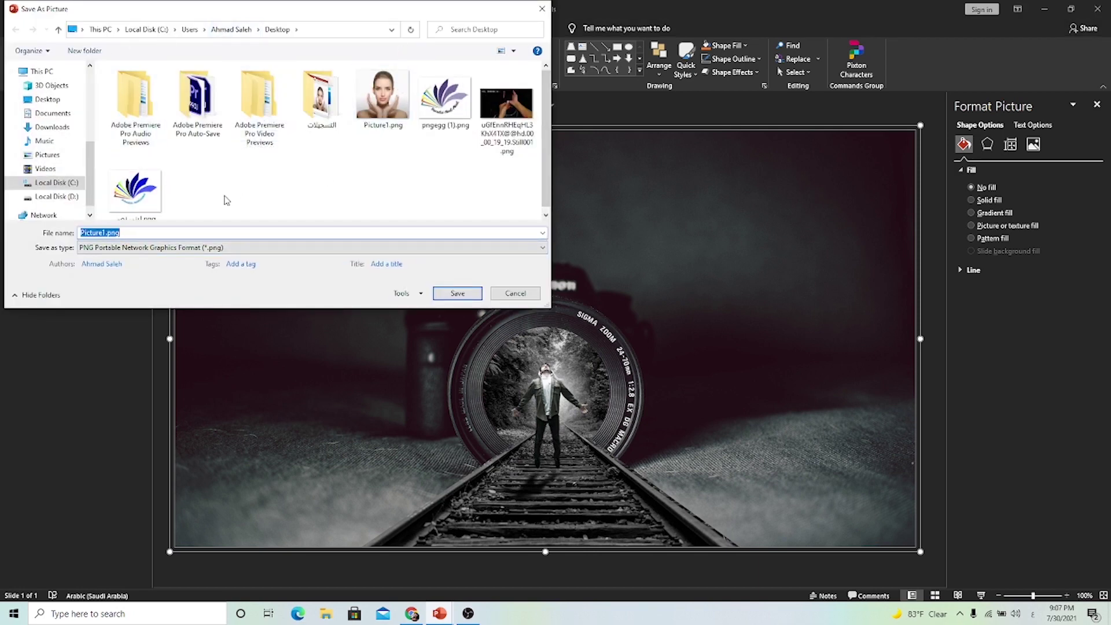
pyautogui.write('صورة')
pyautogui.press('Return')
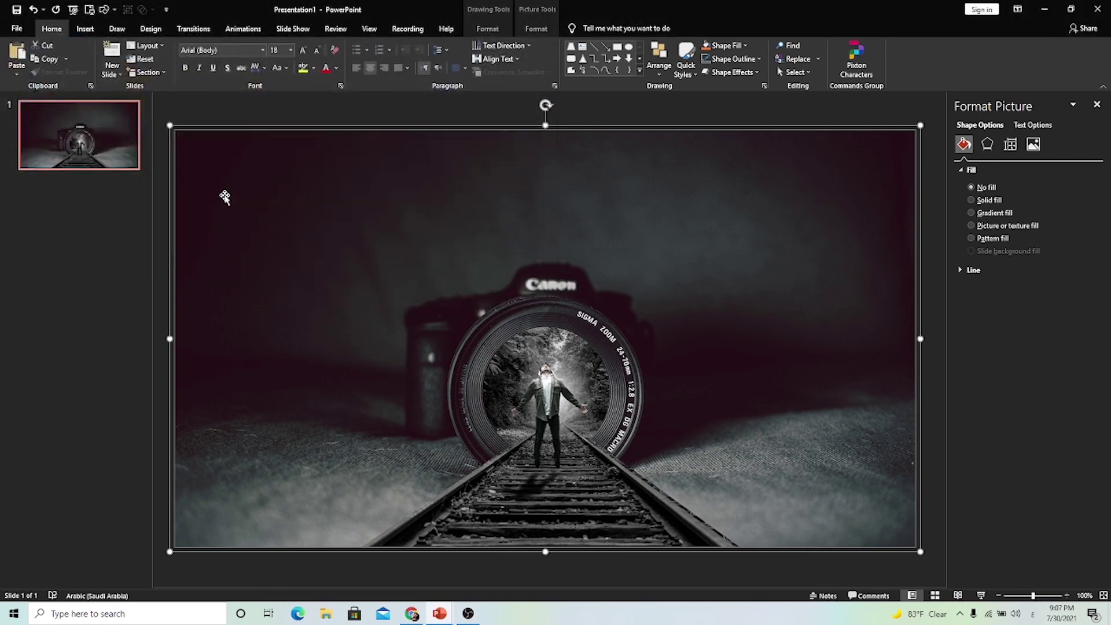
# Step: Show the desktop and open the saved composite PNG to check it
pyautogui.press('super+d')
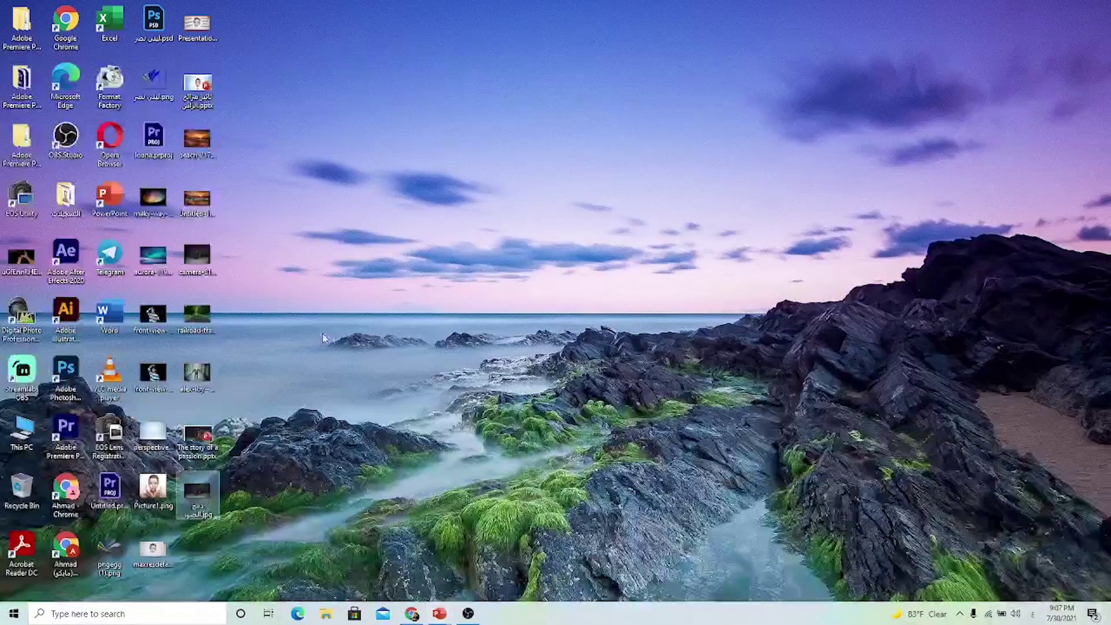
pyautogui.doubleClick(202, 550)
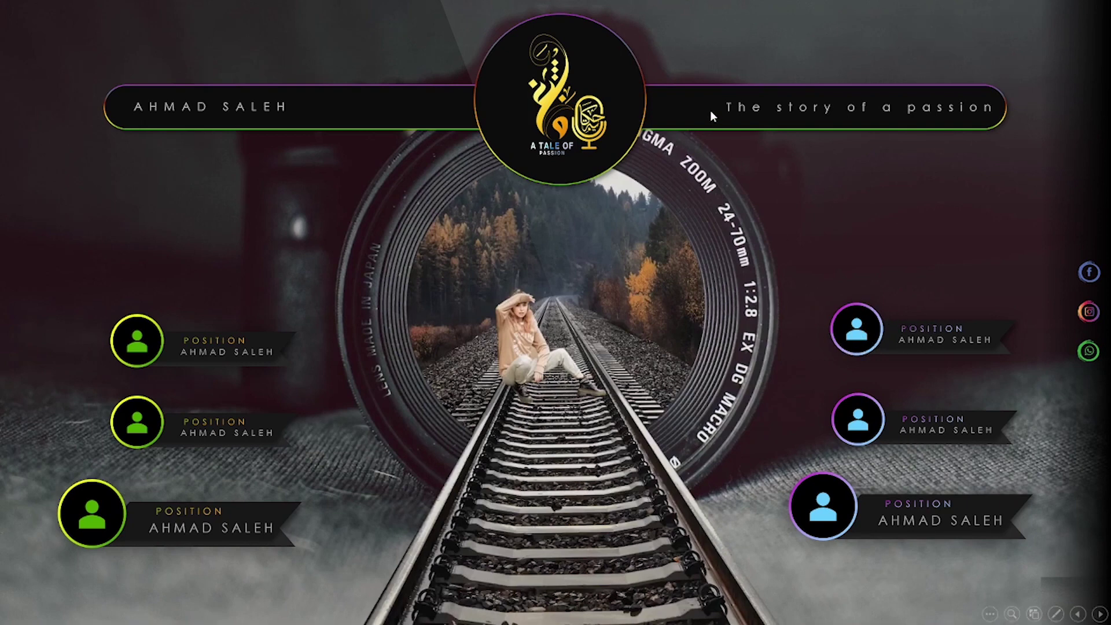
# Step: Advance the slideshow past the purple gradient slide with the black frame and circle
pyautogui.click(783, 396)
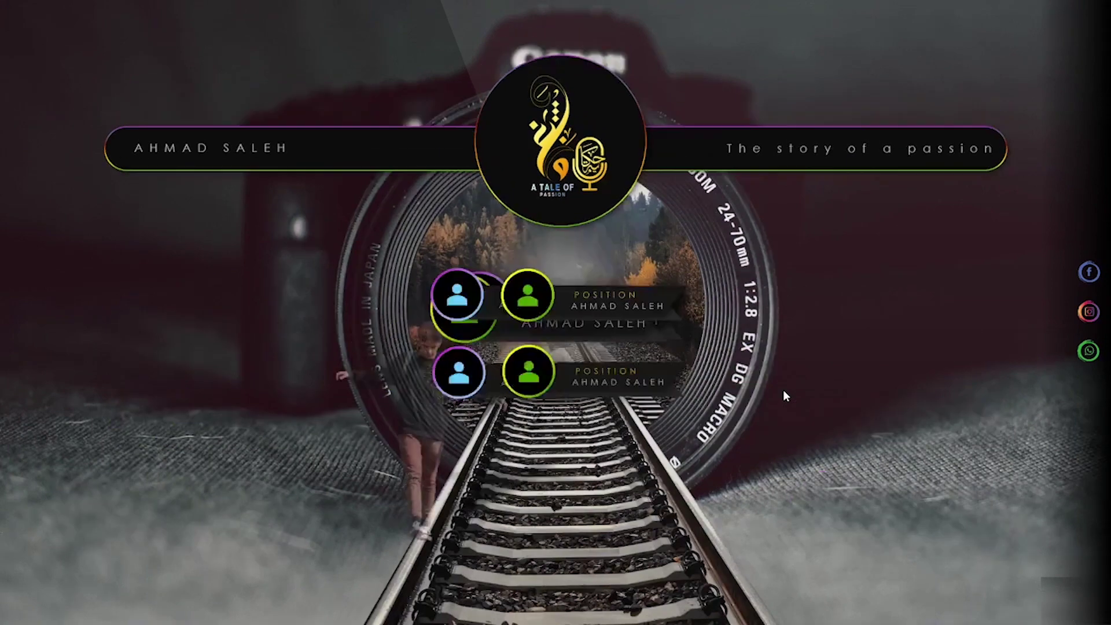